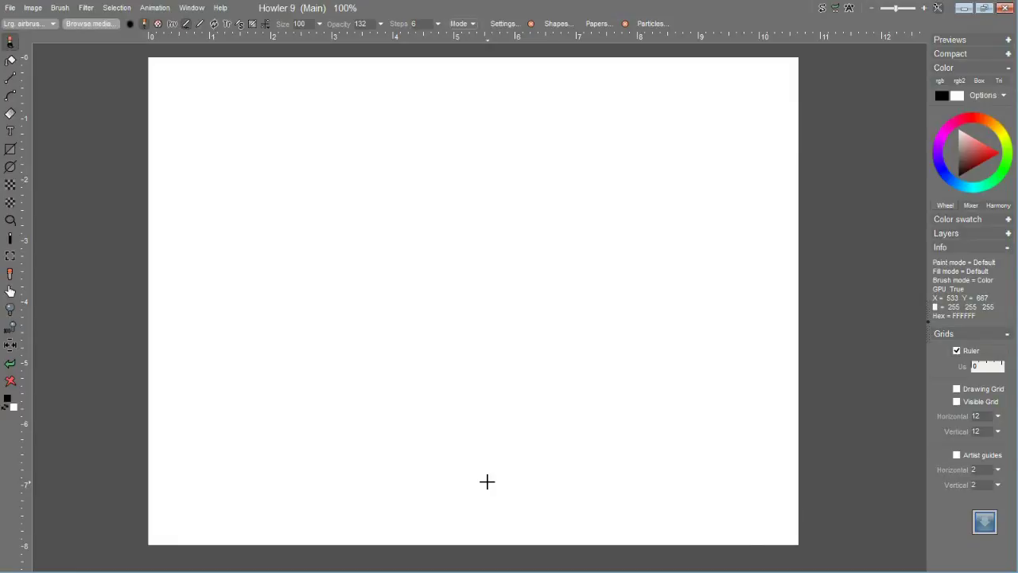
# Glance at the press release, then open dig_smaller.dwa from the Videos folder via Animation > Open
pyautogui.hotkey('alt', 'Tab')
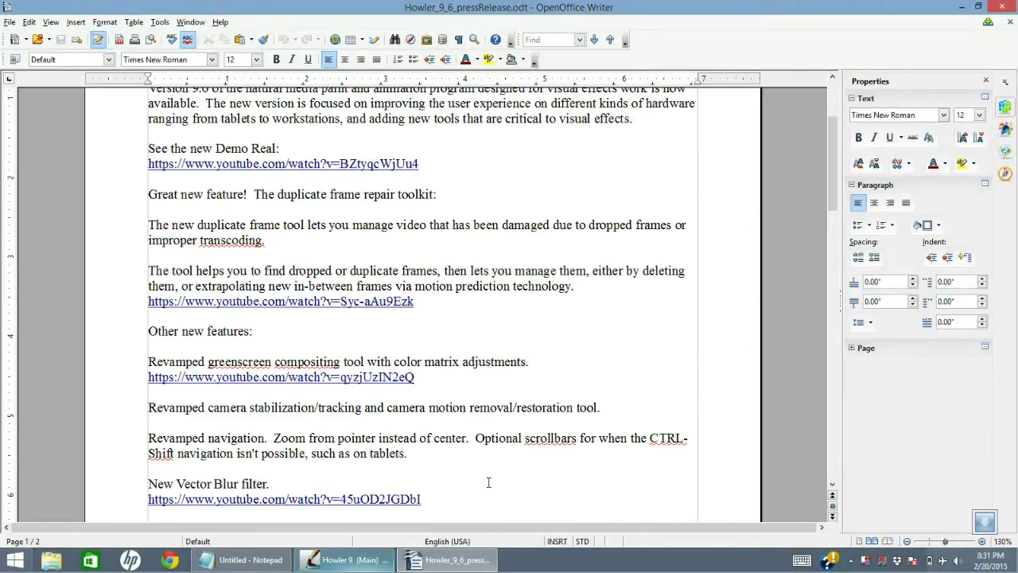
pyautogui.hotkey('alt', 'Tab')
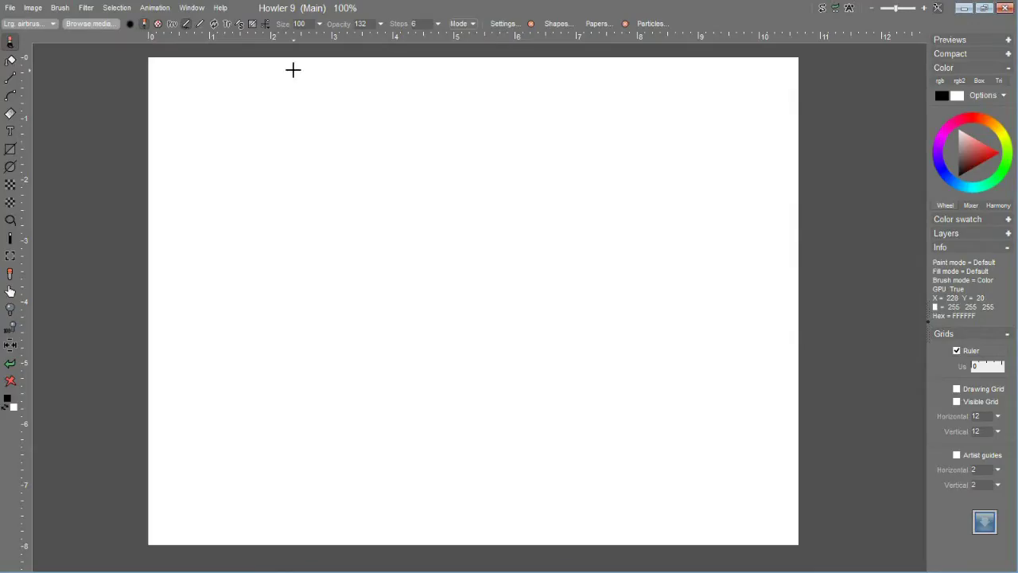
pyautogui.click(154, 8)
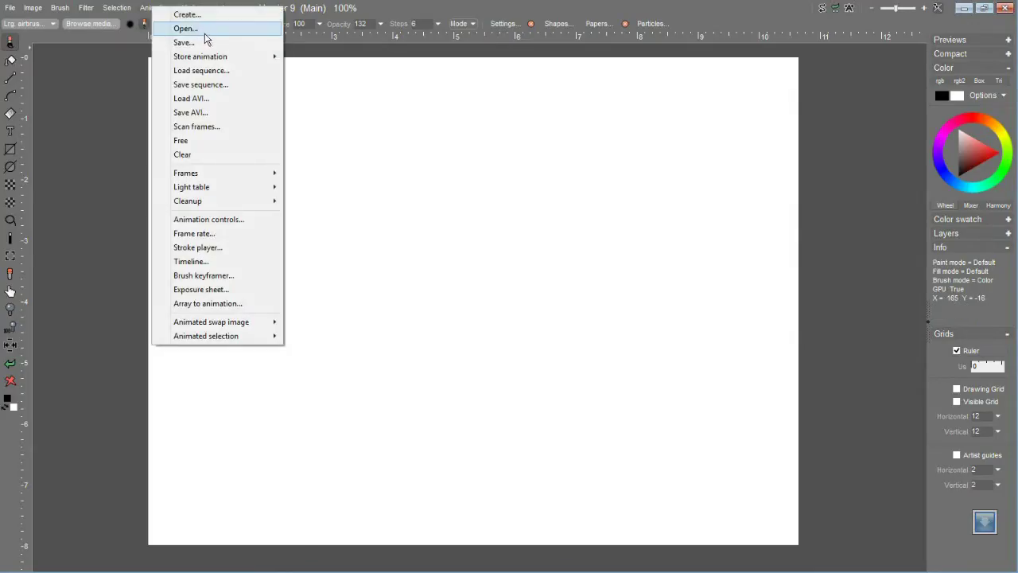
pyautogui.click(389, 337)
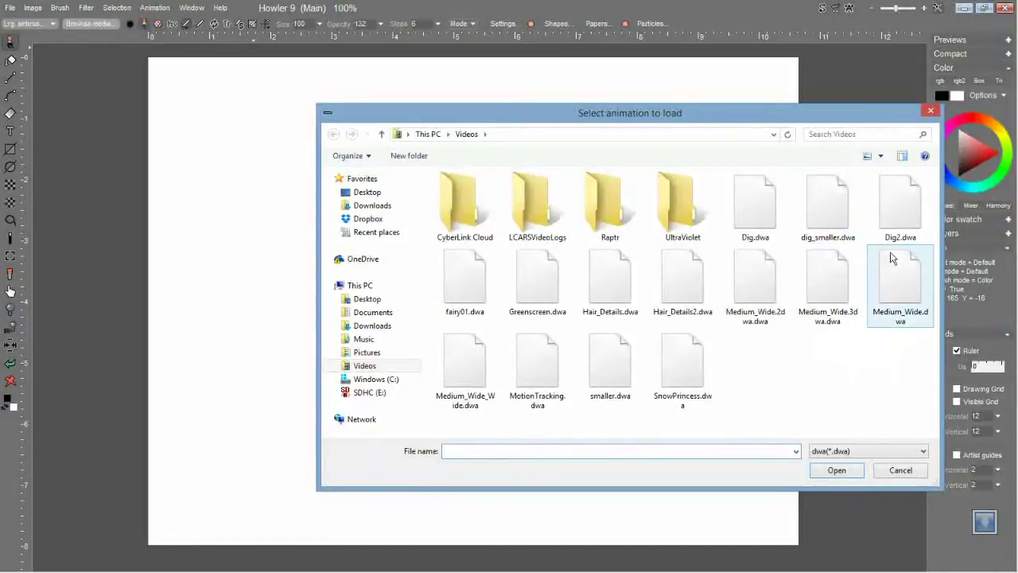
pyautogui.doubleClick(831, 207)
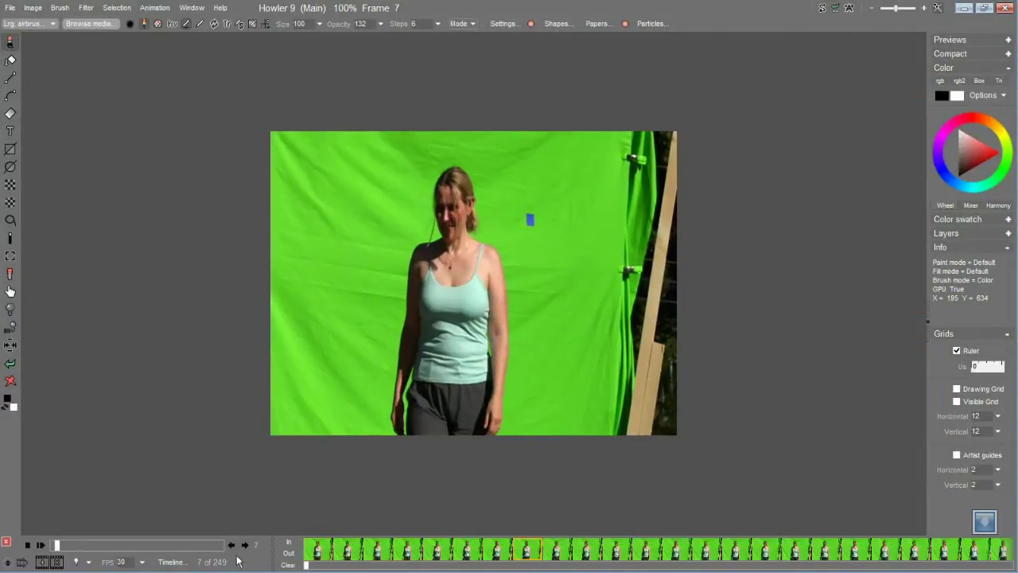
# Run Edit duplicates and dropped frames, review the two dropped frames, and close without repairing
pyautogui.click(46, 565)
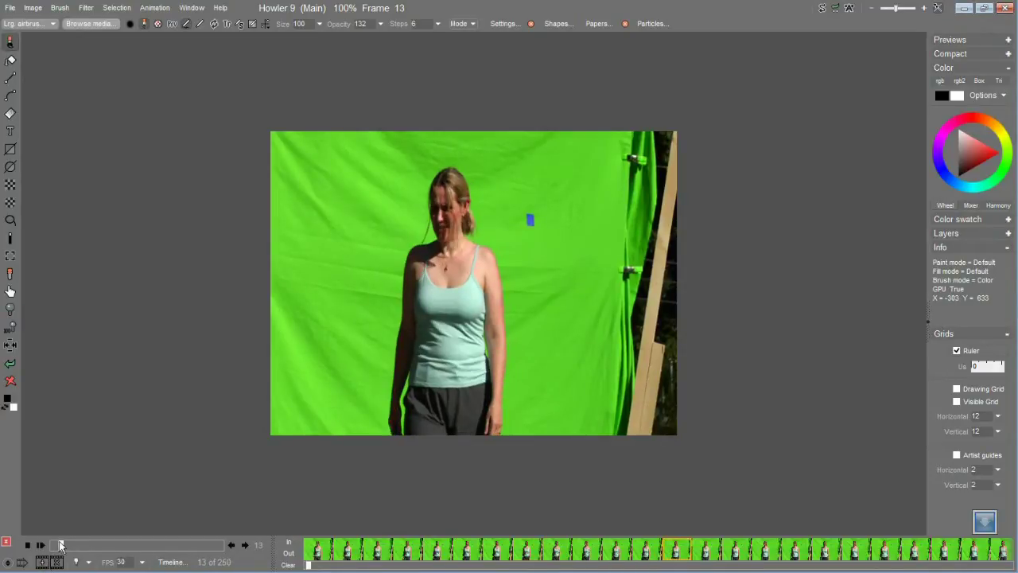
pyautogui.click(44, 563)
pyautogui.rightClick(432, 552)
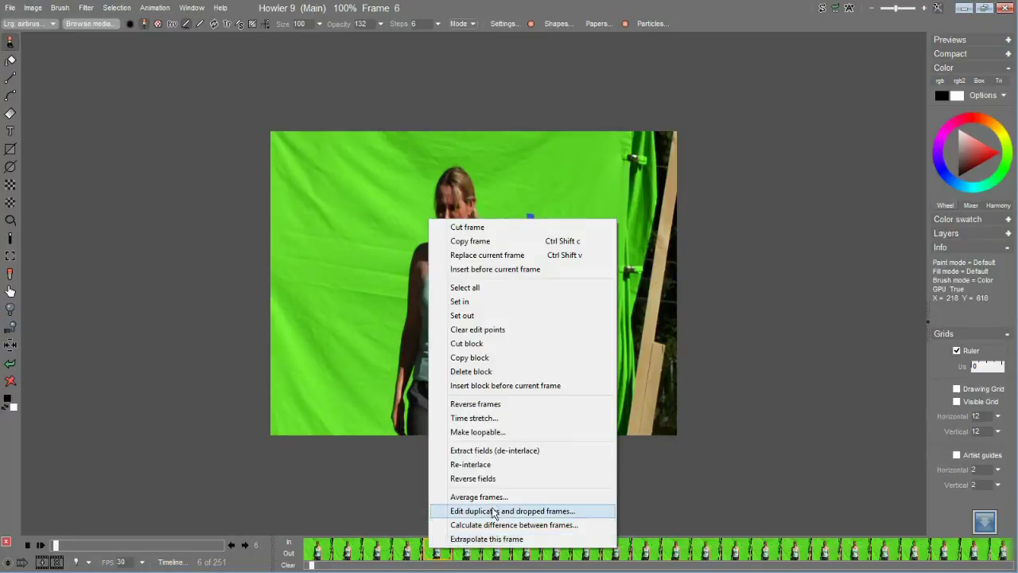
pyautogui.click(519, 514)
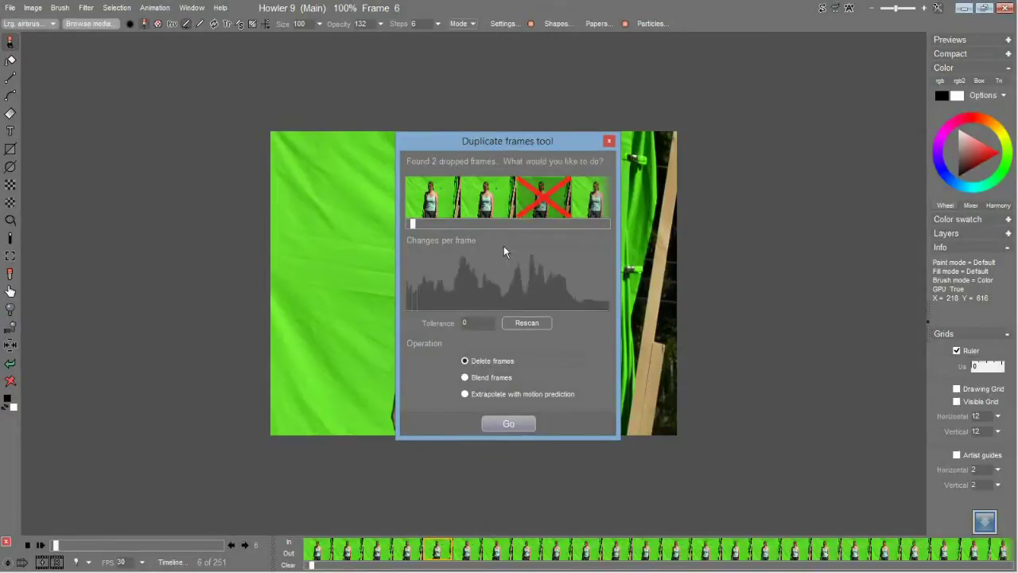
pyautogui.moveTo(424, 226); pyautogui.dragTo(400, 273)
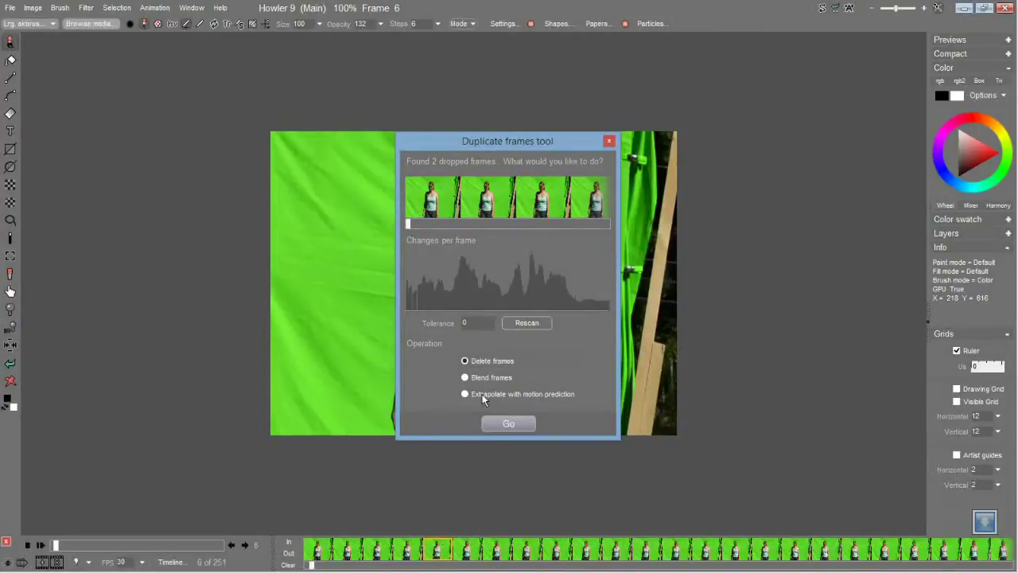
pyautogui.click(609, 141)
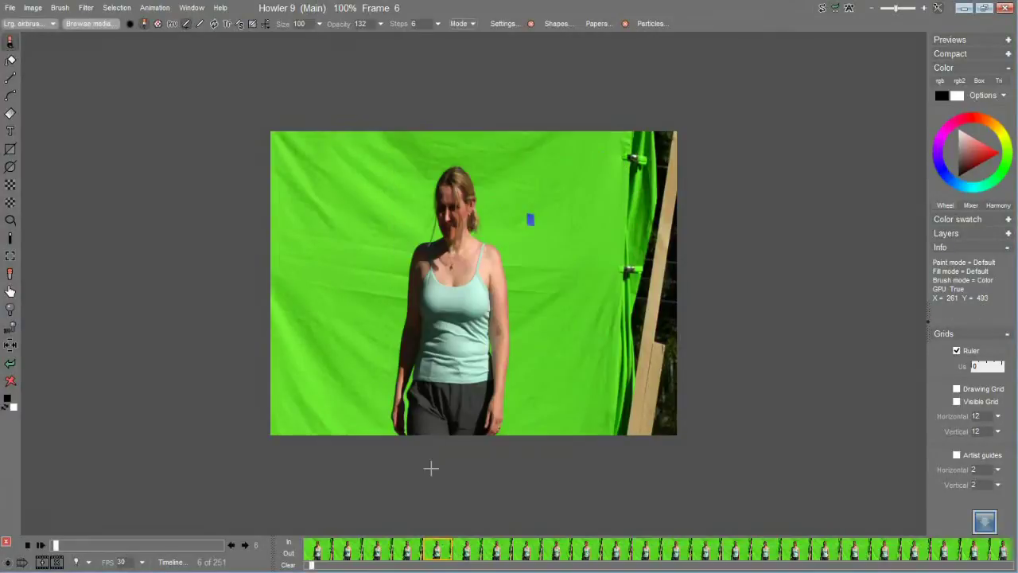
# Scrub the timeline to frame 9 and bring the press release forward
pyautogui.click(350, 546)
pyautogui.moveTo(350, 546); pyautogui.dragTo(526, 548)
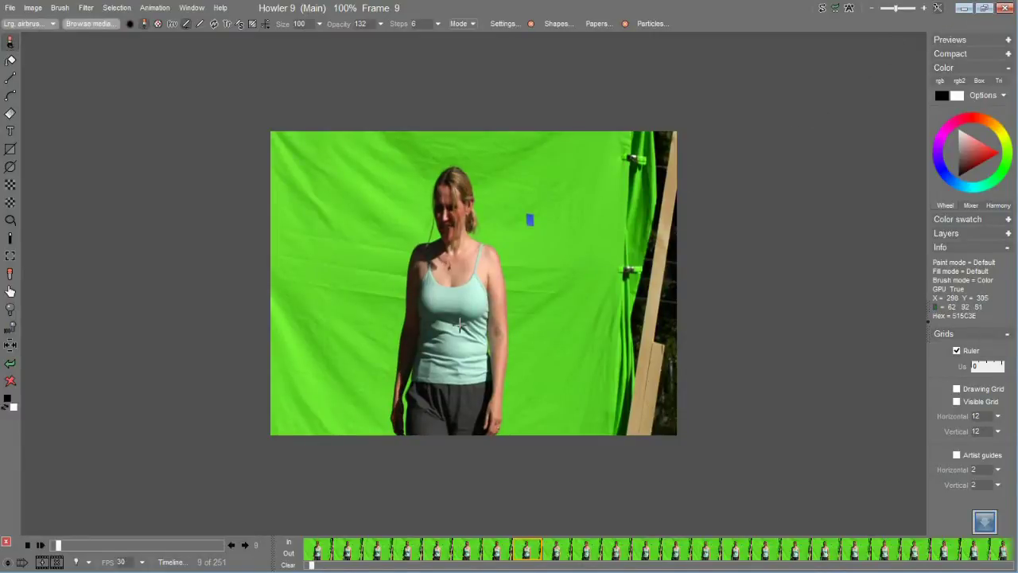
pyautogui.hotkey('alt', 'Tab')
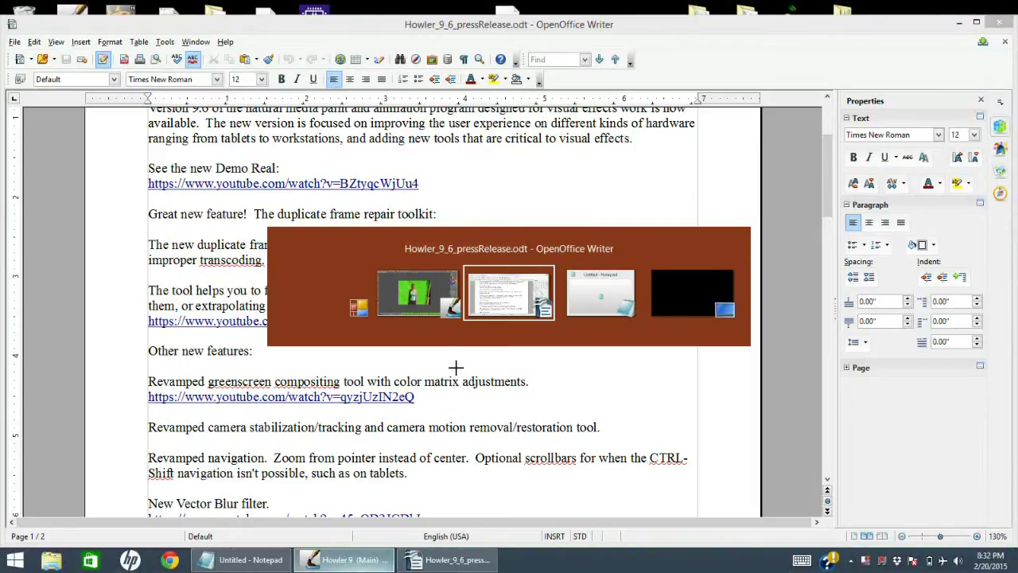
pyautogui.click(288, 290)
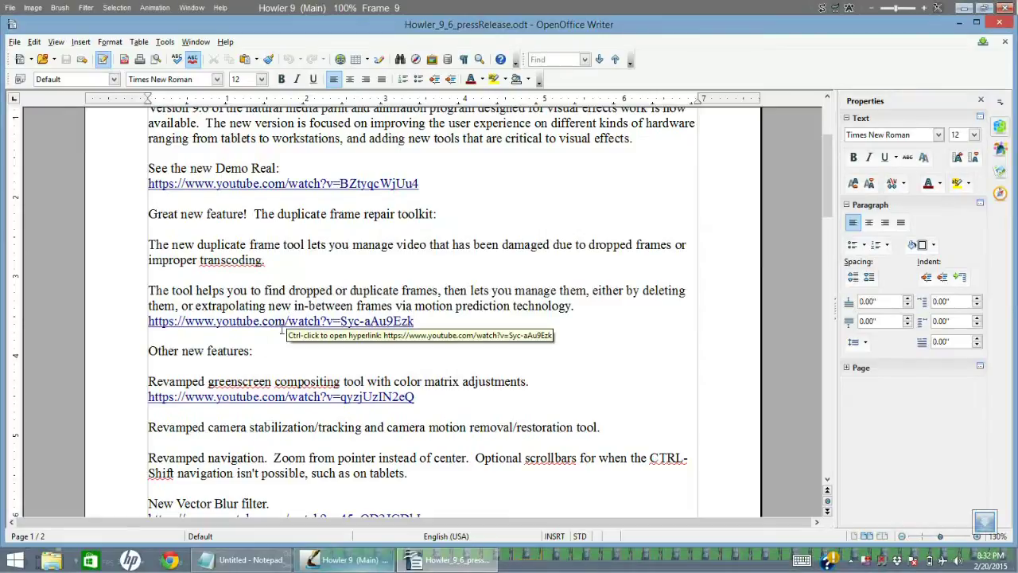
pyautogui.scroll(-2, 277, 324)
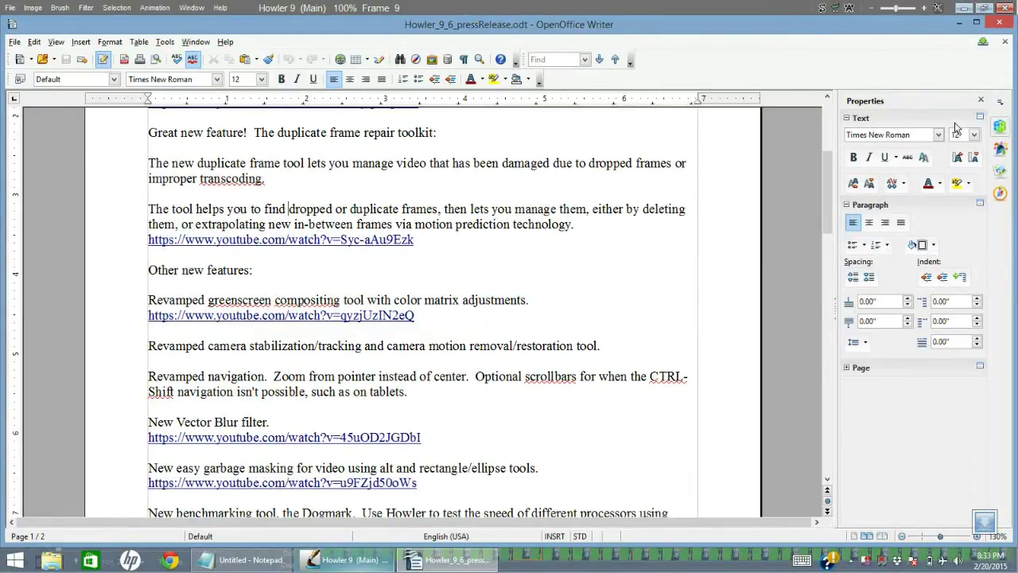
pyautogui.click(960, 28)
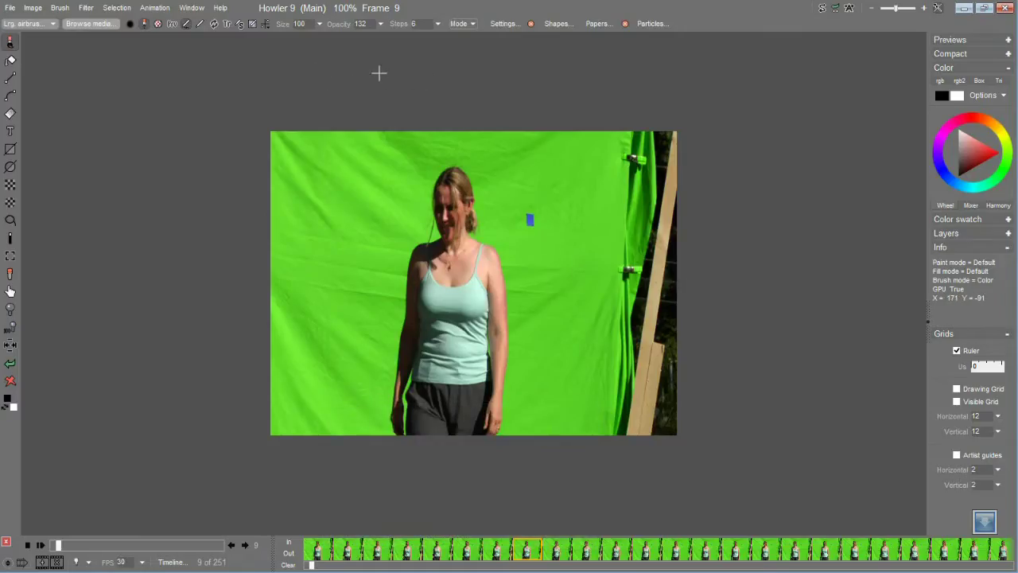
# Fill the blank swap image with Filter > Render > Dread plating noise at default settings
pyautogui.click(834, 8)
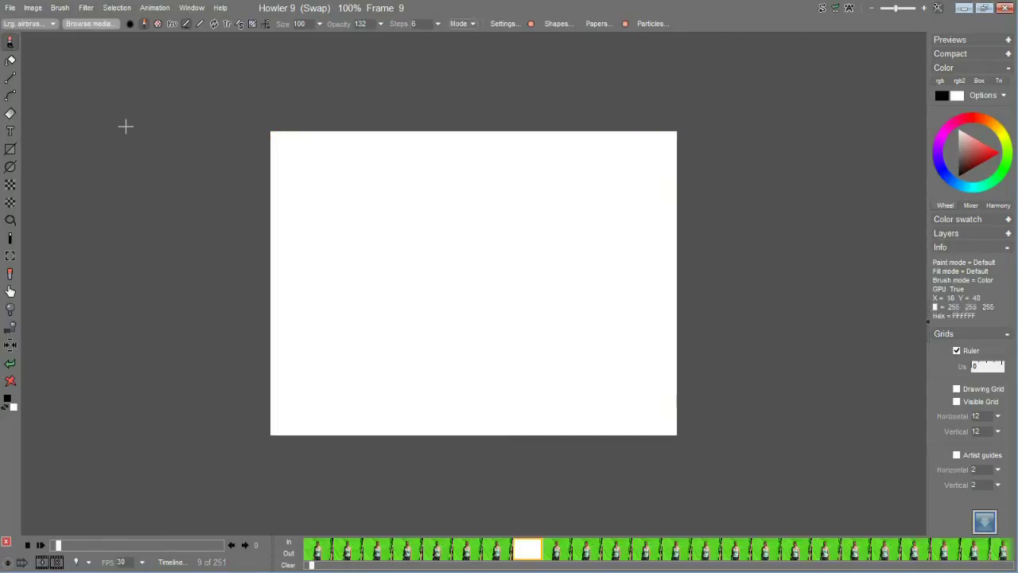
pyautogui.click(90, 9)
pyautogui.moveTo(161, 202)
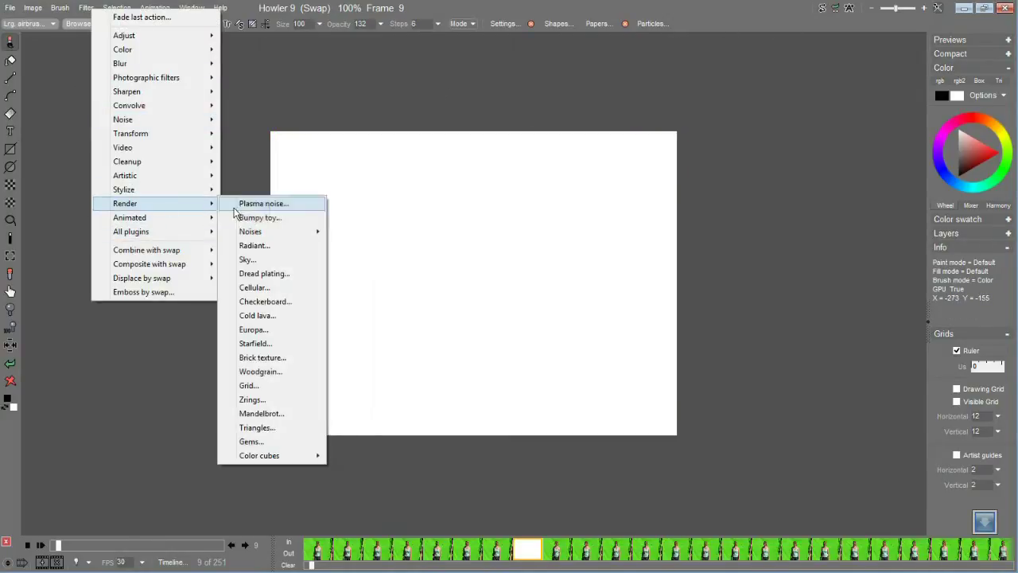
pyautogui.click(251, 273)
pyautogui.click(469, 334)
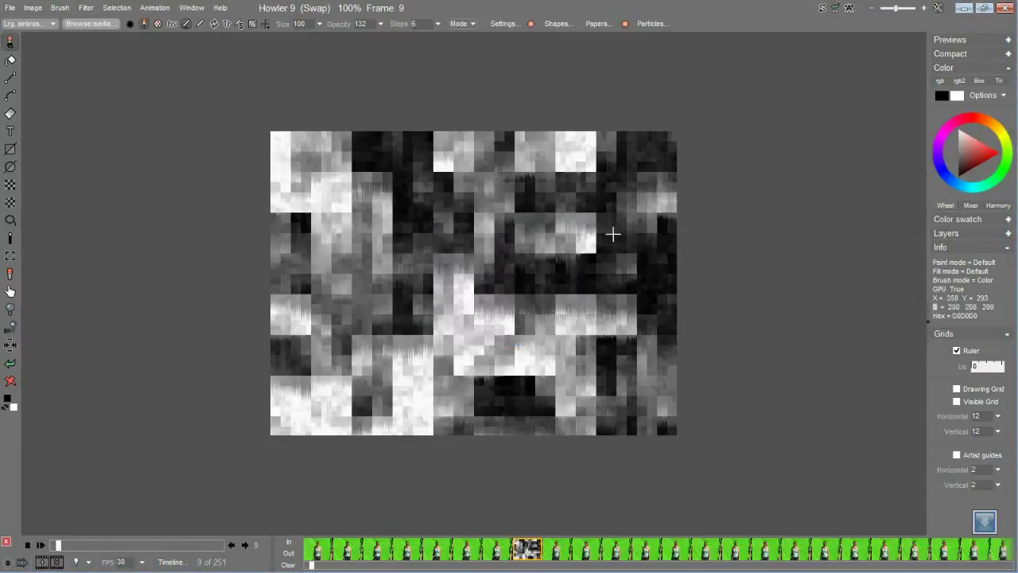
# Back on frame 9, start Filter > Composite with swap > Green screen
pyautogui.click(823, 8)
pyautogui.click(90, 9)
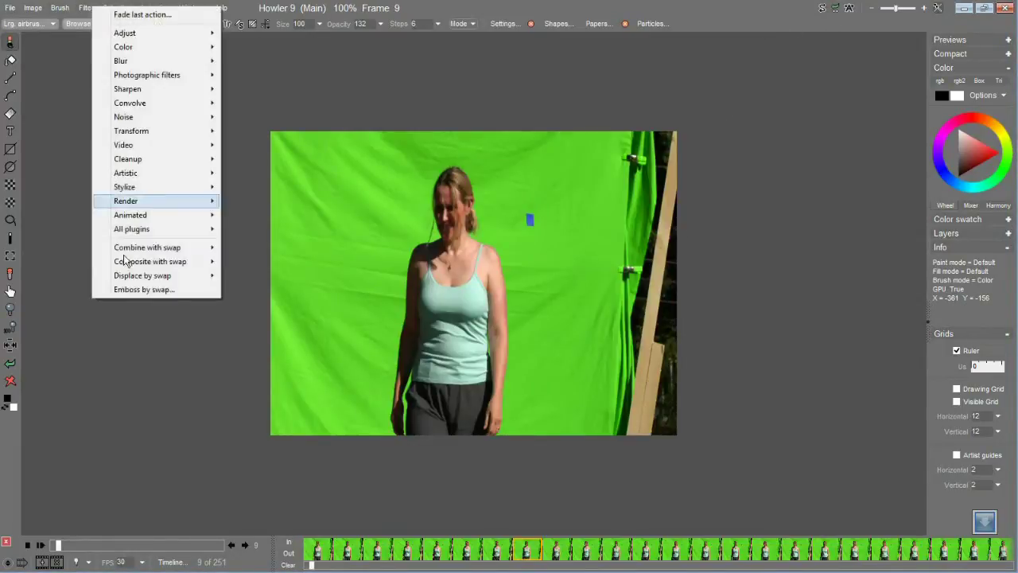
pyautogui.moveTo(150, 275)
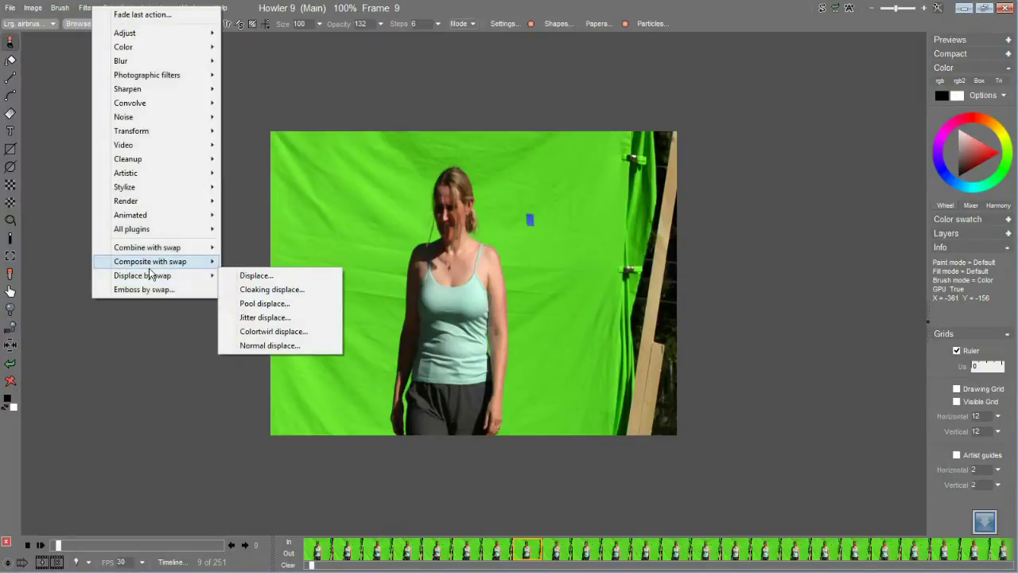
pyautogui.click(248, 264)
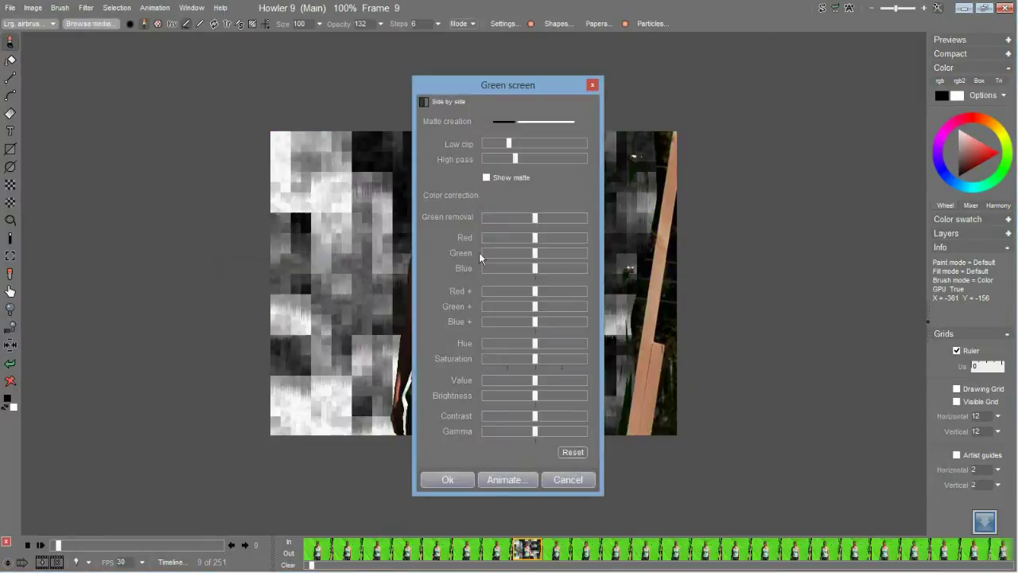
# Move the dialog aside and view the matte, raising Low clip until the shirt turns solid
pyautogui.moveTo(513, 90); pyautogui.dragTo(724, 60)
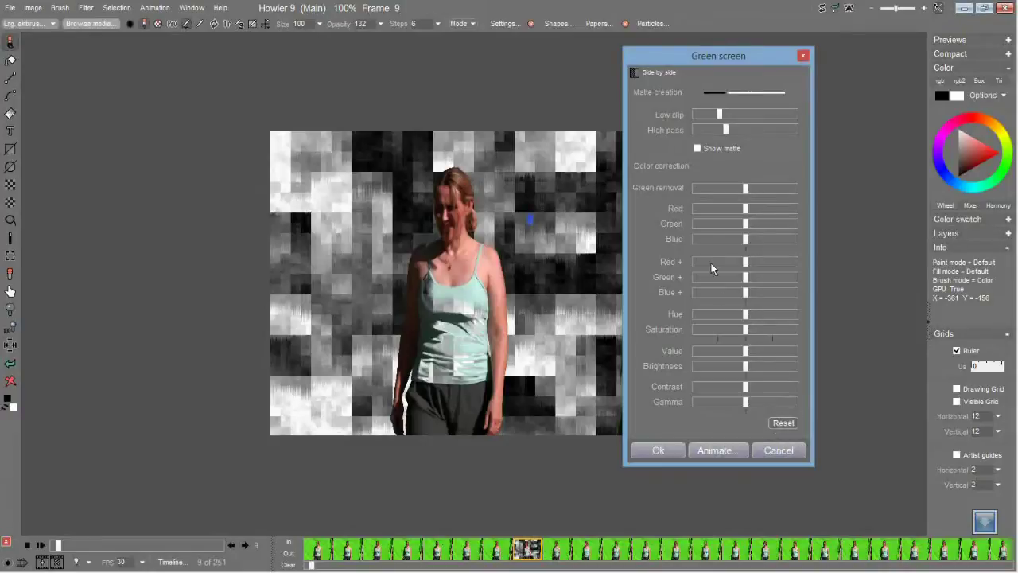
pyautogui.click(697, 149)
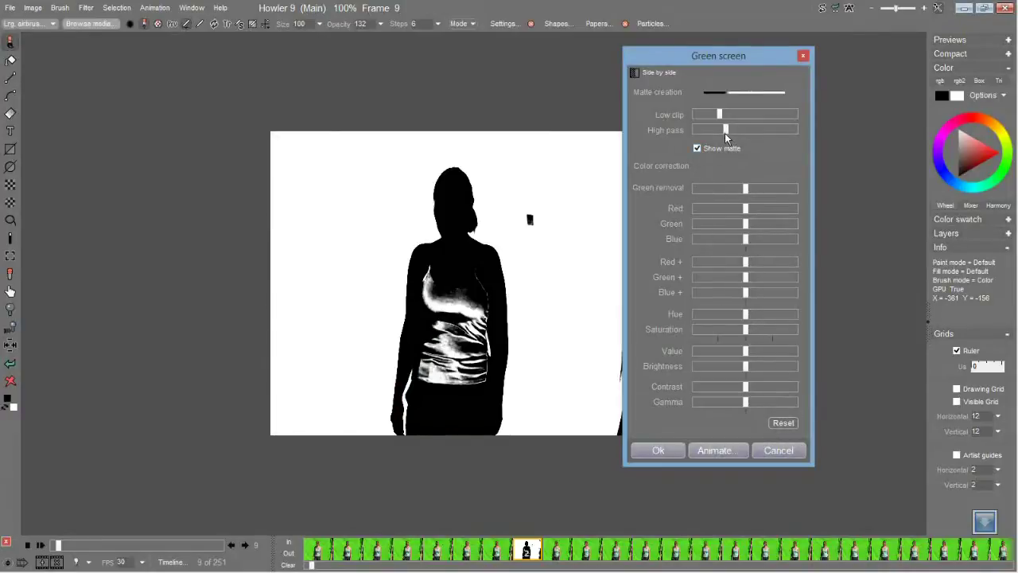
pyautogui.moveTo(725, 118); pyautogui.dragTo(742, 126)
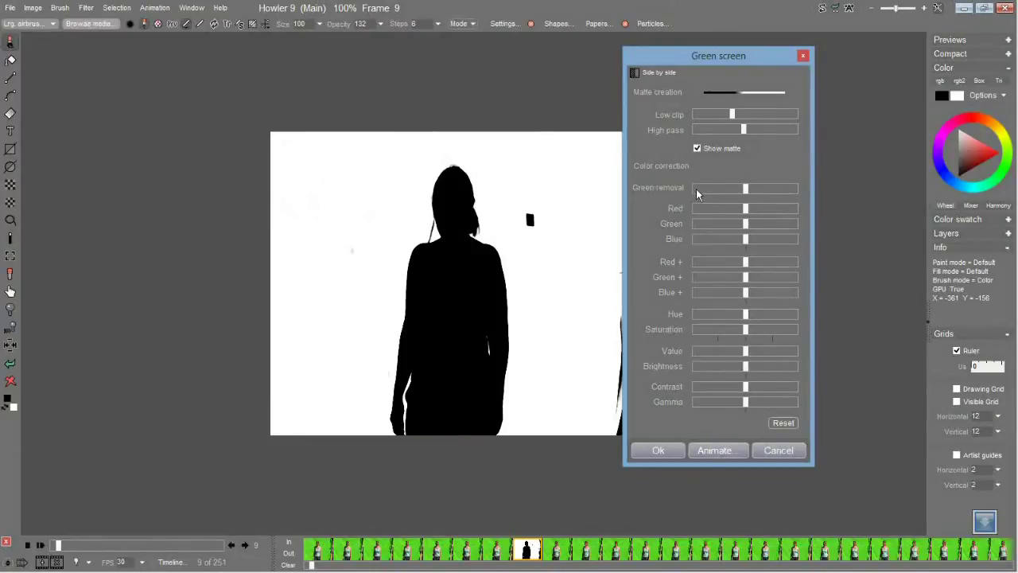
pyautogui.click(704, 150)
# Drop Green removal to zero, then raise it to clean spill, and close without applying
pyautogui.moveTo(744, 189); pyautogui.dragTo(685, 187)
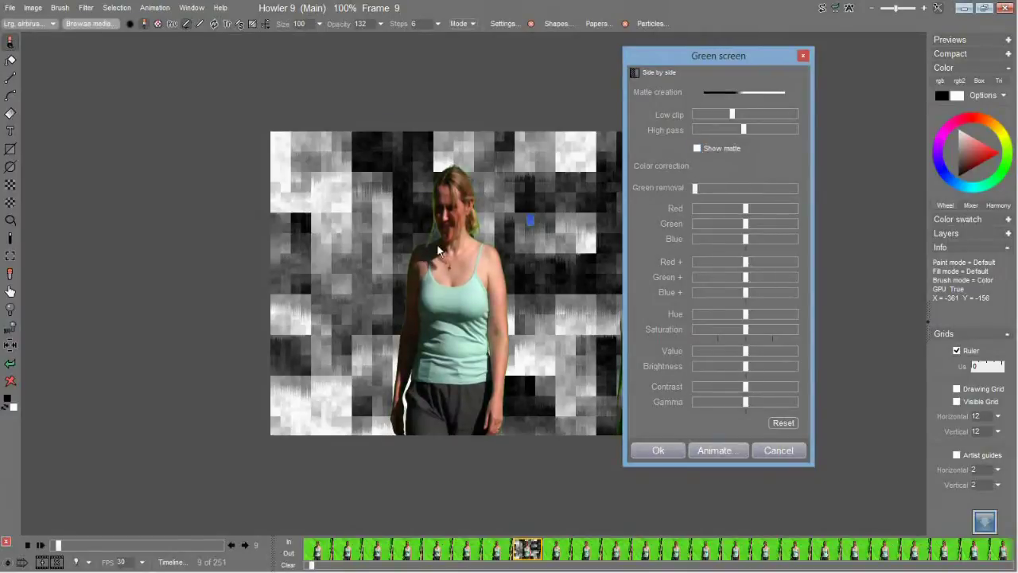
pyautogui.click(697, 187)
pyautogui.moveTo(739, 188); pyautogui.dragTo(772, 187)
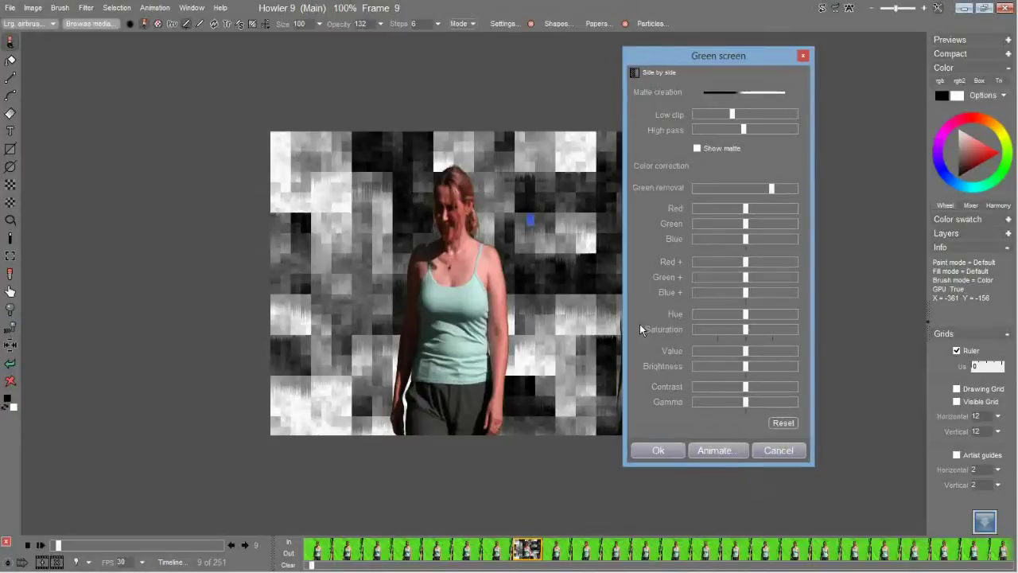
pyautogui.click(768, 450)
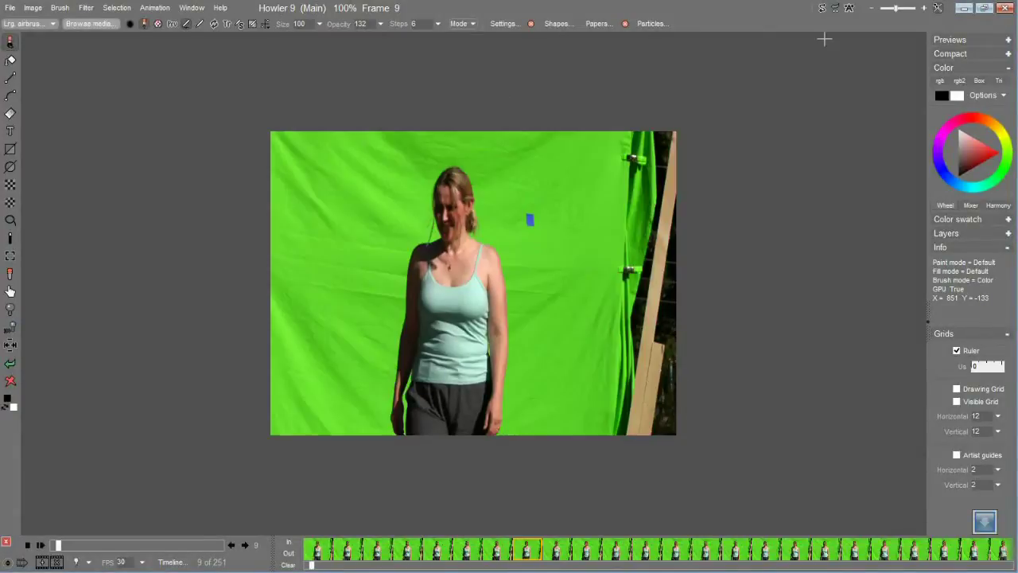
# Highlight the camera stabilization/tracking and motion removal line in the Writer release, then restore Howler
pyautogui.click(962, 8)
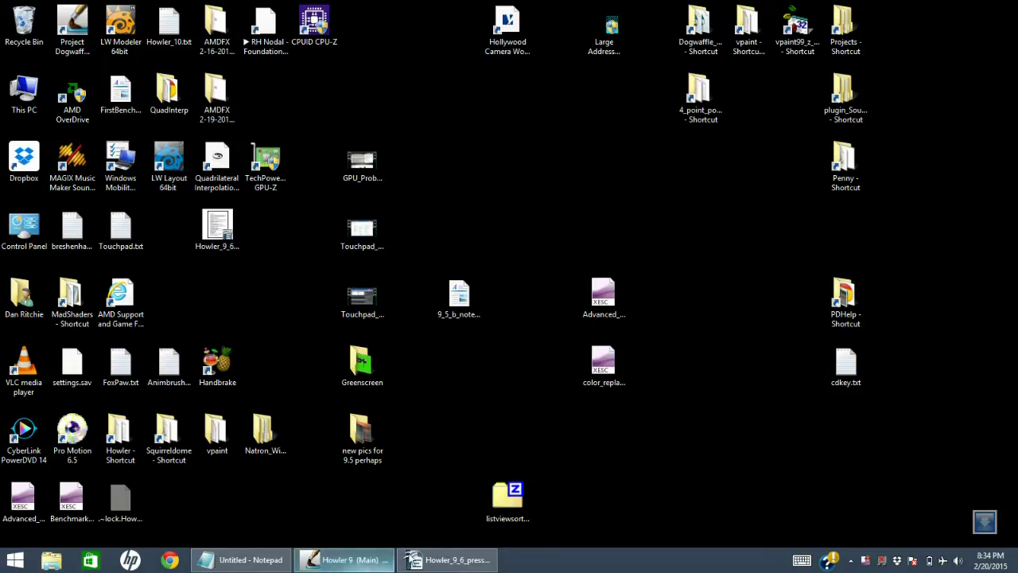
pyautogui.click(440, 560)
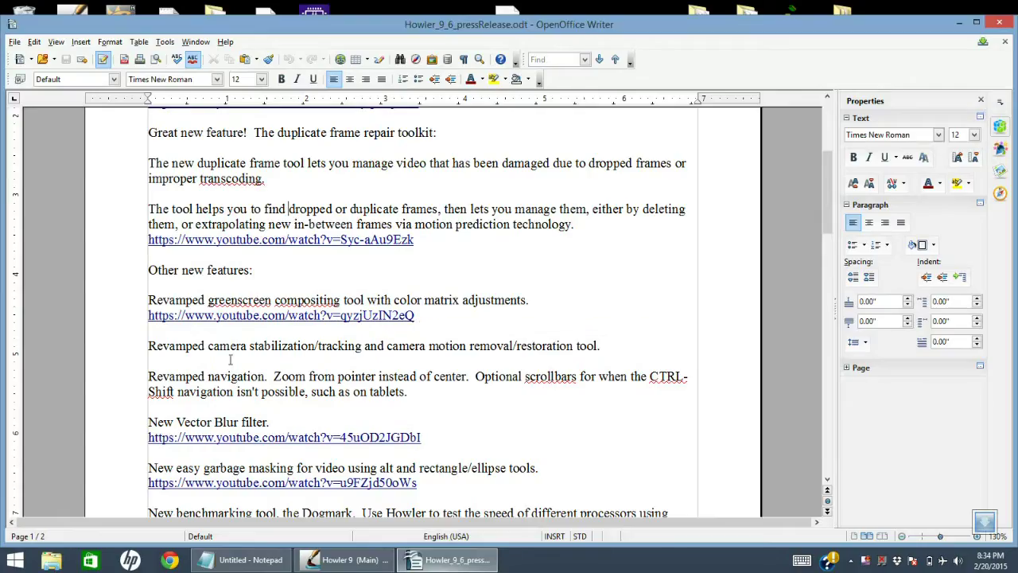
pyautogui.moveTo(168, 346); pyautogui.dragTo(517, 346)
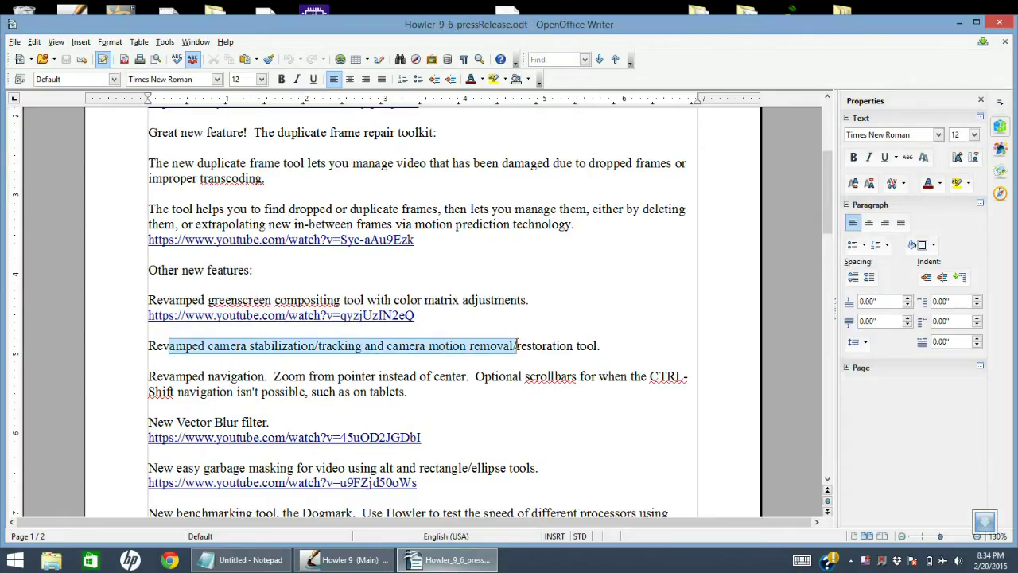
pyautogui.click(957, 23)
pyautogui.click(344, 560)
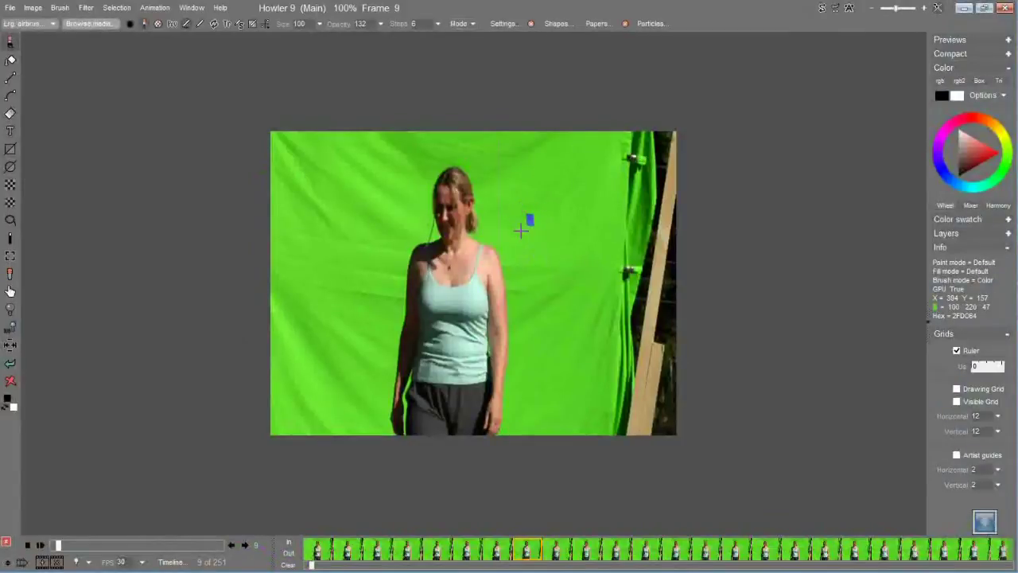
pyautogui.click(86, 8)
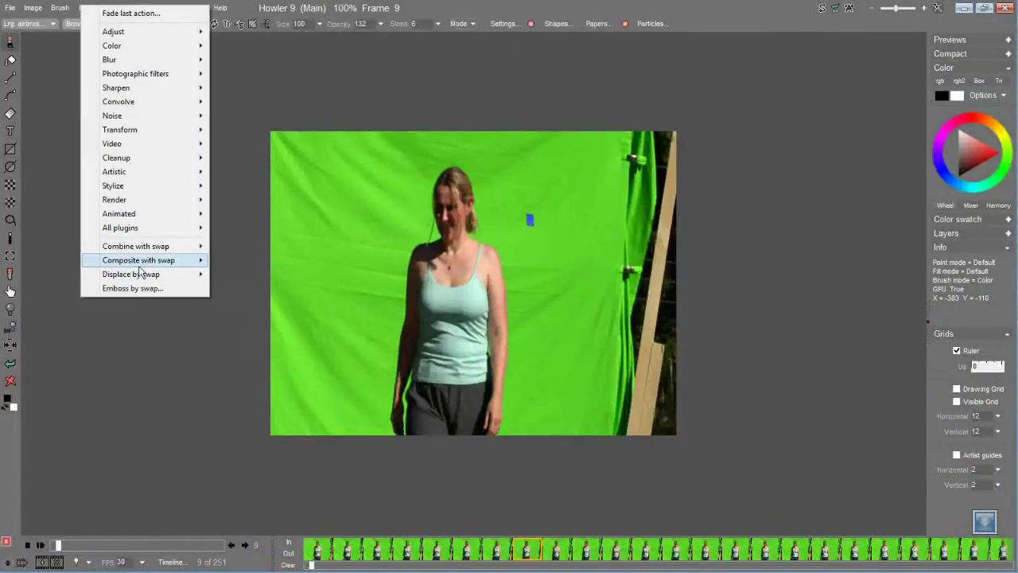
pyautogui.moveTo(144, 274)
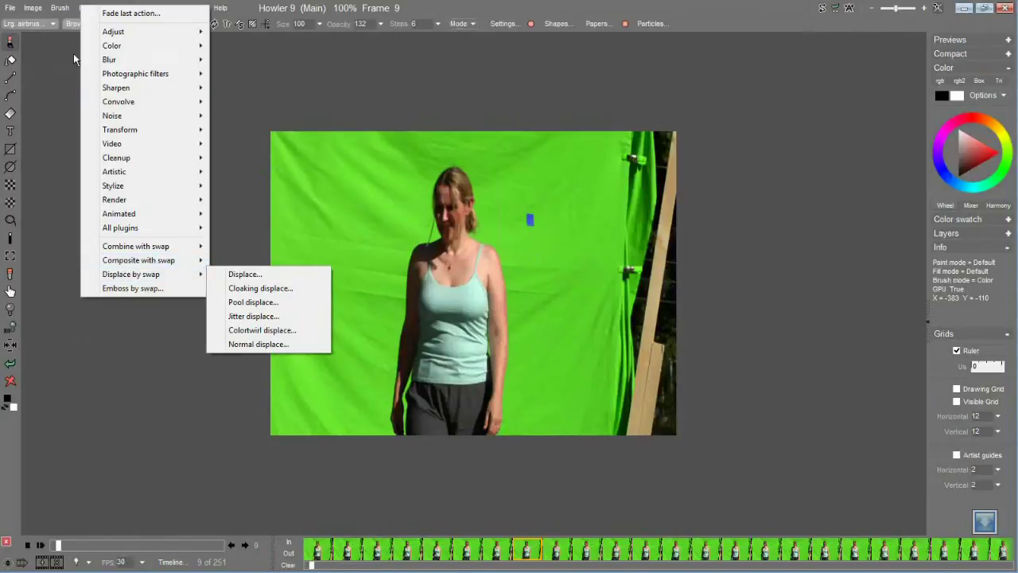
pyautogui.click(86, 8)
pyautogui.click(86, 8)
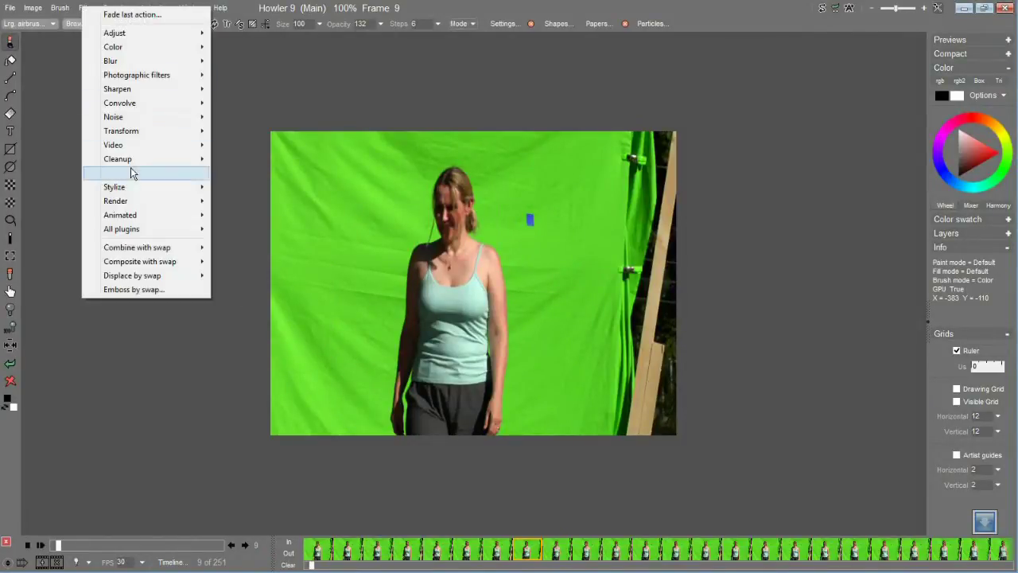
pyautogui.moveTo(130, 217)
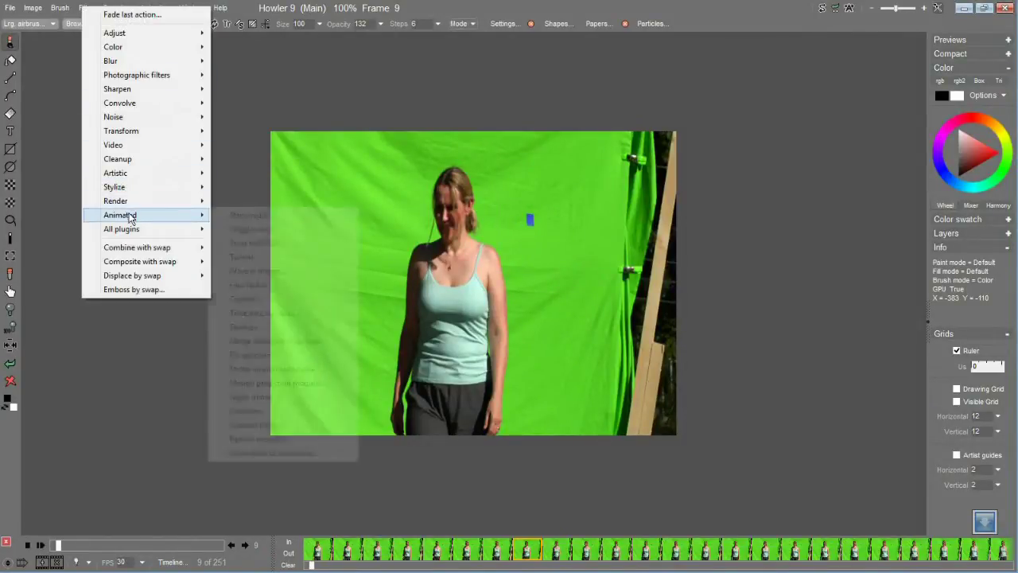
pyautogui.click(275, 331)
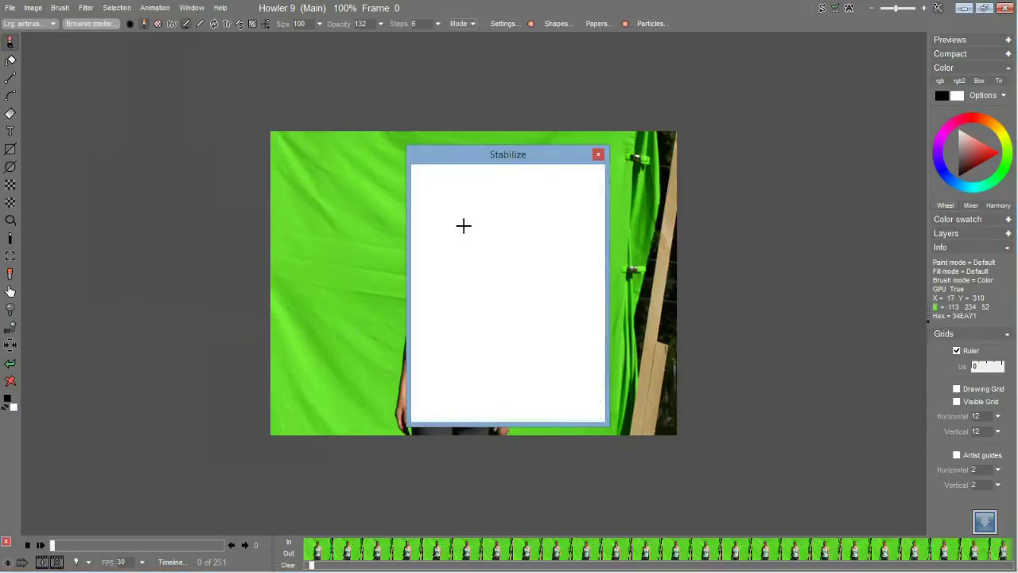
pyautogui.moveTo(478, 149); pyautogui.dragTo(186, 140)
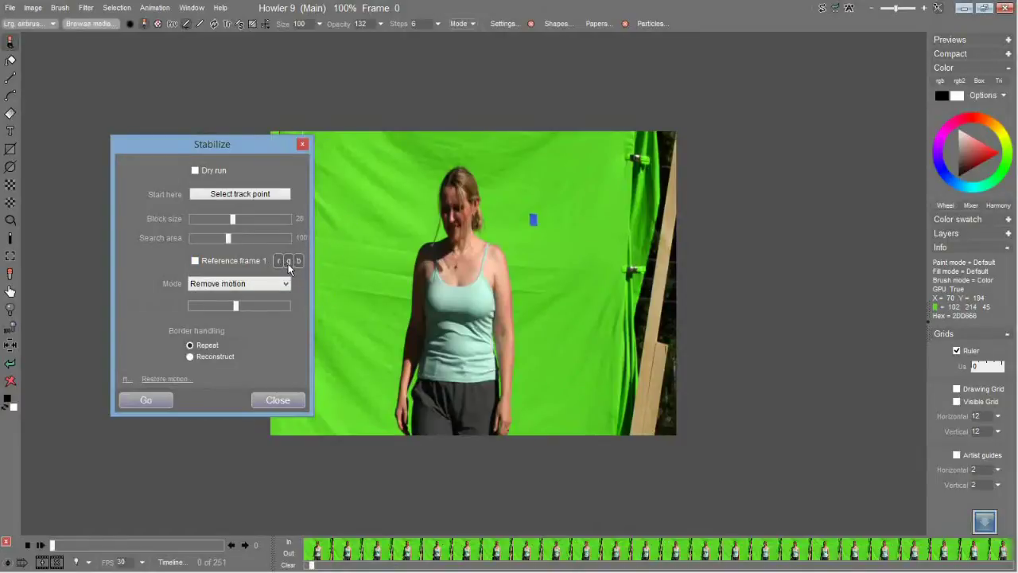
pyautogui.moveTo(261, 148); pyautogui.dragTo(205, 158)
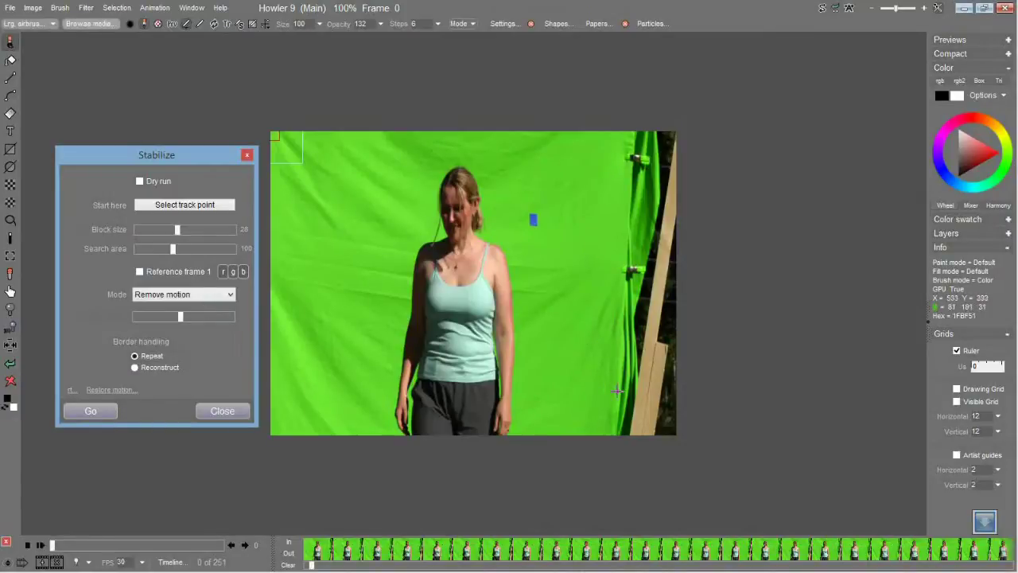
pyautogui.click(223, 411)
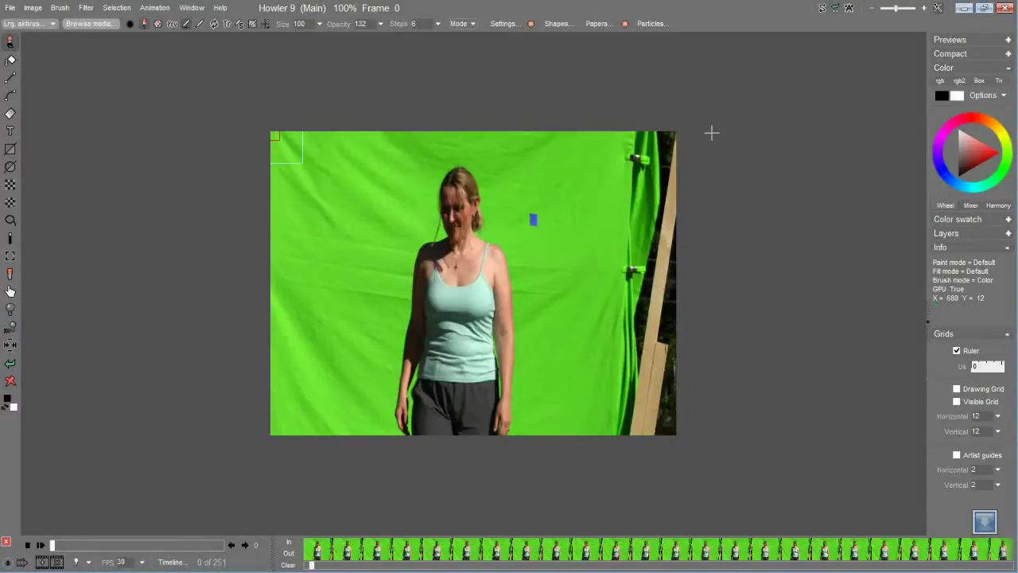
pyautogui.click(962, 7)
# Highlight the Revamped navigation paragraph in the Writer release and switch back to Howler
pyautogui.click(443, 559)
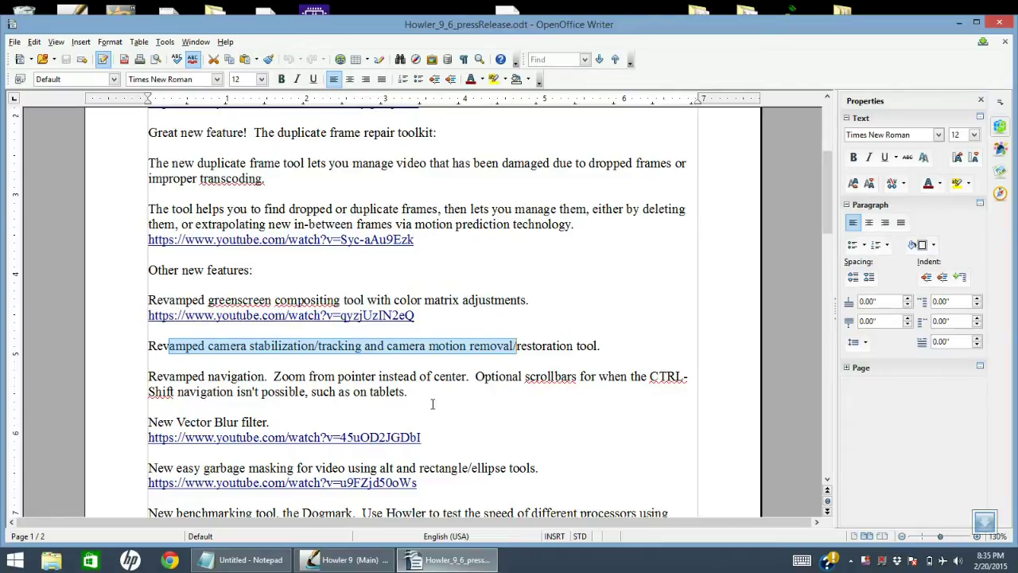
pyautogui.moveTo(201, 377); pyautogui.dragTo(408, 392)
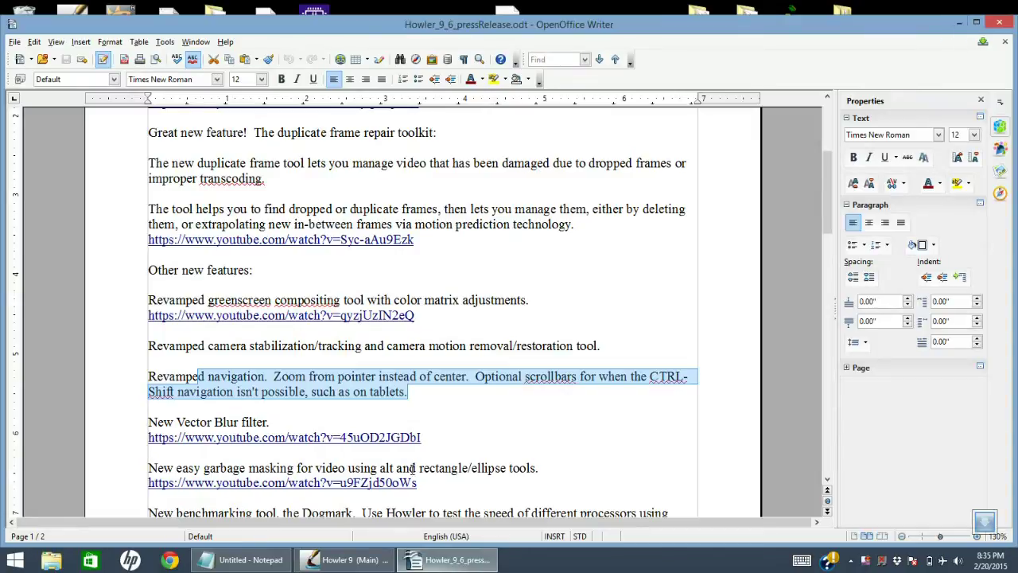
pyautogui.click(350, 559)
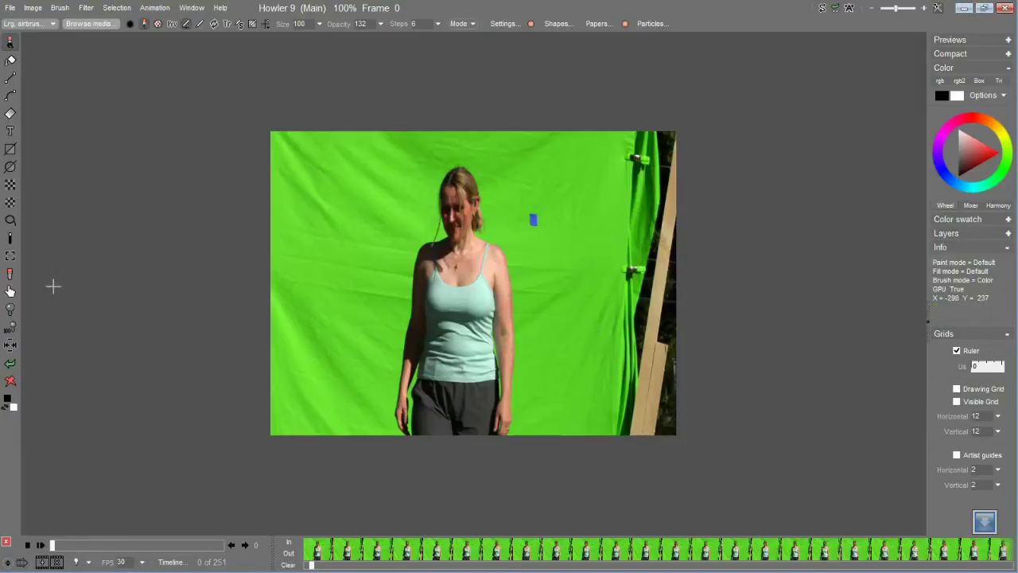
# With the Hand tool, pan the clip and zoom briefly in and out on the woman's hair
pyautogui.click(11, 292)
pyautogui.moveTo(476, 283)
pyautogui.mouseDown()
pyautogui.moveTo(465, 282)
pyautogui.moveTo(520, 279)
pyautogui.moveTo(467, 277)
pyautogui.mouseUp()
pyautogui.press('z')
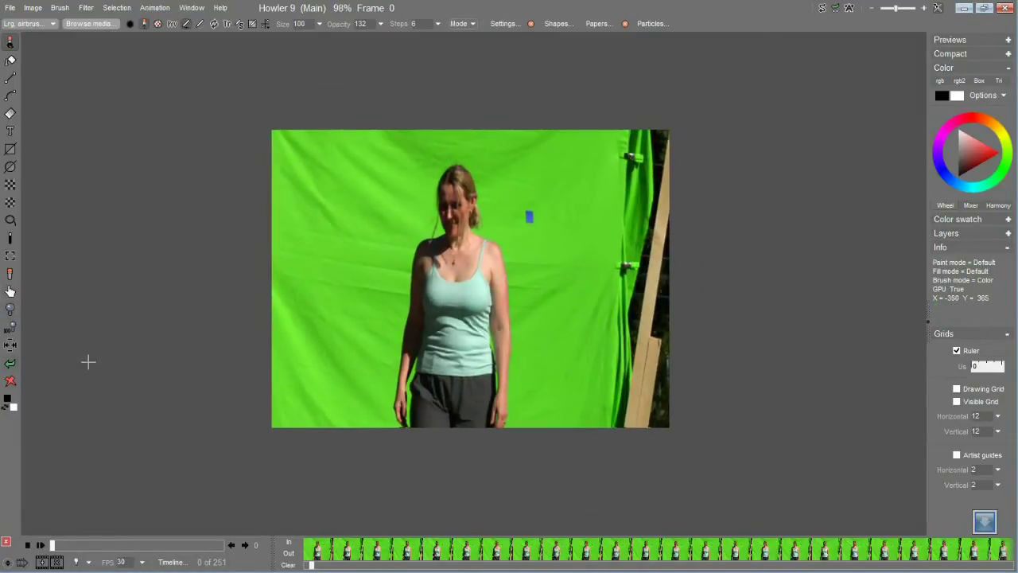
pyautogui.moveTo(374, 248); pyautogui.dragTo(349, 288)
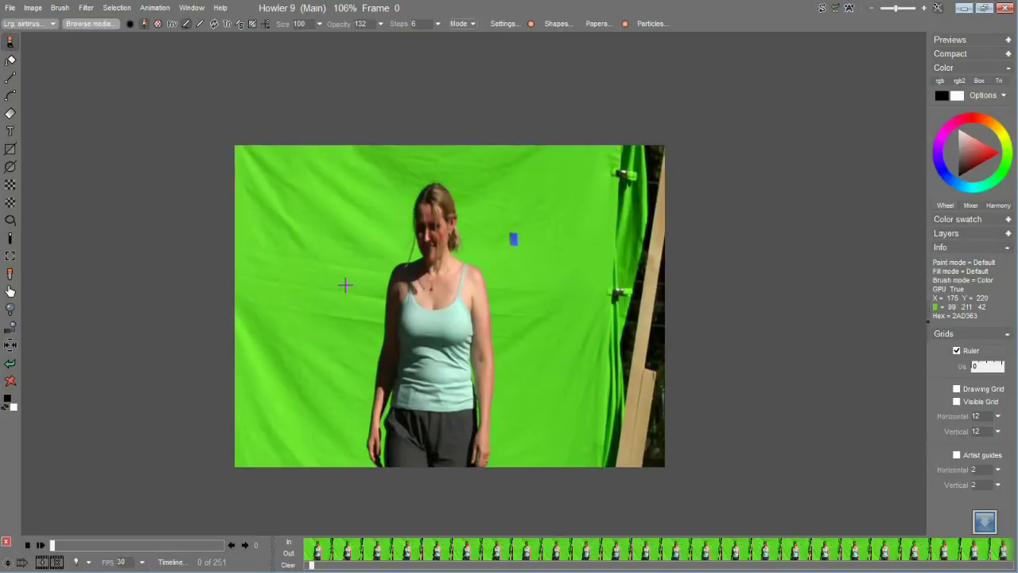
pyautogui.scroll(5, 366, 302)
pyautogui.scroll(-5, 378, 287)
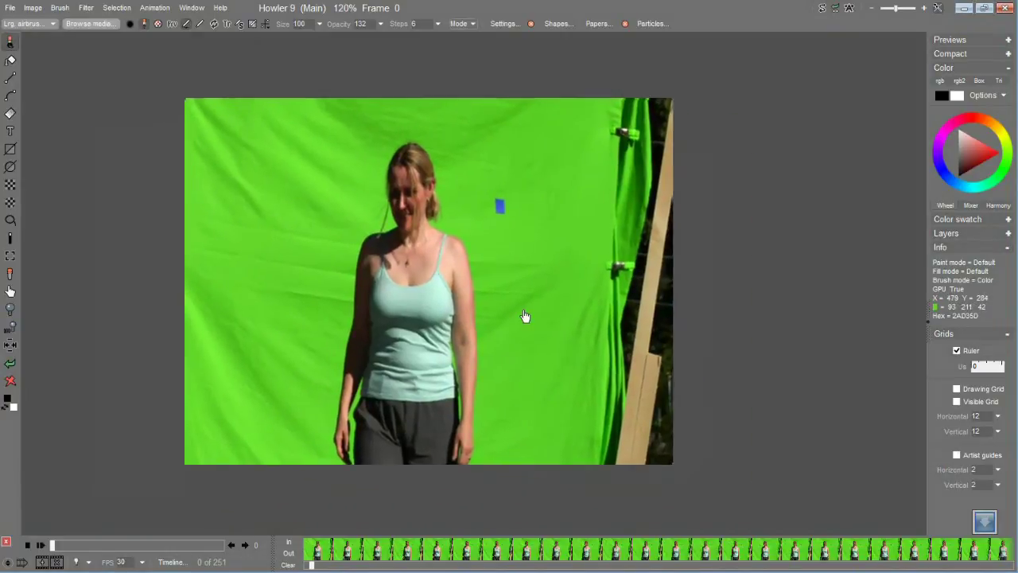
# Pan right and down, then wheel-zoom until the woman, blue marker and right-hand clamps fill the view
pyautogui.moveTo(525, 317); pyautogui.dragTo(549, 341)
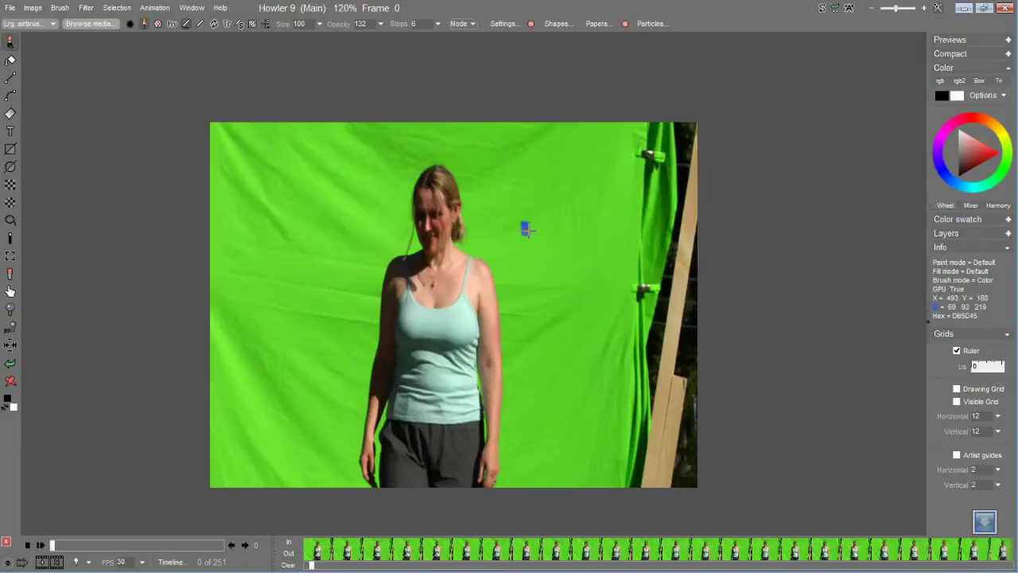
pyautogui.scroll(2, 525, 229)
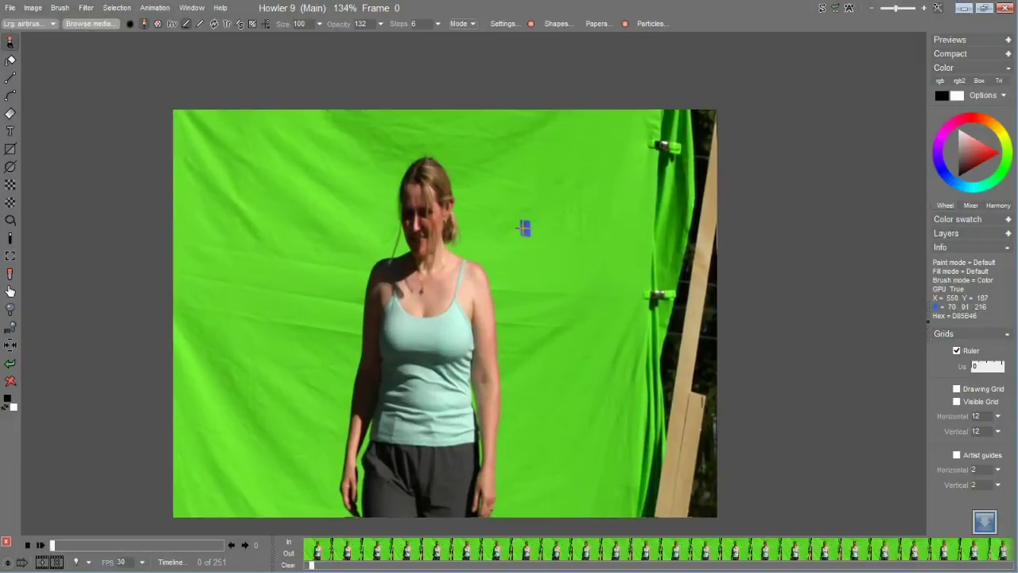
pyautogui.scroll(10, 561, 231)
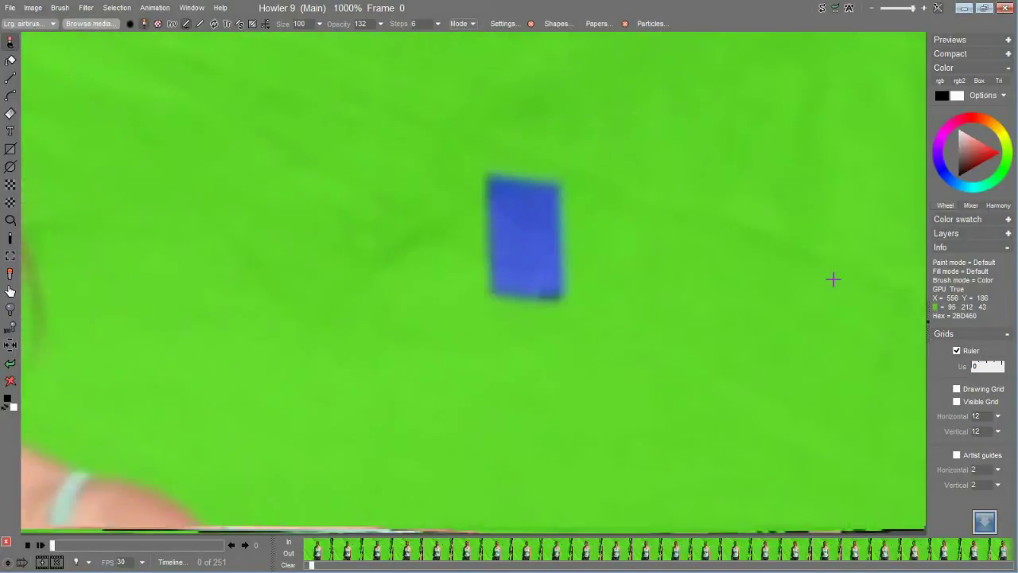
pyautogui.scroll(-15, 634, 252)
pyautogui.scroll(7, 525, 231)
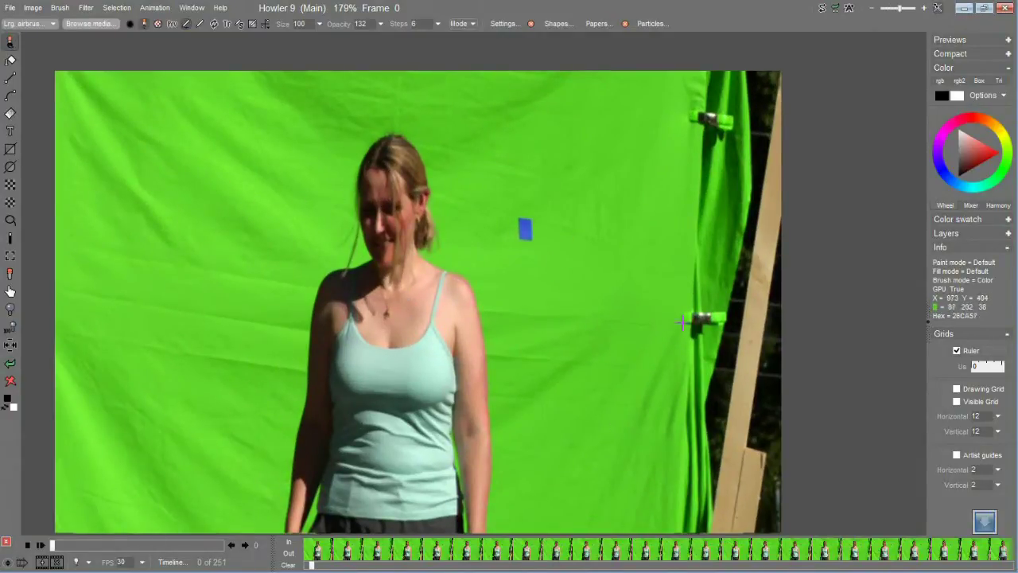
pyautogui.scroll(8, 756, 337)
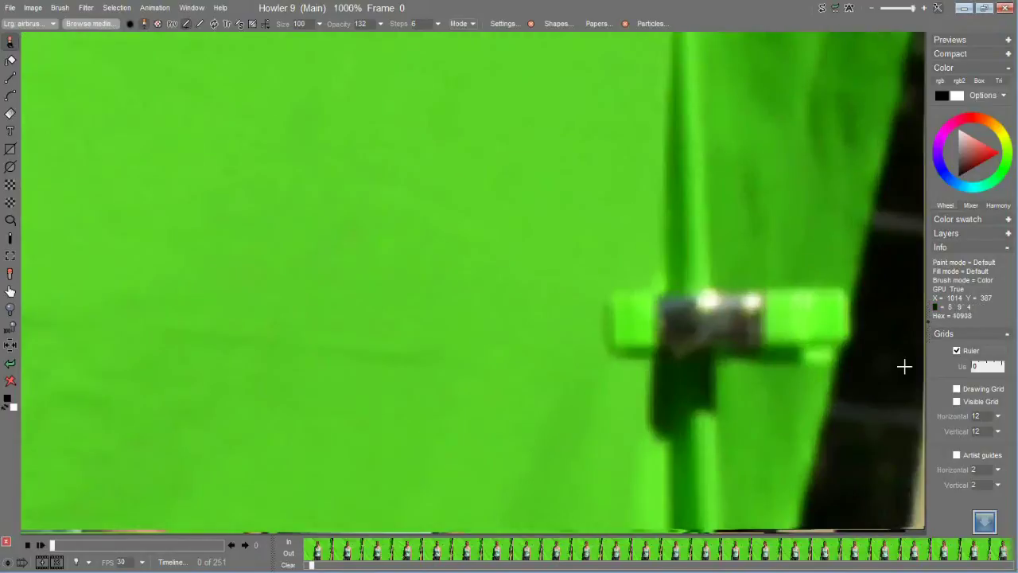
pyautogui.scroll(-10, 799, 348)
pyautogui.scroll(2, 433, 258)
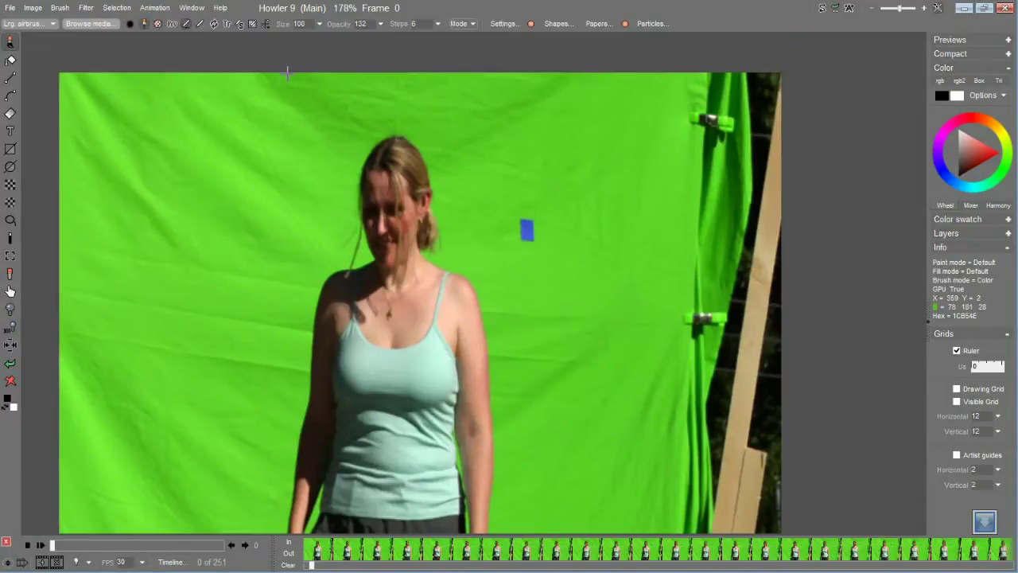
pyautogui.click(188, 8)
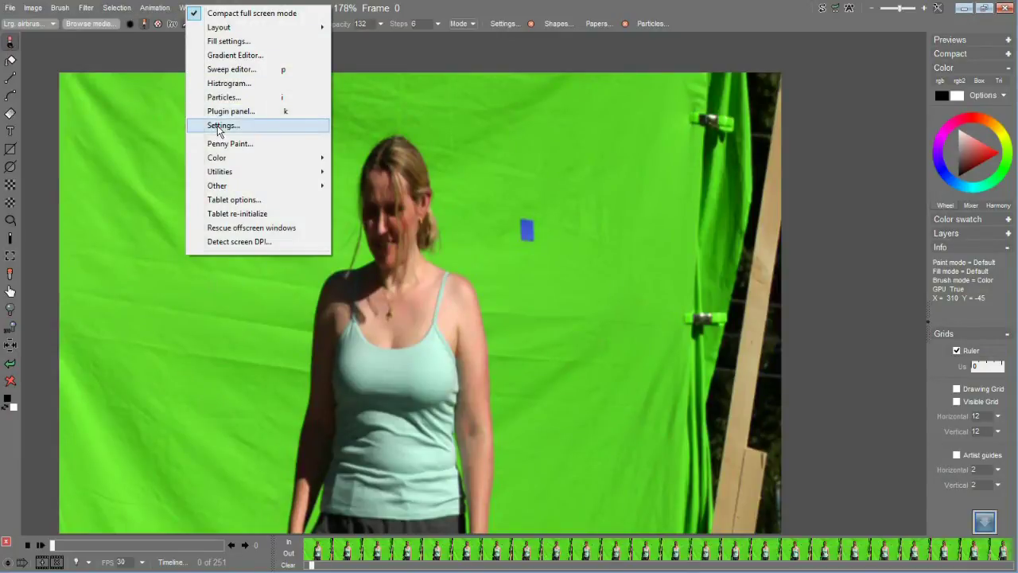
# Tick Use scrollbars on the General tab of Window > Settings and apply with Use
pyautogui.click(784, 12)
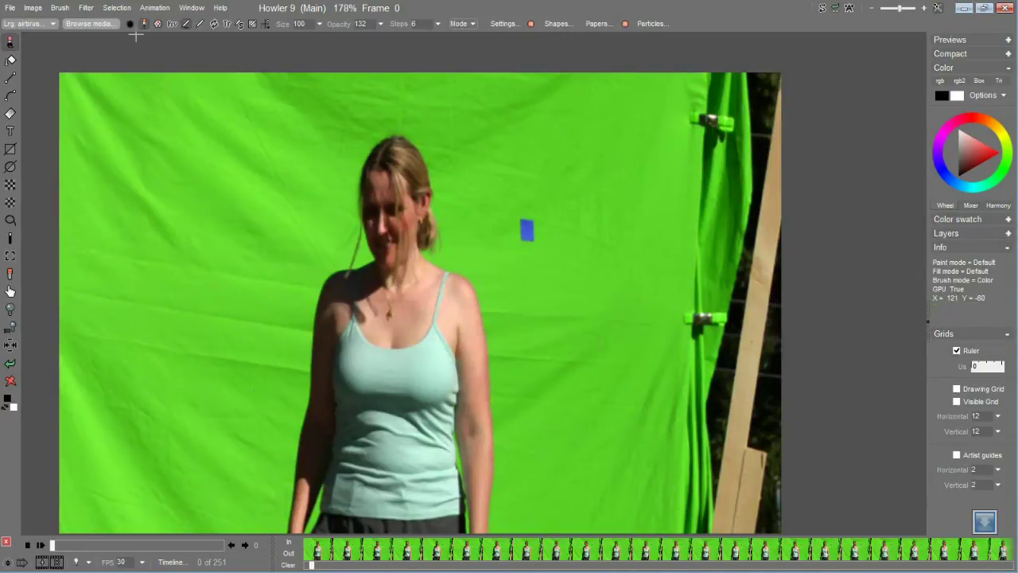
pyautogui.moveTo(434, 309)
pyautogui.mouseDown()
pyautogui.moveTo(636, 263)
pyautogui.moveTo(493, 287)
pyautogui.moveTo(539, 398)
pyautogui.moveTo(429, 298)
pyautogui.mouseUp()
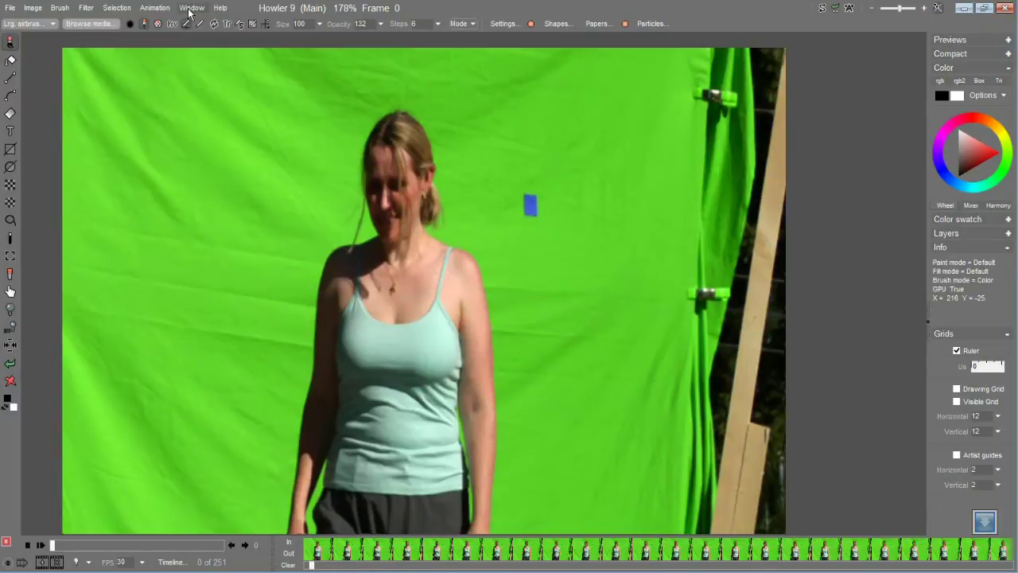
pyautogui.click(194, 7)
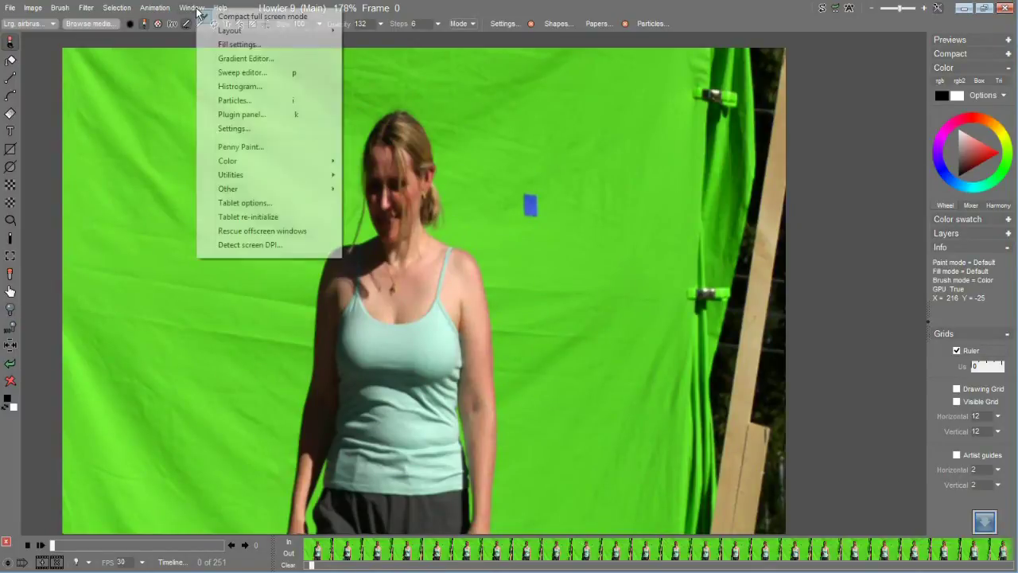
pyautogui.click(263, 130)
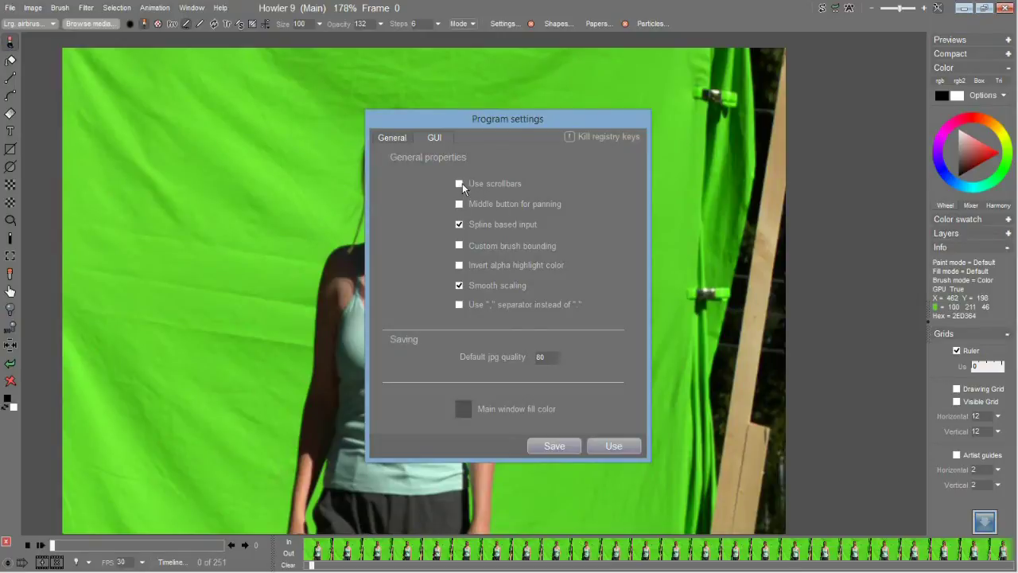
pyautogui.click(460, 184)
pyautogui.moveTo(532, 118); pyautogui.dragTo(648, 67)
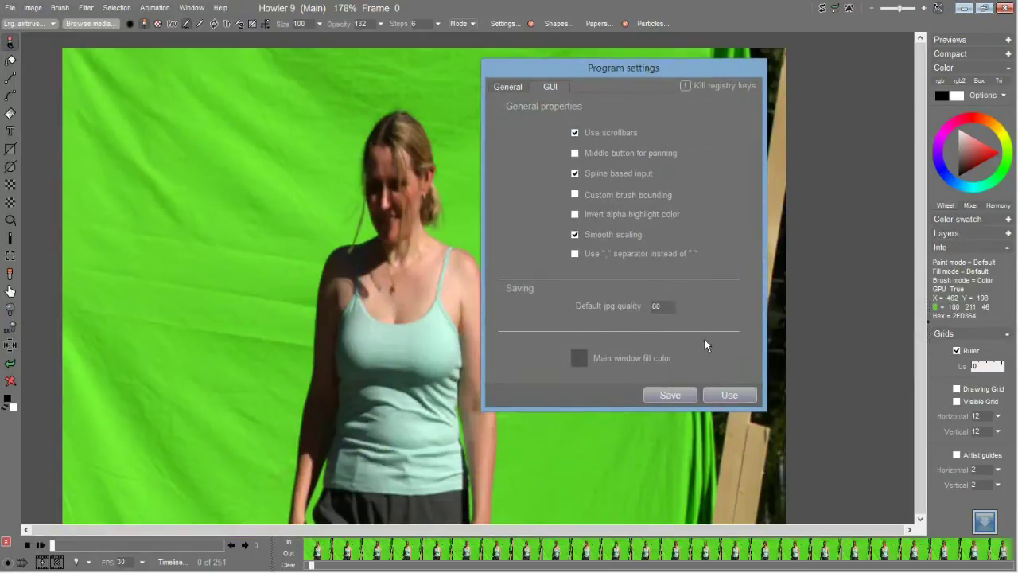
pyautogui.click(729, 395)
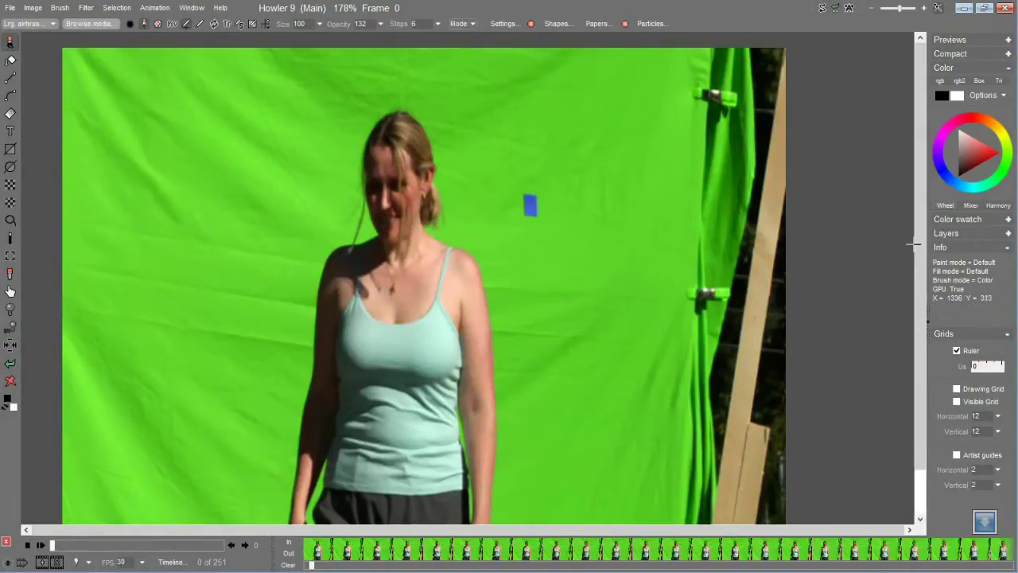
pyautogui.scroll(-2, 911, 297)
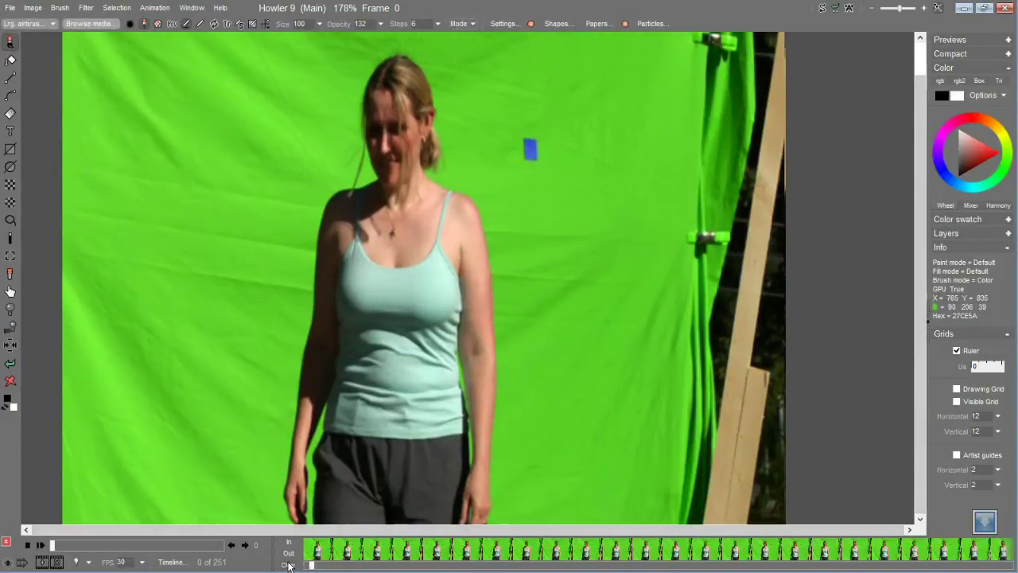
pyautogui.hotkey('alt', 'Tab')
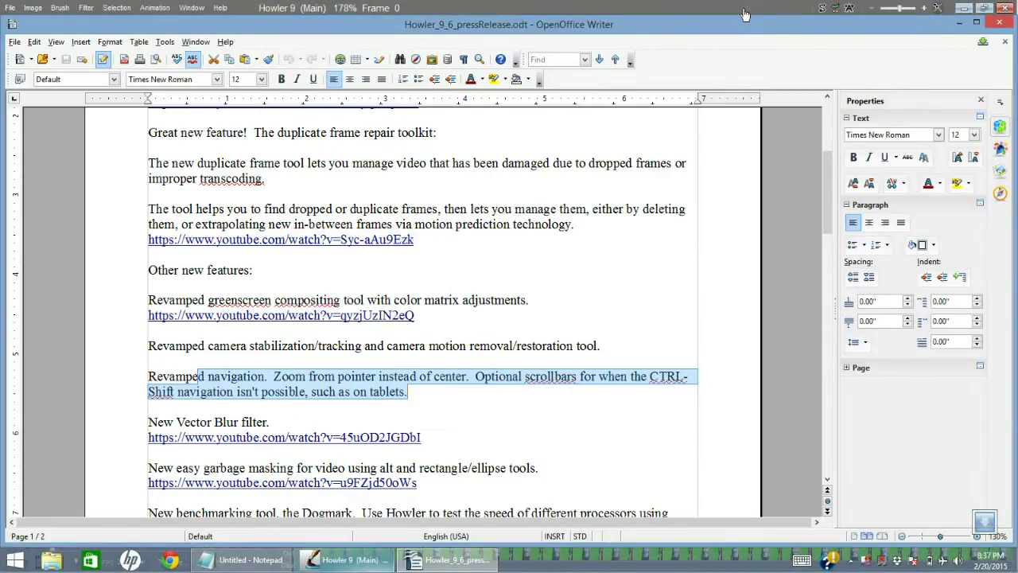
pyautogui.hotkey('alt', 'Tab')
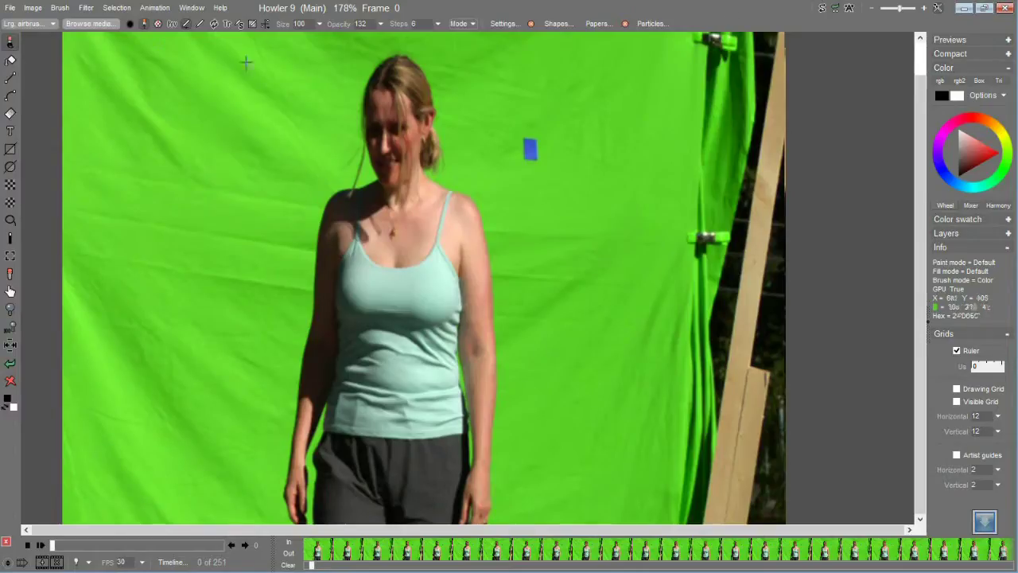
pyautogui.click(86, 8)
pyautogui.moveTo(124, 67)
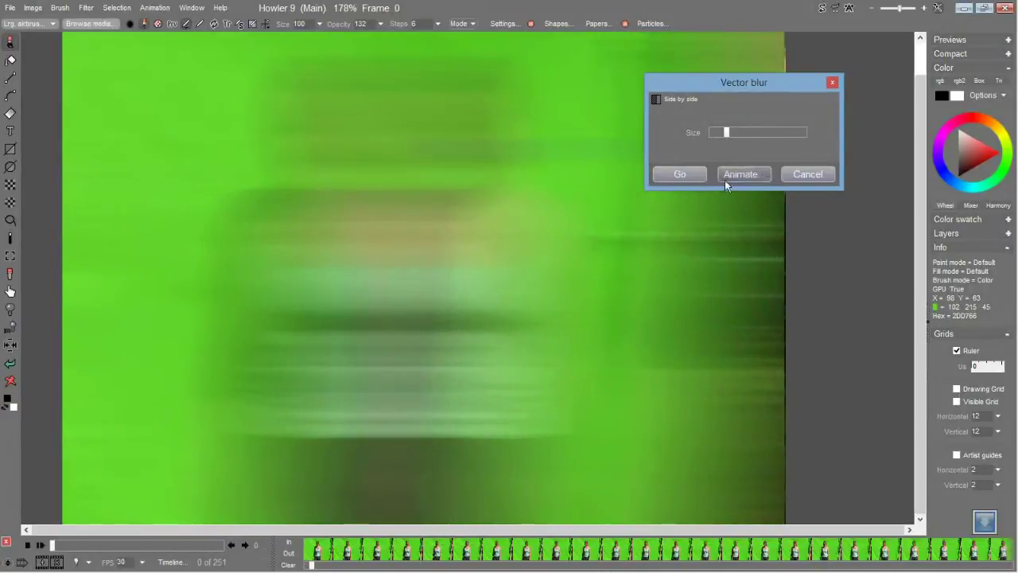
pyautogui.click(805, 175)
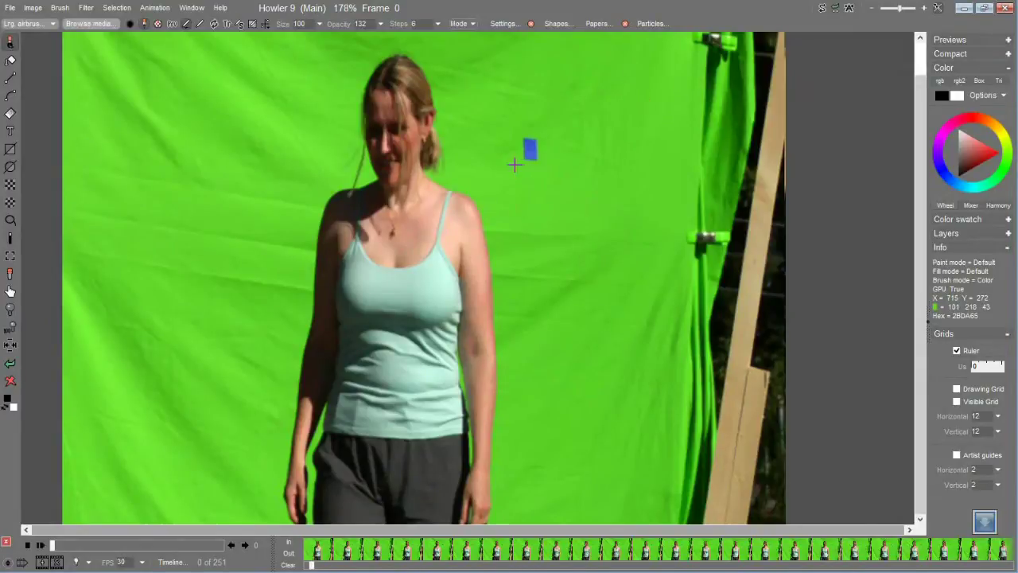
pyautogui.hotkey('alt', 'Tab')
pyautogui.hotkey('alt', 'Tab')
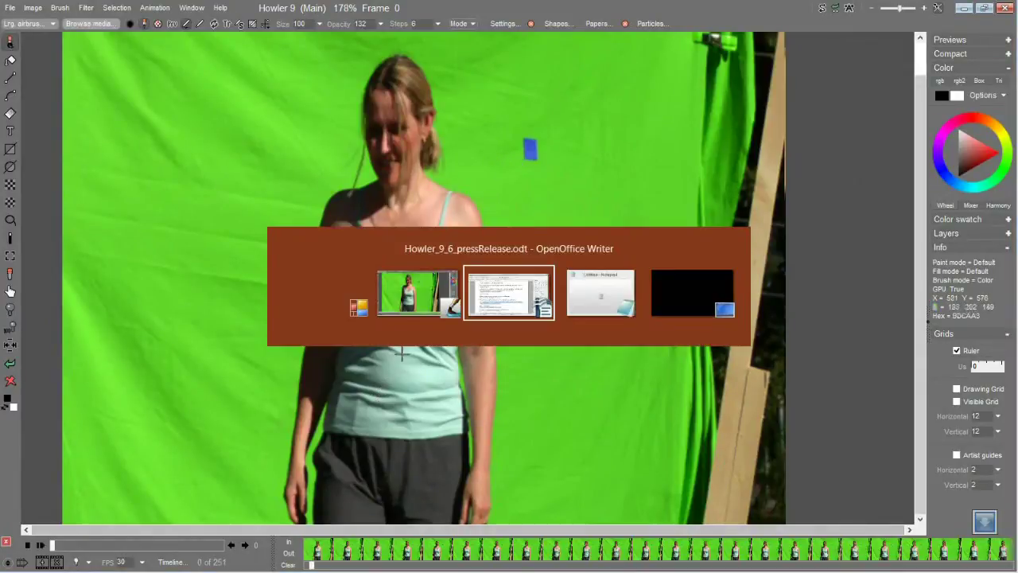
pyautogui.hotkey('alt', 'Tab')
pyautogui.hotkey('alt', 'Tab')
pyautogui.hotkey('alt', 'Tab')
pyautogui.hotkey('alt', 'Tab')
# Scroll the release to highlight the 'easy garbage masking' line, then bring Howler forward
pyautogui.click(509, 315)
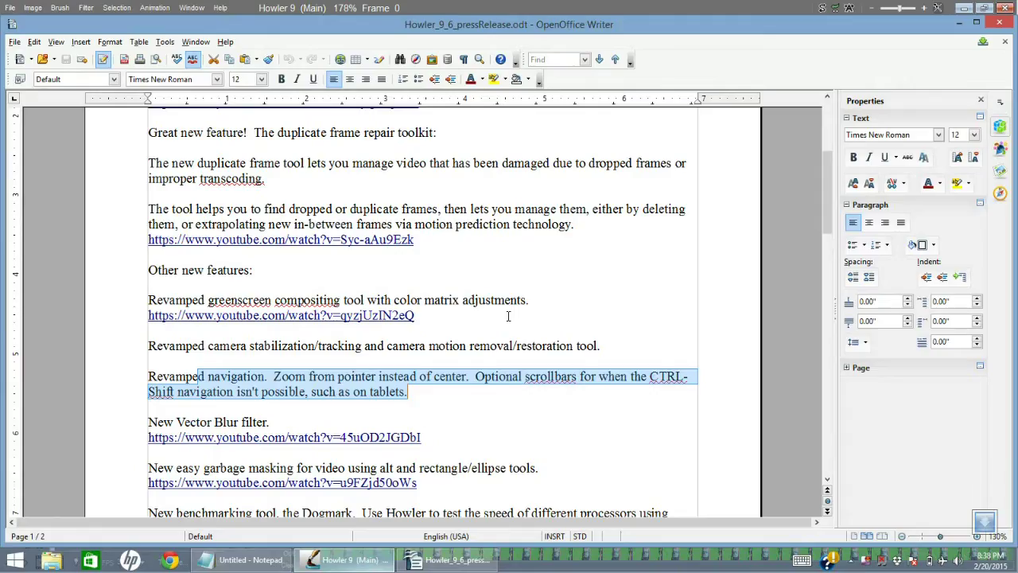
pyautogui.scroll(-2, 422, 448)
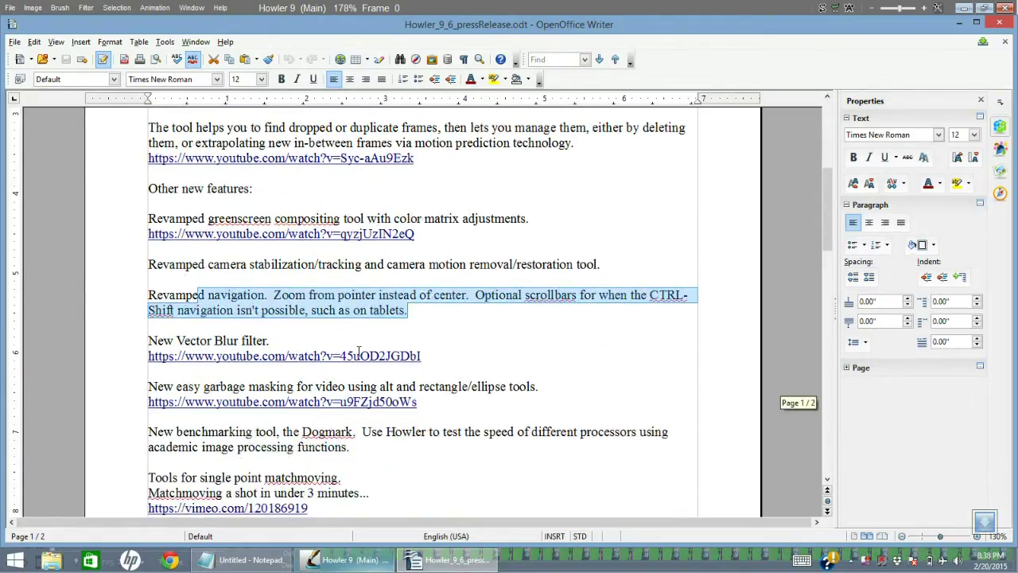
pyautogui.moveTo(171, 386); pyautogui.dragTo(528, 387)
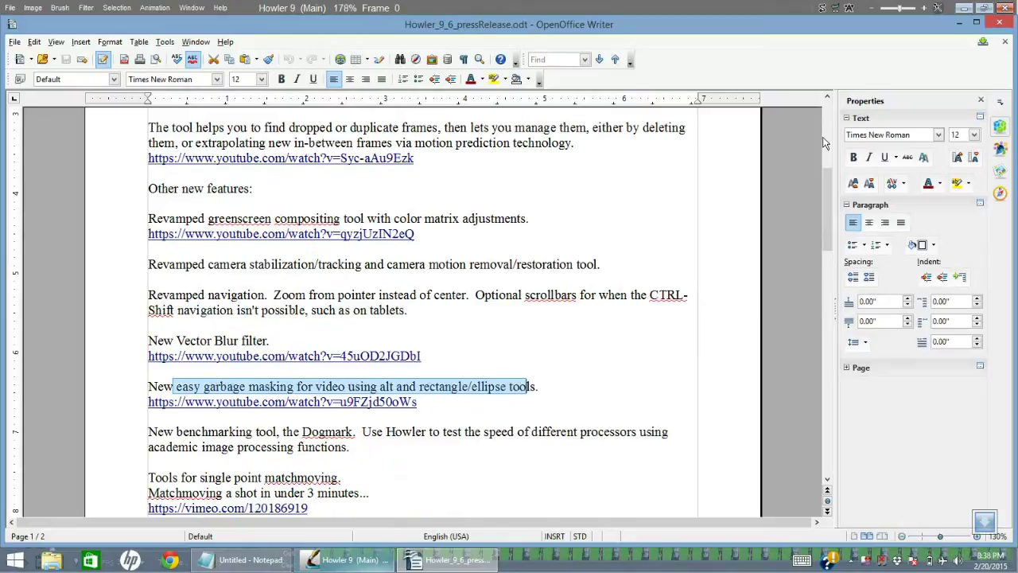
pyautogui.click(740, 6)
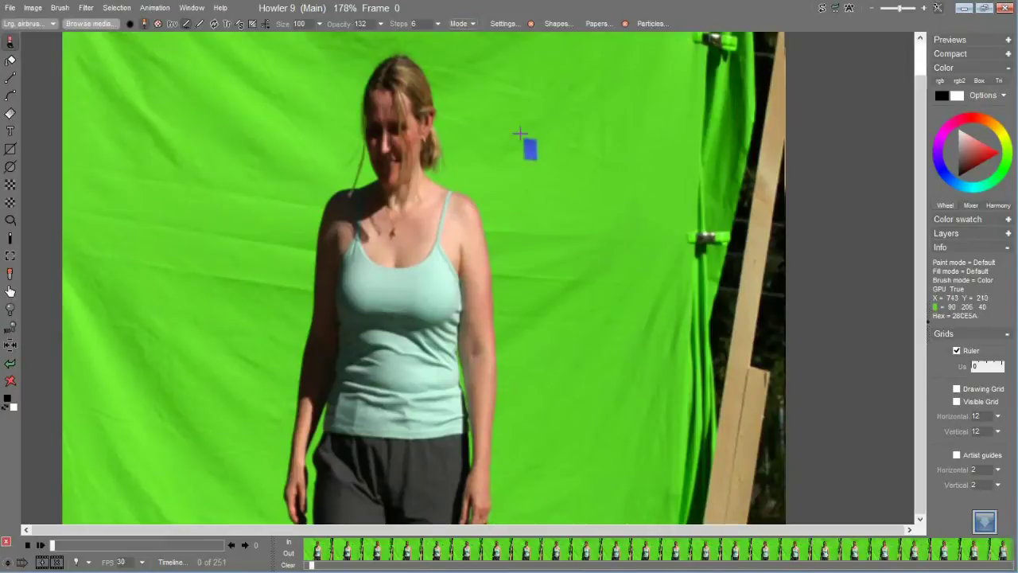
# Sample the backdrop green and draw a filled green rectangle over the right-edge wooden post
pyautogui.scroll(-3, 819, 186)
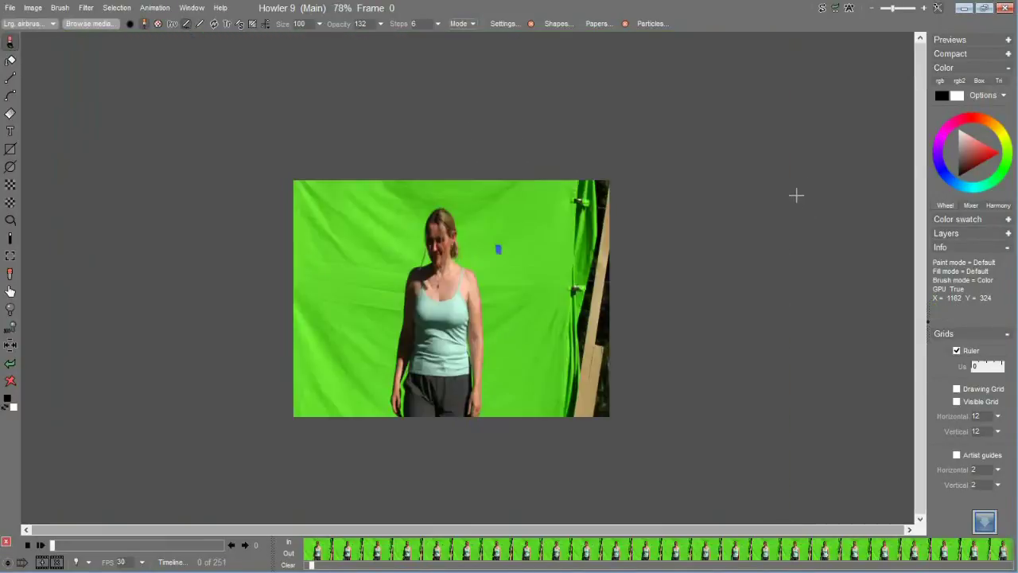
pyautogui.click(541, 208)
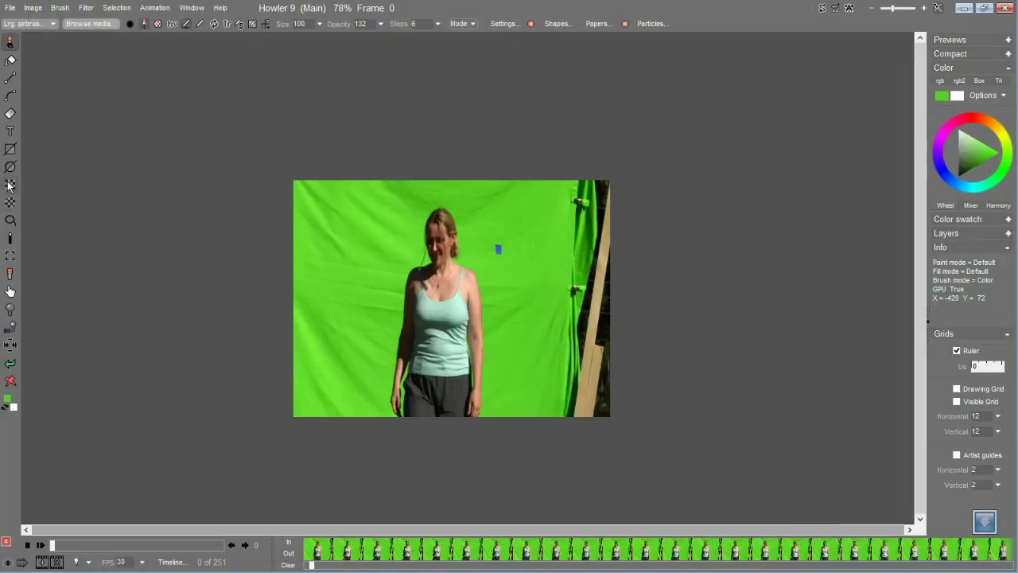
pyautogui.click(10, 157)
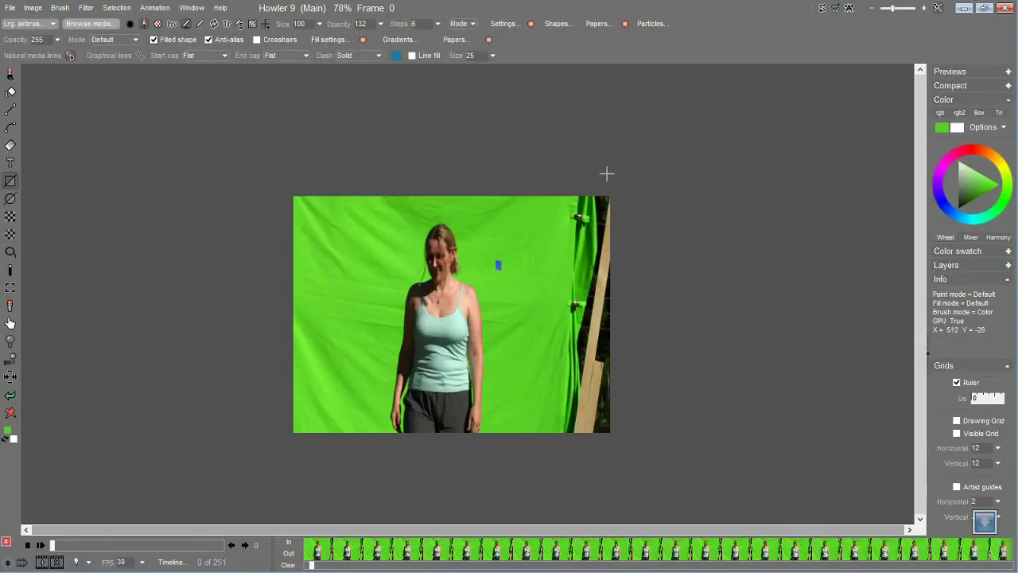
pyautogui.moveTo(564, 184); pyautogui.dragTo(660, 443)
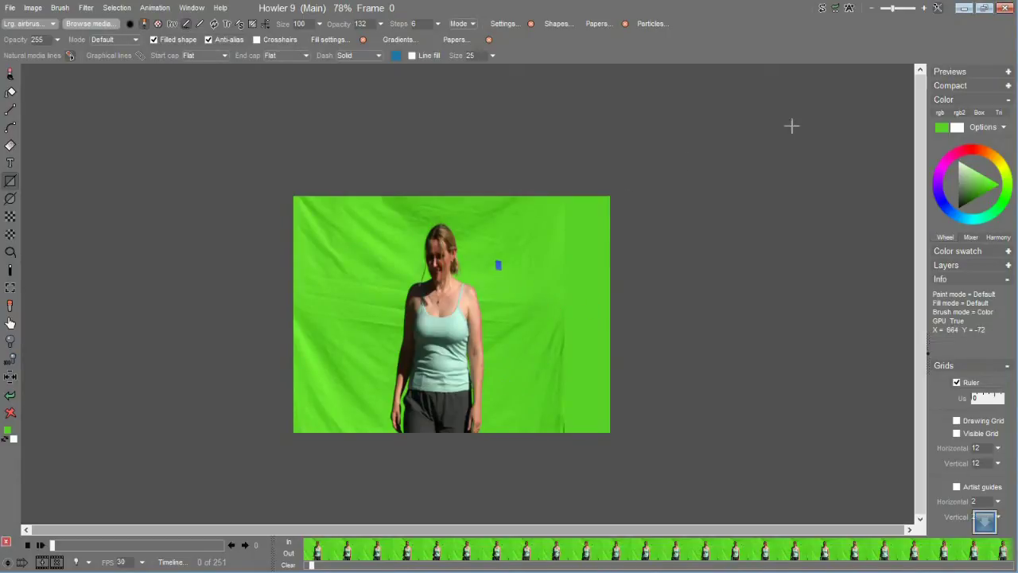
pyautogui.scroll(3, 763, 116)
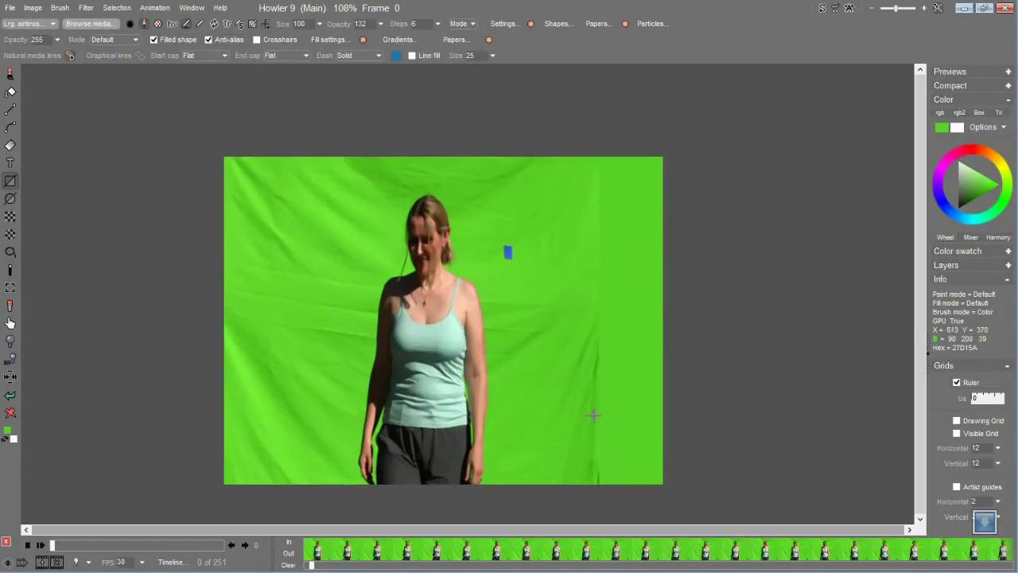
pyautogui.hotkey('alt', 'Tab')
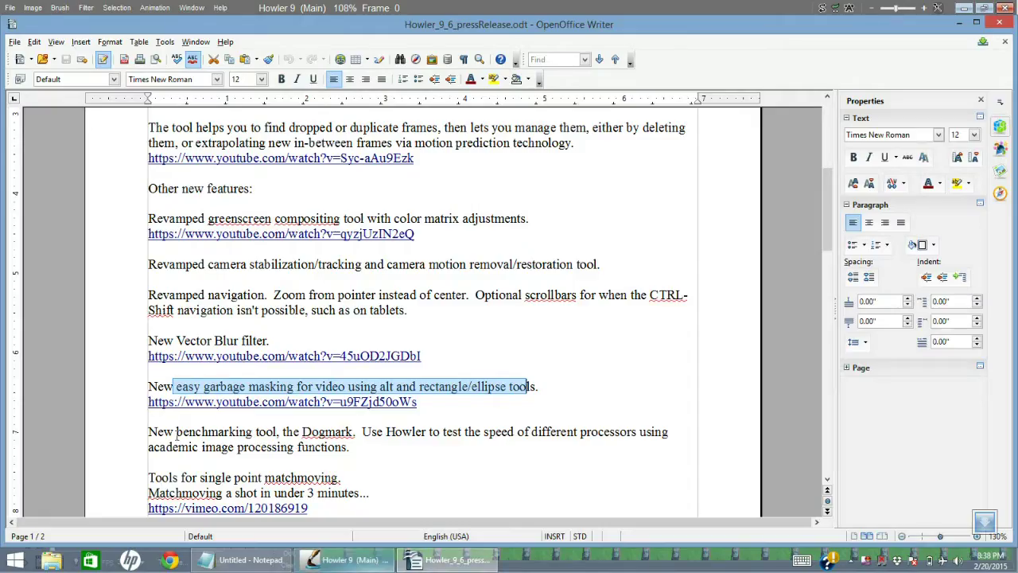
pyautogui.moveTo(176, 432); pyautogui.dragTo(367, 445)
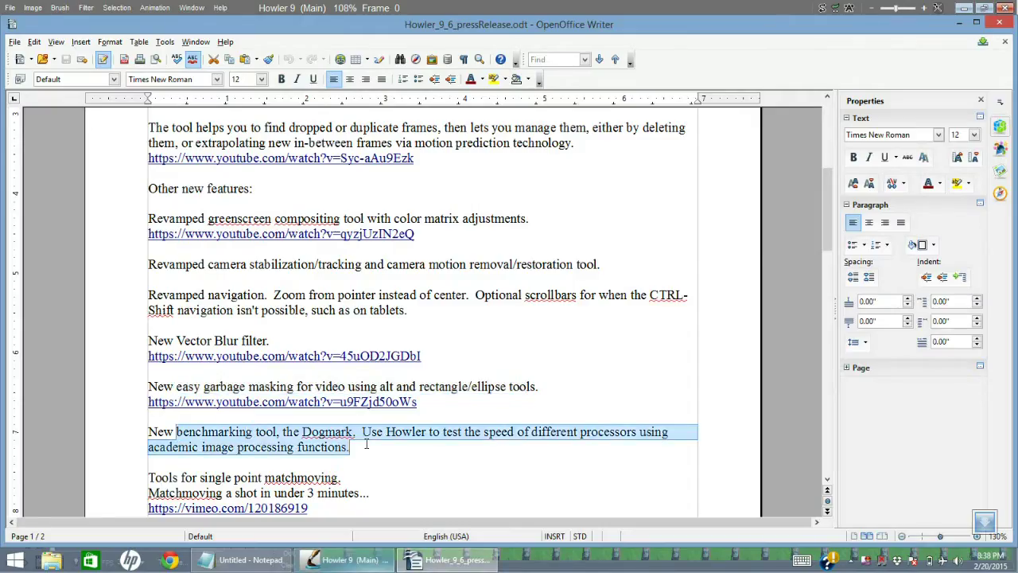
pyautogui.click(645, 8)
pyautogui.click(195, 9)
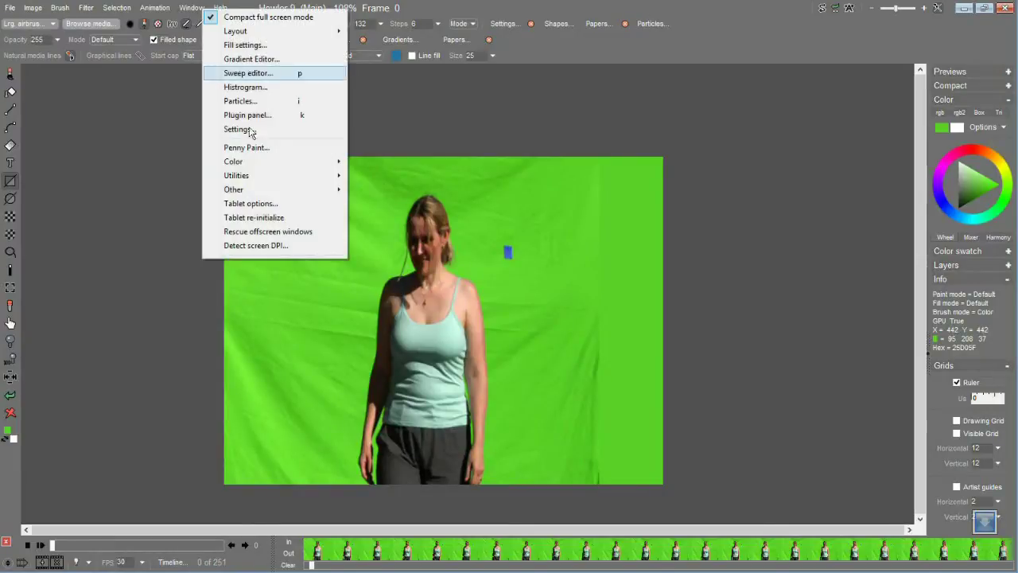
pyautogui.click(256, 130)
pyautogui.click(397, 142)
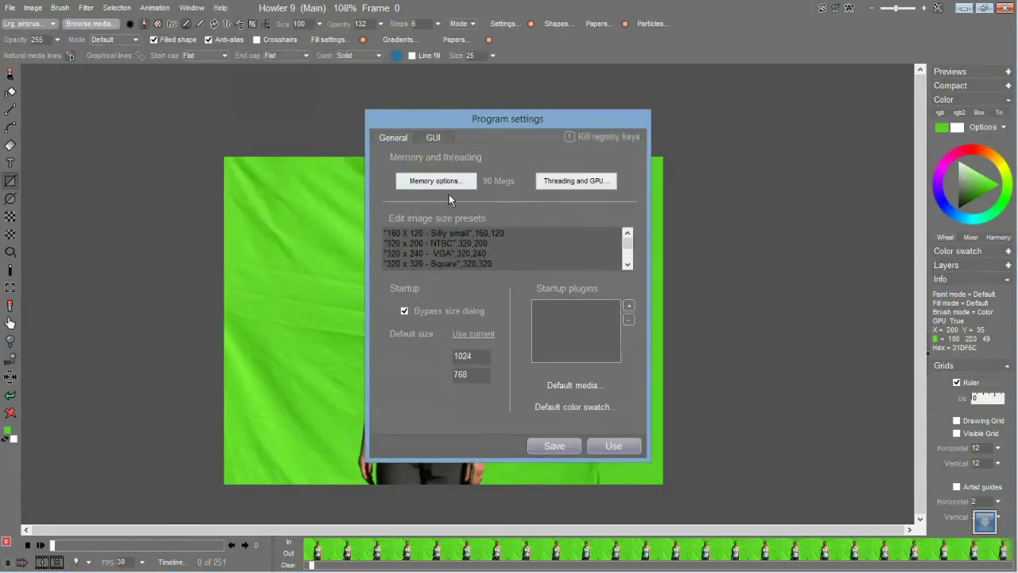
pyautogui.click(572, 180)
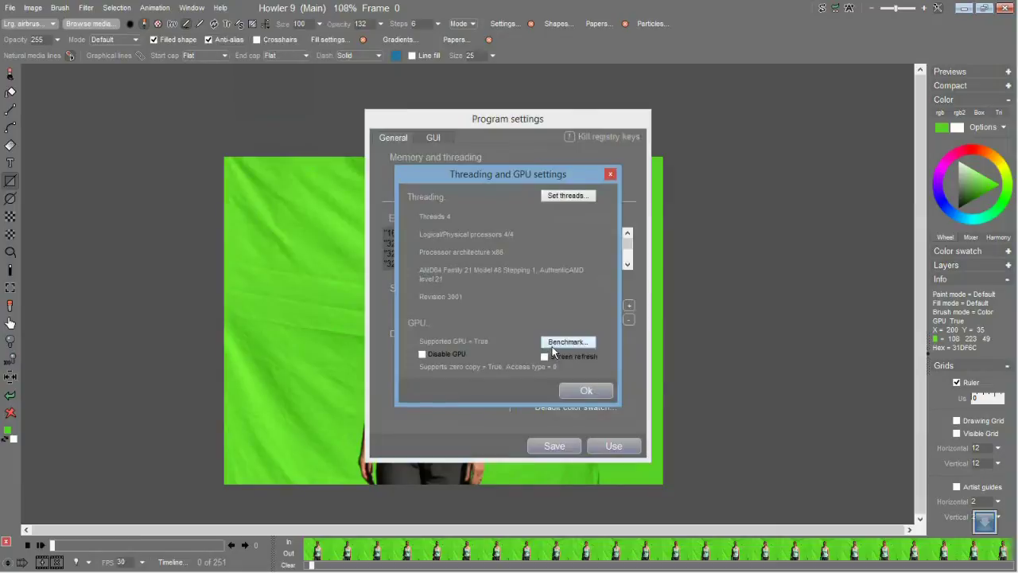
pyautogui.click(589, 390)
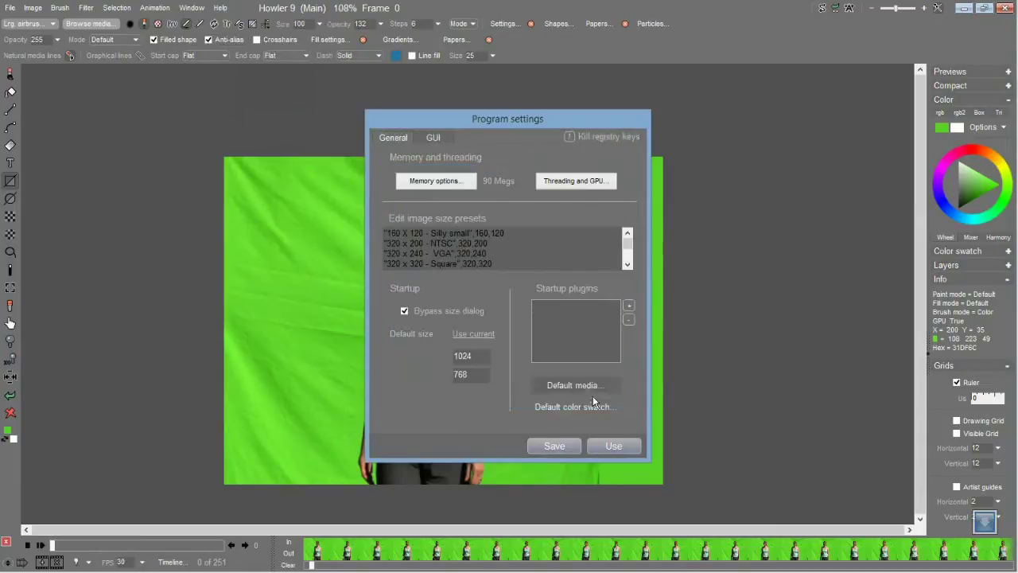
pyautogui.click(624, 444)
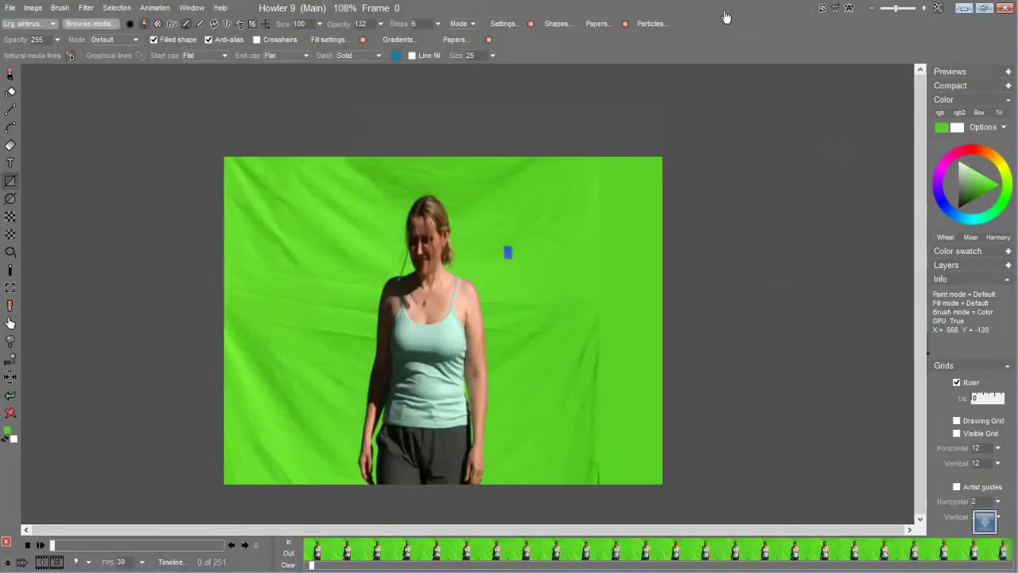
pyautogui.doubleClick(728, 9)
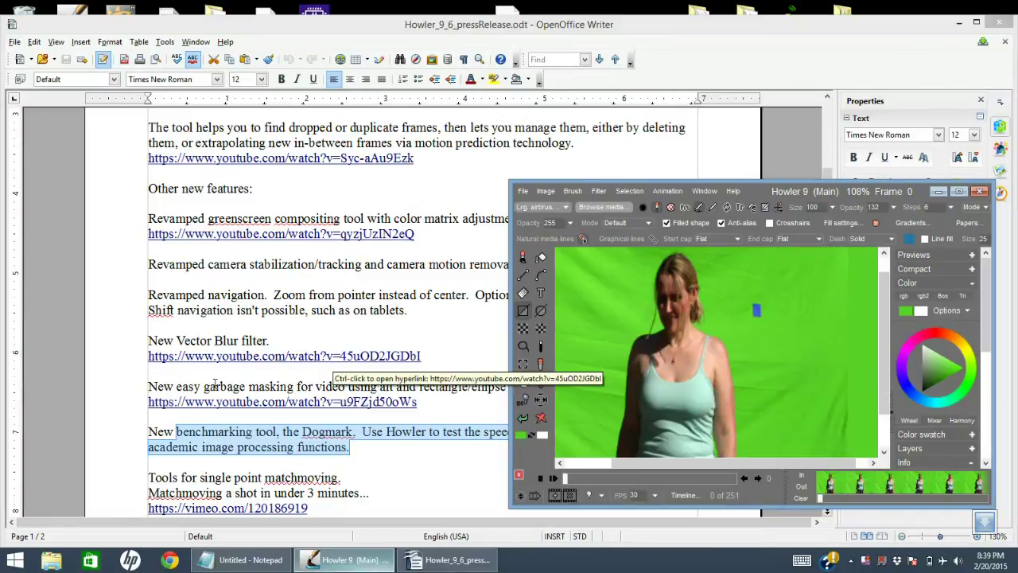
# Select the 'Tools for single point matchmoving' line in the press release, then minimize Writer
pyautogui.moveTo(194, 388); pyautogui.dragTo(299, 404)
pyautogui.scroll(-2, 238, 409)
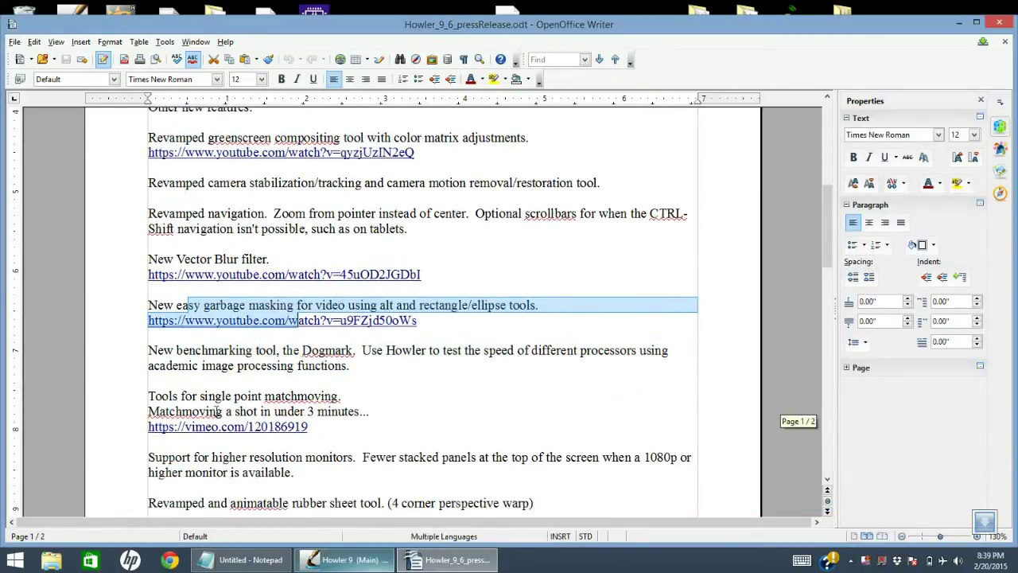
pyautogui.moveTo(169, 395); pyautogui.dragTo(344, 404)
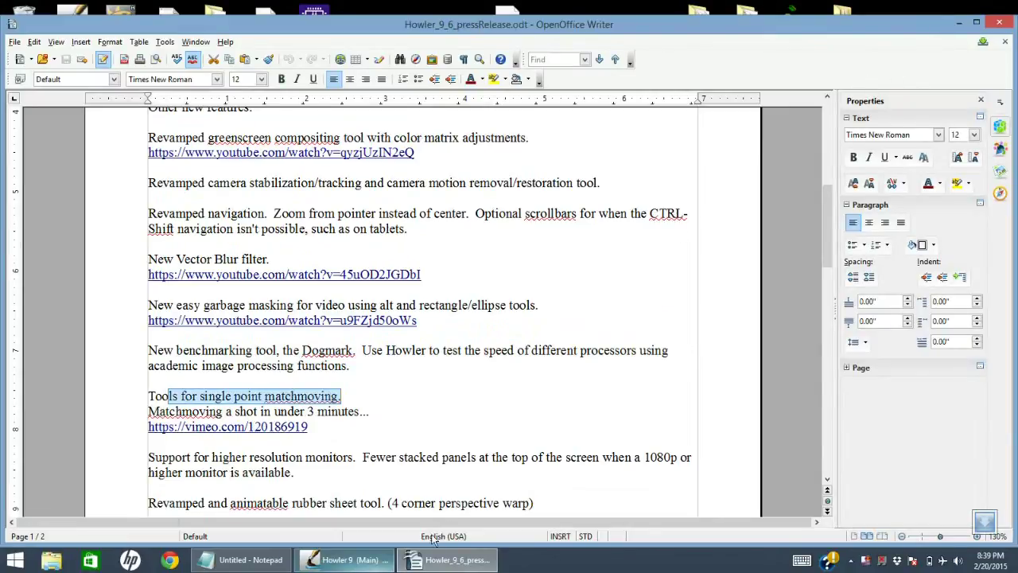
pyautogui.click(445, 559)
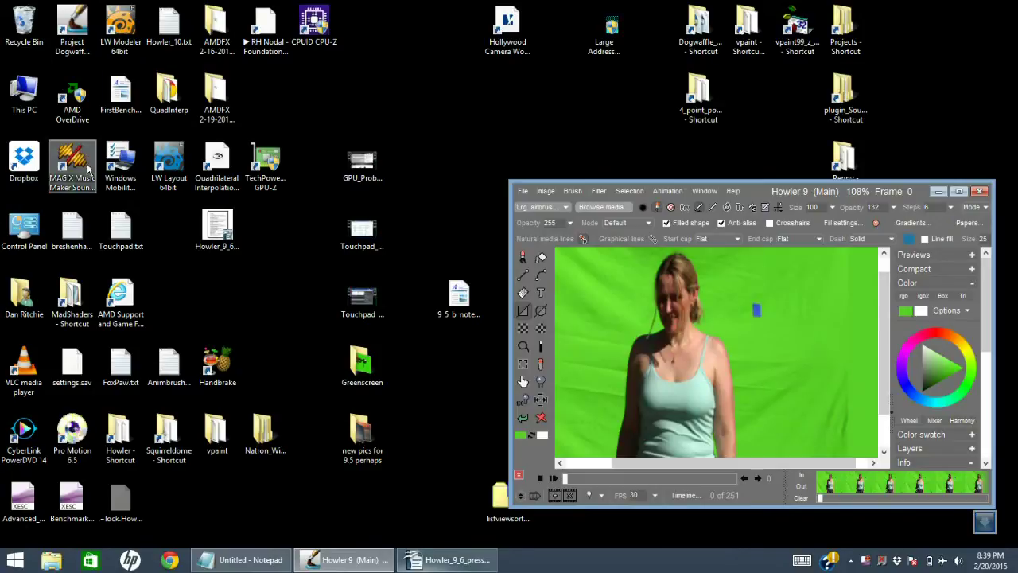
# Open the BetaList folder inside Dropbox and close the extra Dropbox window
pyautogui.click(32, 166)
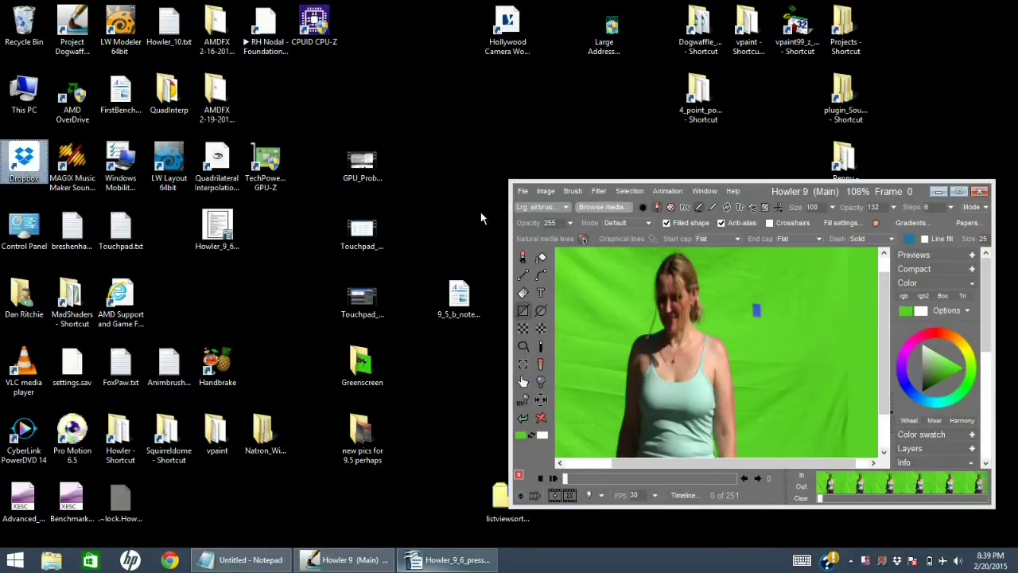
pyautogui.doubleClick(29, 164)
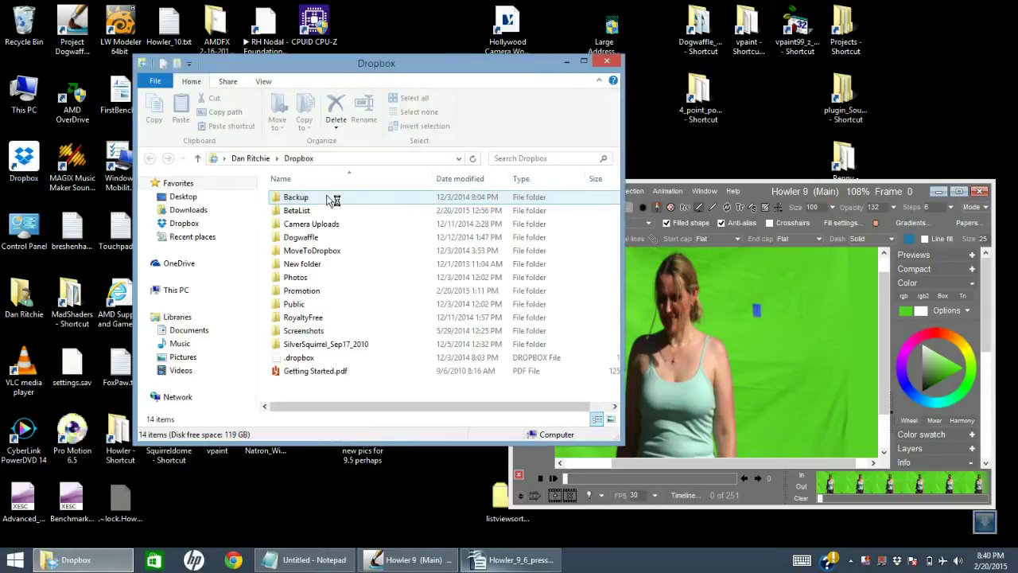
pyautogui.click(320, 210)
pyautogui.doubleClick(320, 210)
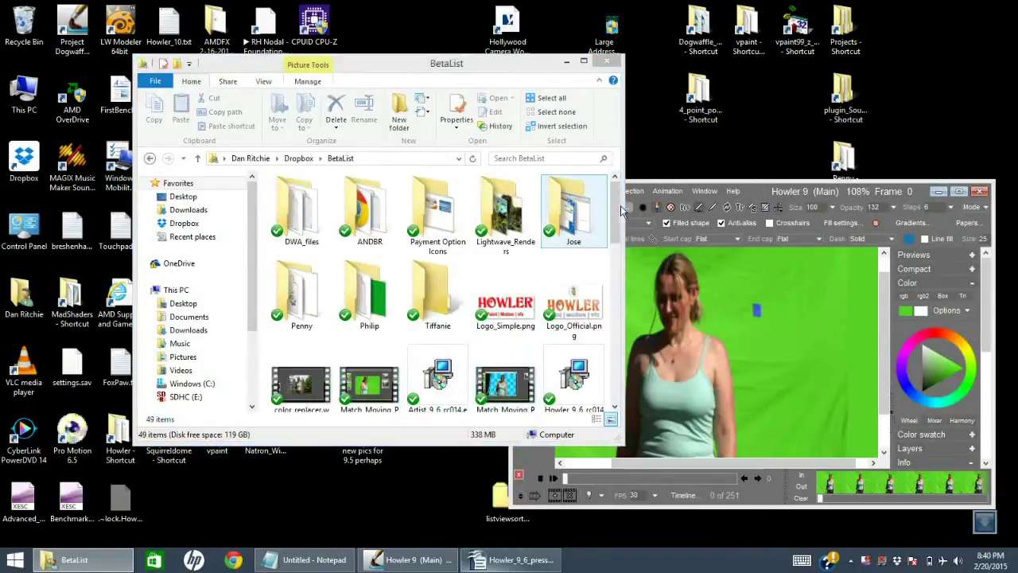
pyautogui.scroll(-1, 534, 290)
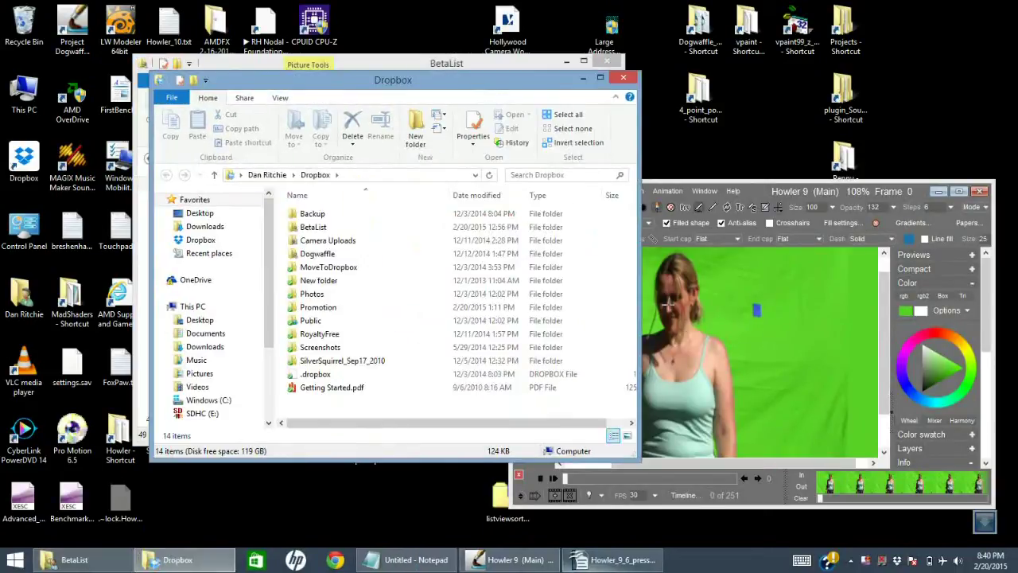
pyautogui.click(628, 78)
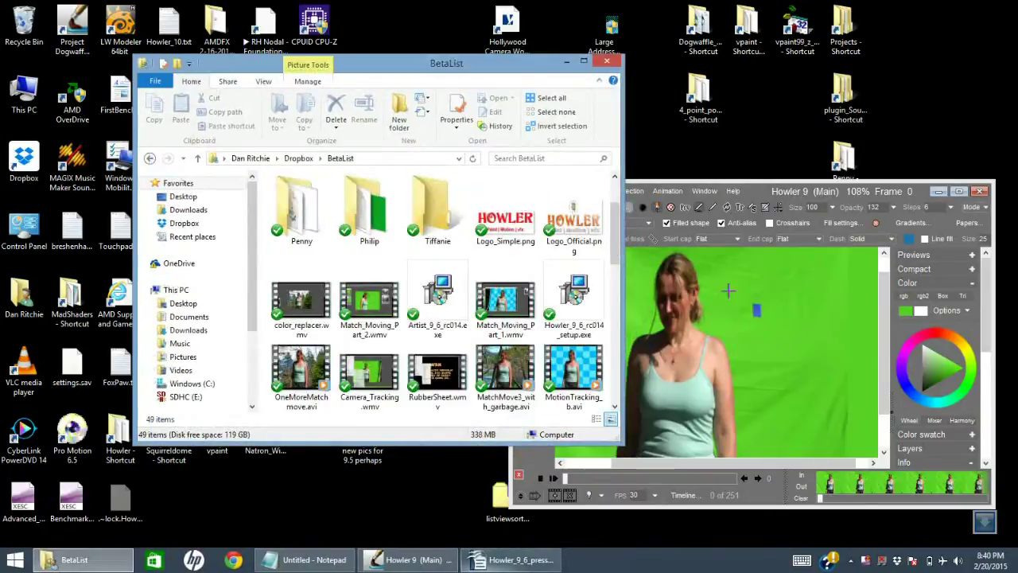
# Preview OneMoreMatchmove.avi, then close the player and return to Howler 9
pyautogui.click(322, 365)
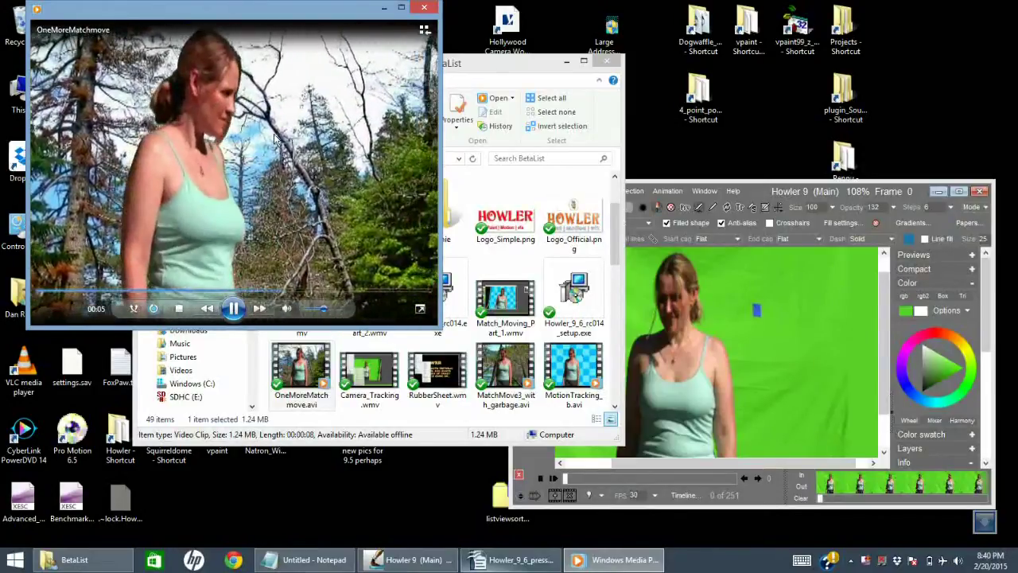
pyautogui.click(424, 7)
pyautogui.click(720, 186)
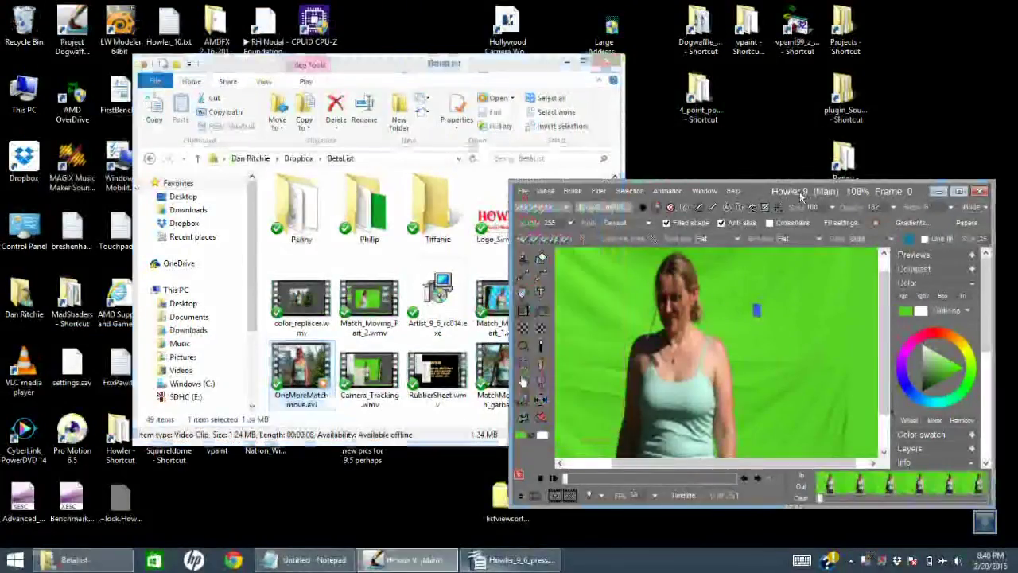
pyautogui.doubleClick(720, 186)
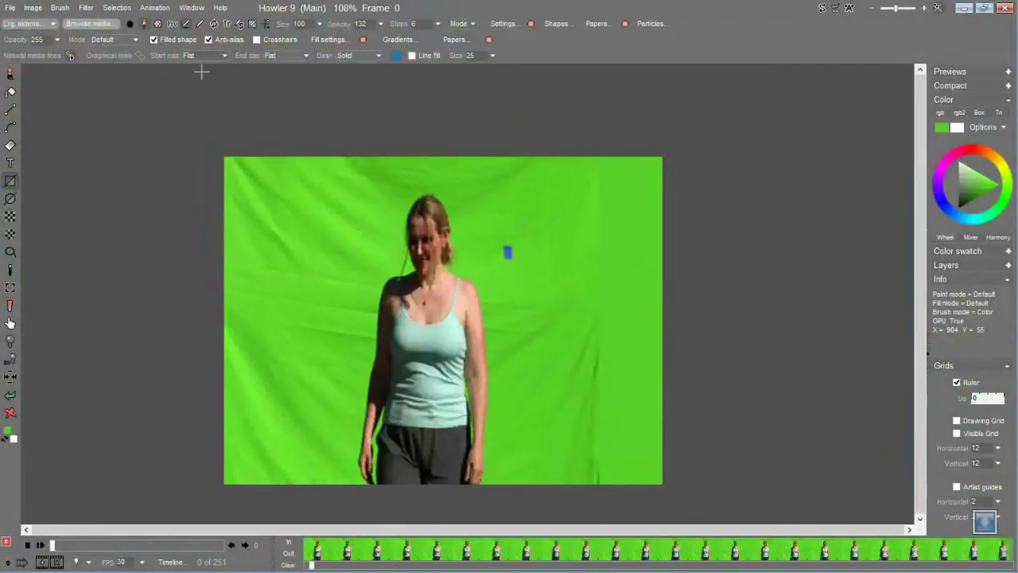
pyautogui.click(155, 8)
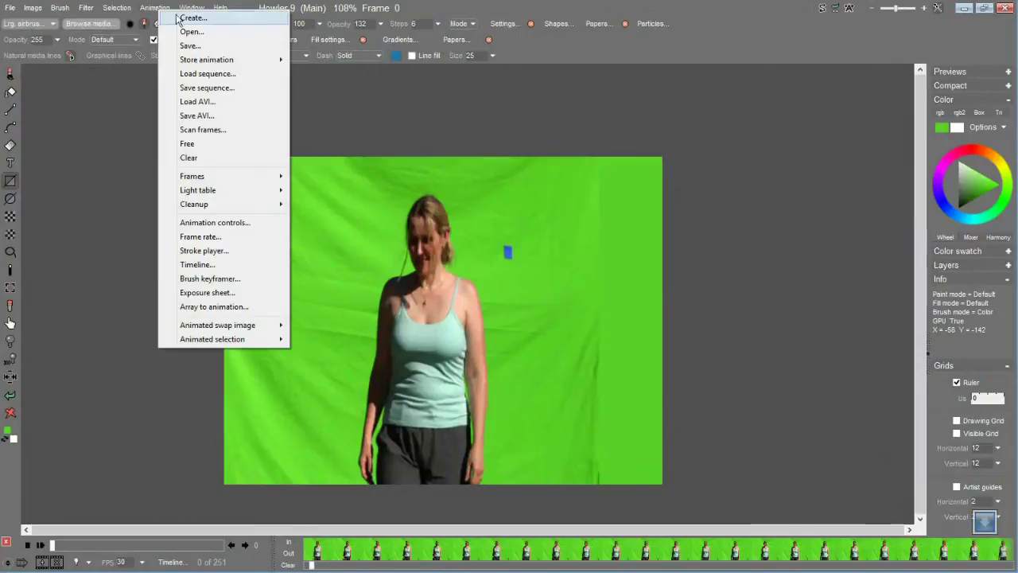
pyautogui.click(216, 279)
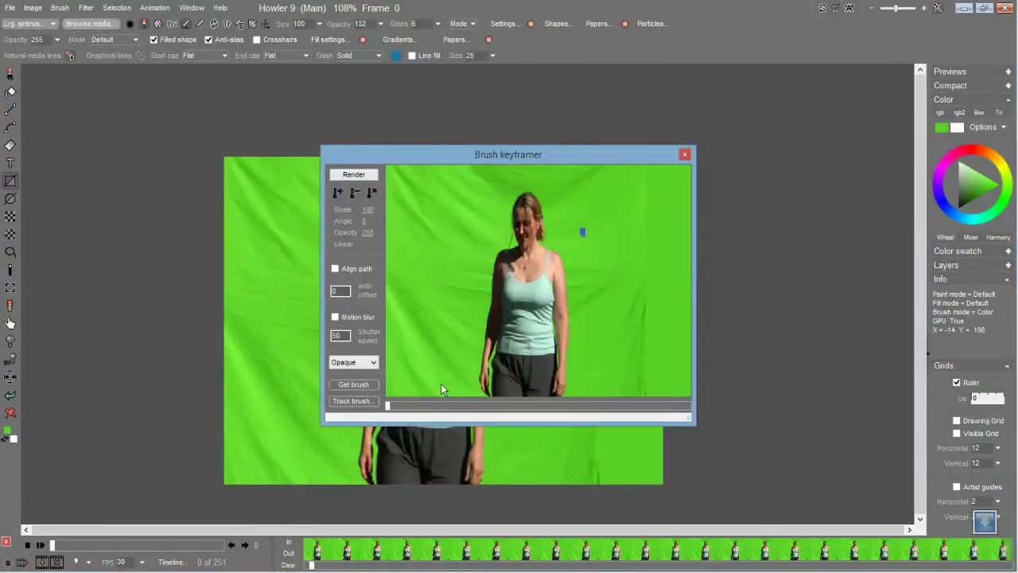
pyautogui.click(363, 406)
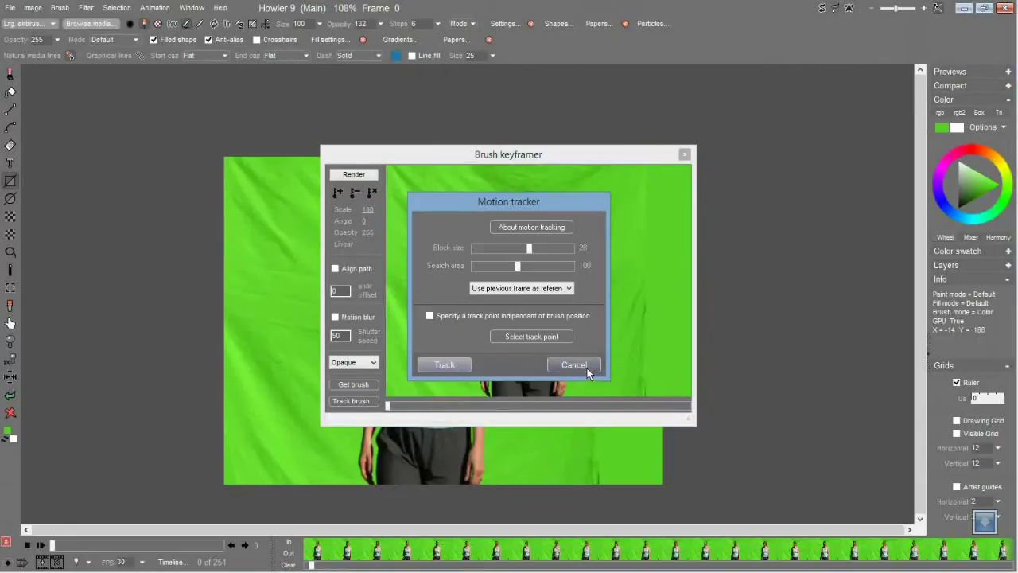
pyautogui.click(573, 365)
pyautogui.click(685, 155)
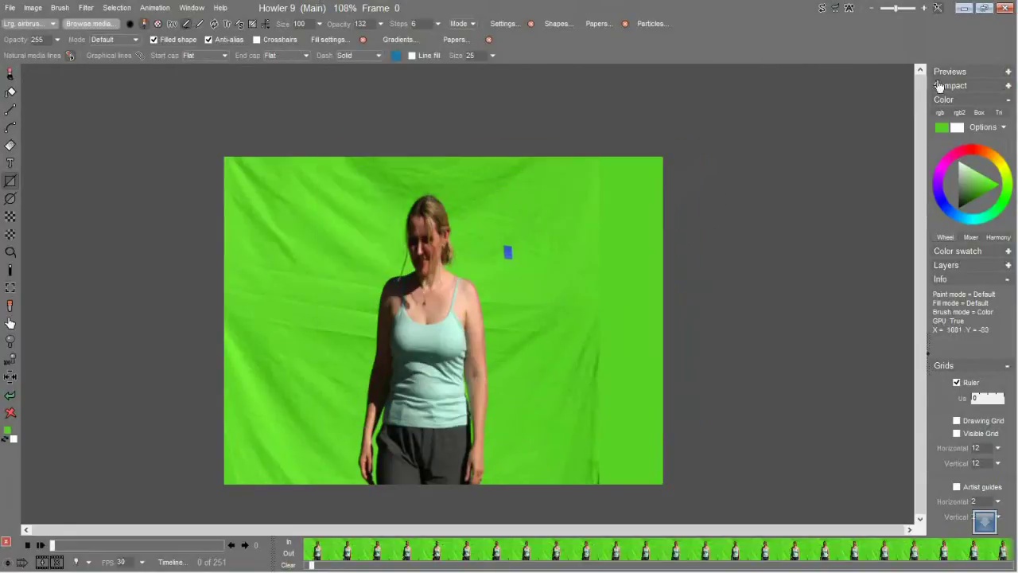
pyautogui.click(984, 8)
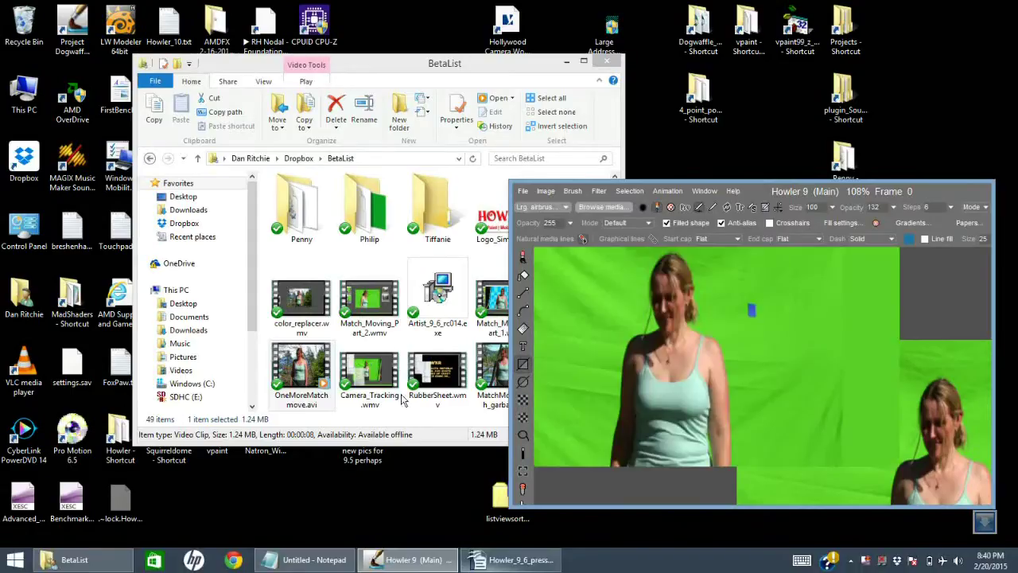
pyautogui.click(395, 421)
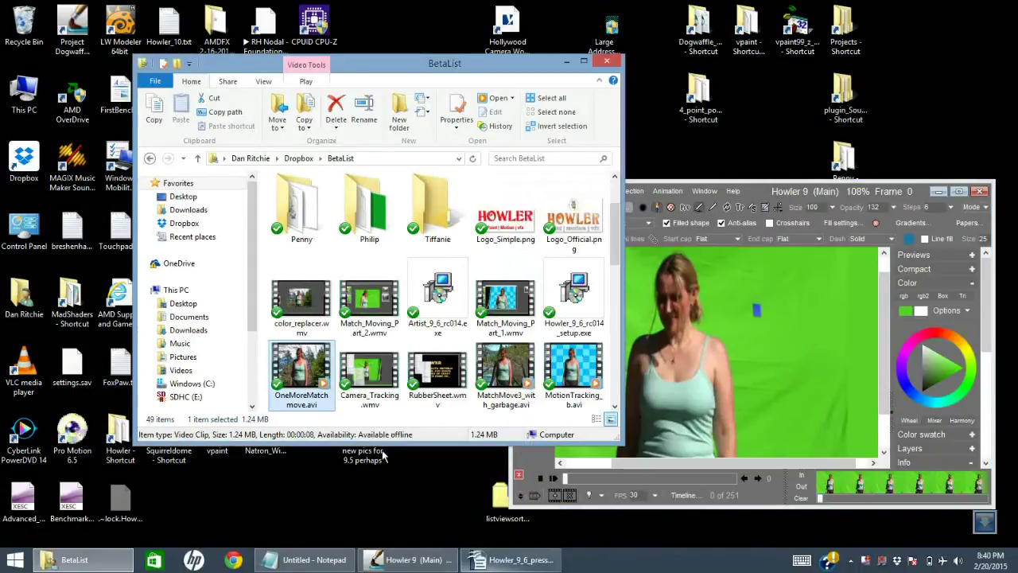
pyautogui.click(488, 559)
# Select the higher-resolution monitors paragraph in the press release
pyautogui.click(309, 476)
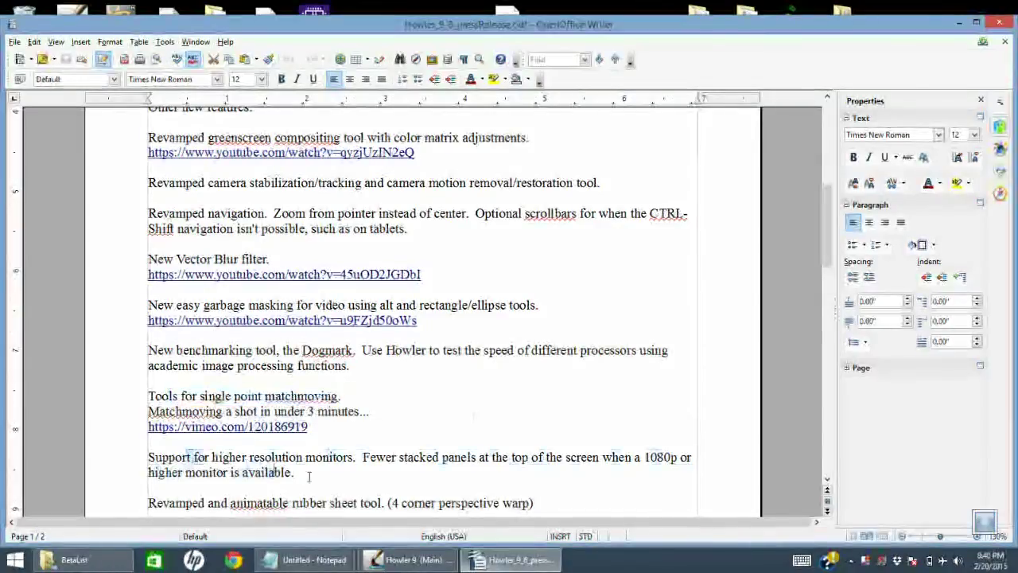
pyautogui.tripleClick(309, 475)
pyautogui.scroll(-2, 374, 470)
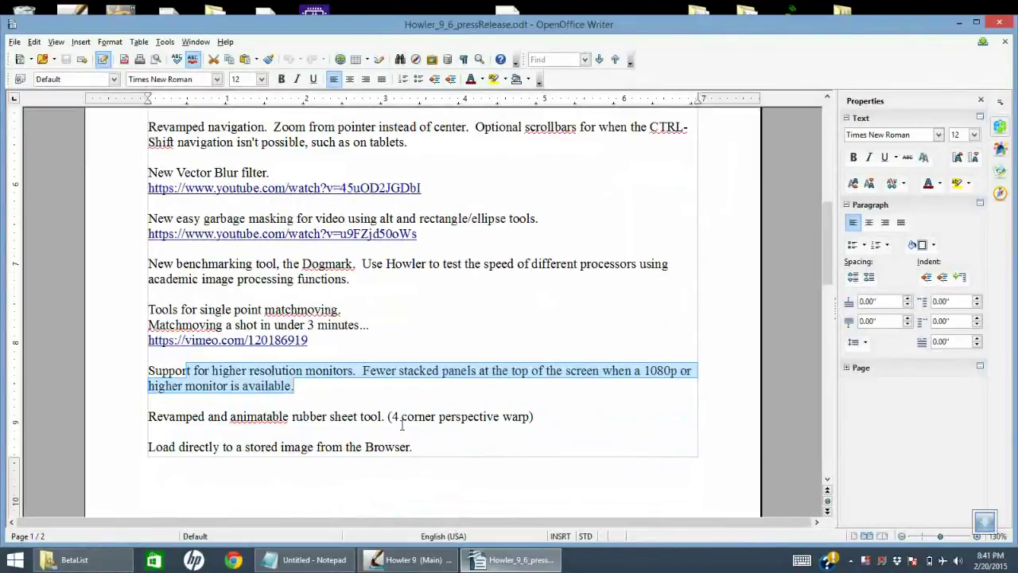
pyautogui.scroll(-2, 310, 382)
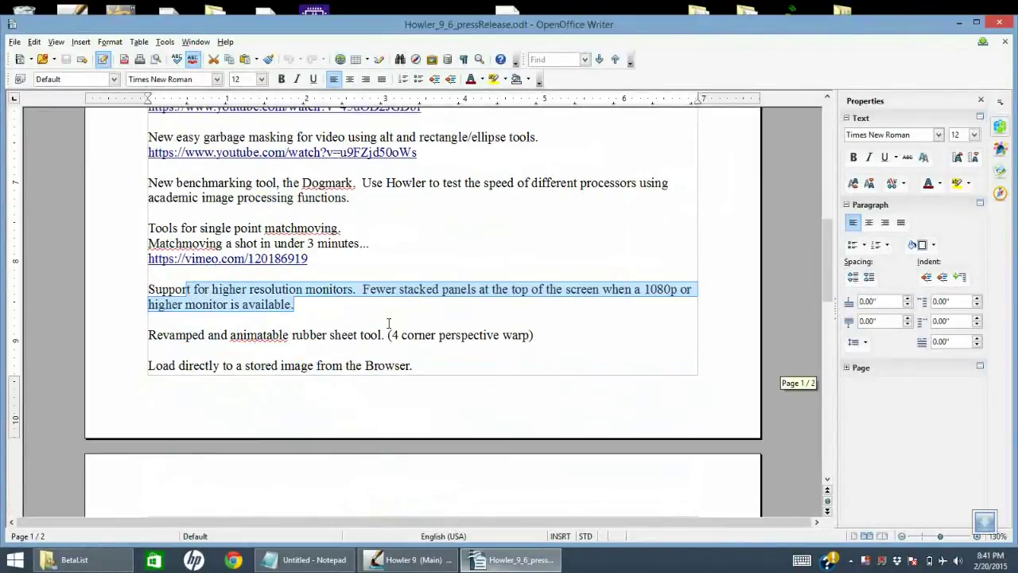
# Maximize the Howler 9 window, then restore it to a smaller window
pyautogui.click(410, 559)
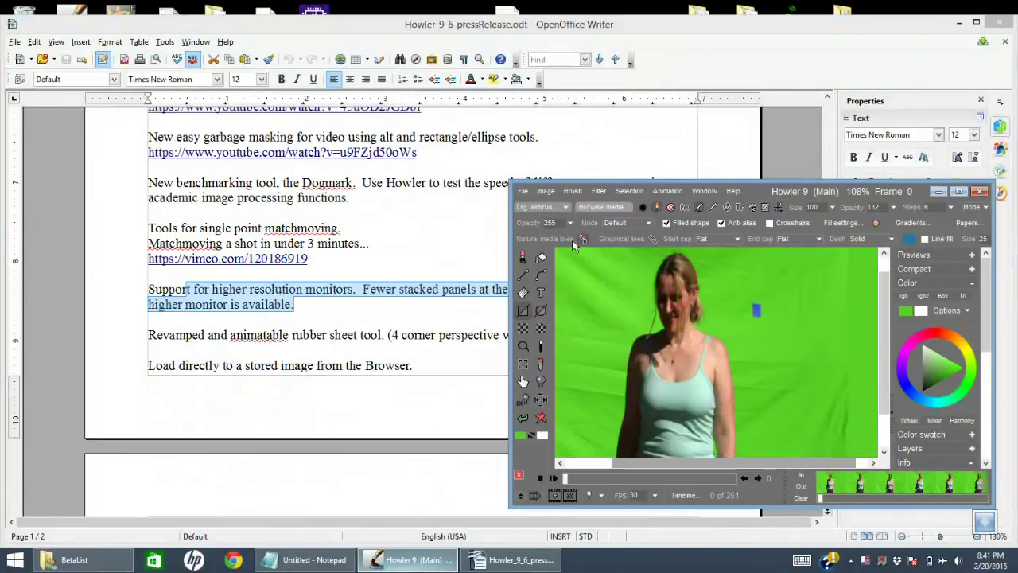
pyautogui.doubleClick(758, 197)
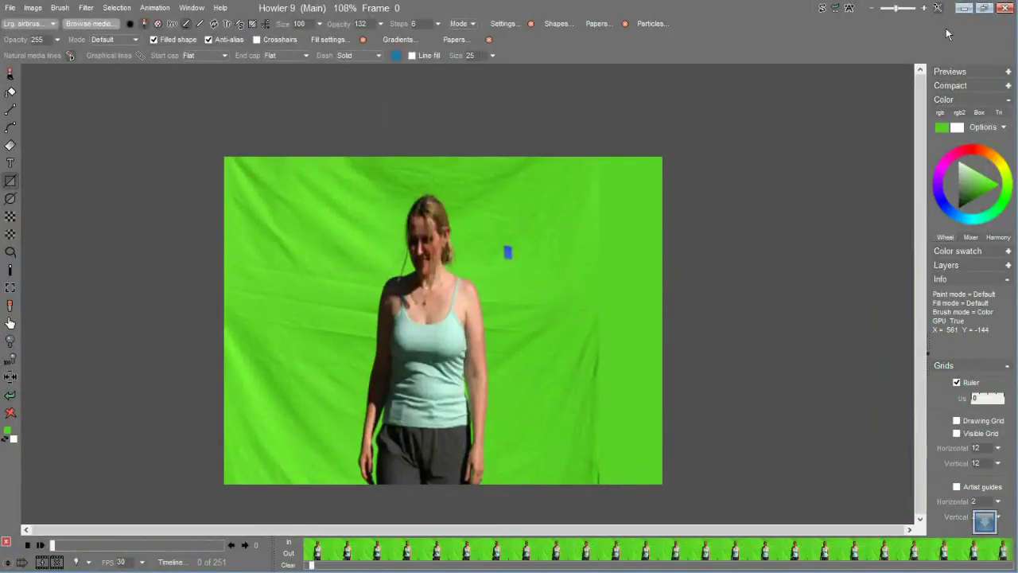
pyautogui.click(984, 8)
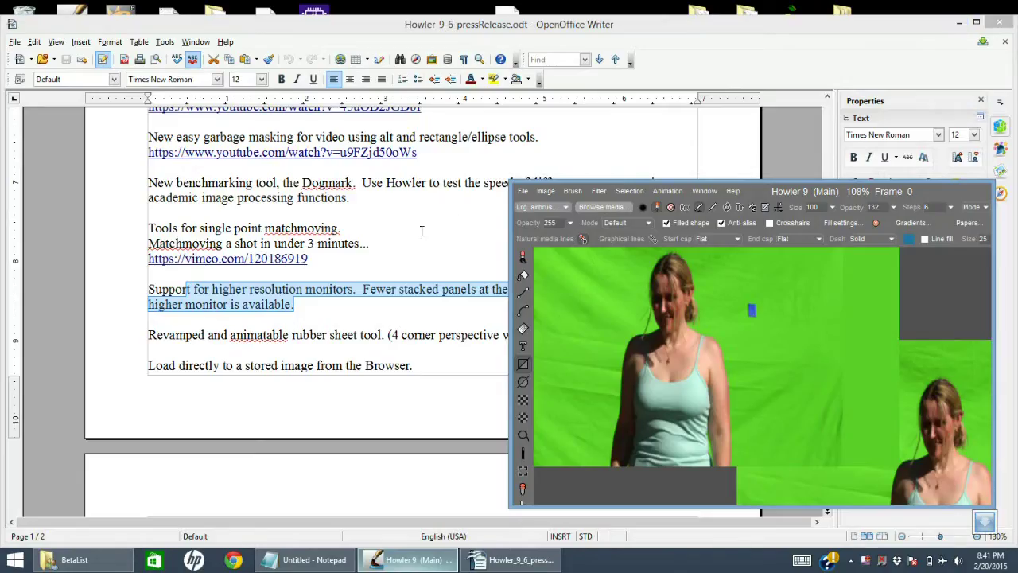
# Select the rubber sheet tool line in the press release and return to Howler 9
pyautogui.click(379, 311)
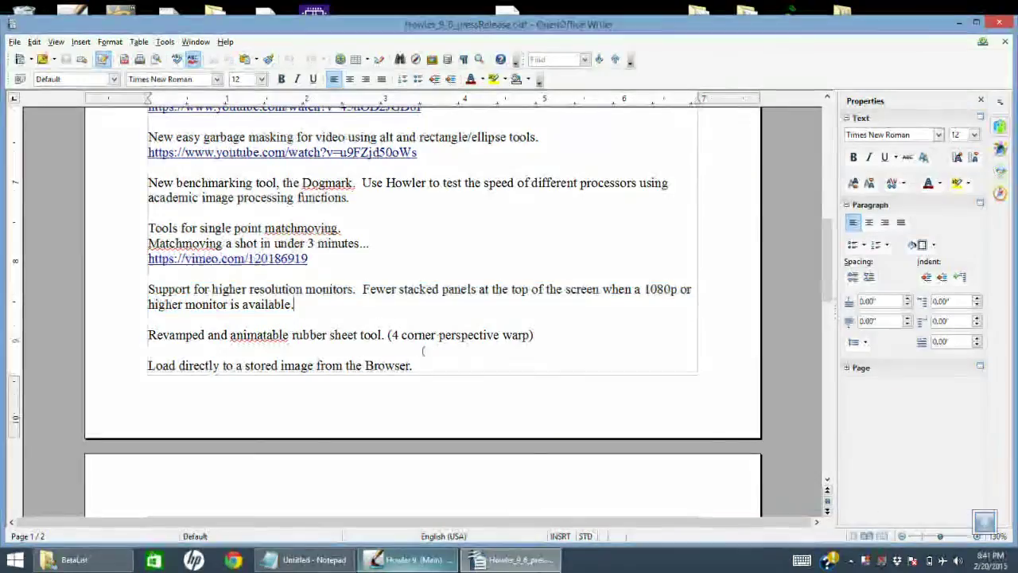
pyautogui.moveTo(566, 334); pyautogui.dragTo(502, 335)
pyautogui.moveTo(316, 335); pyautogui.dragTo(157, 335)
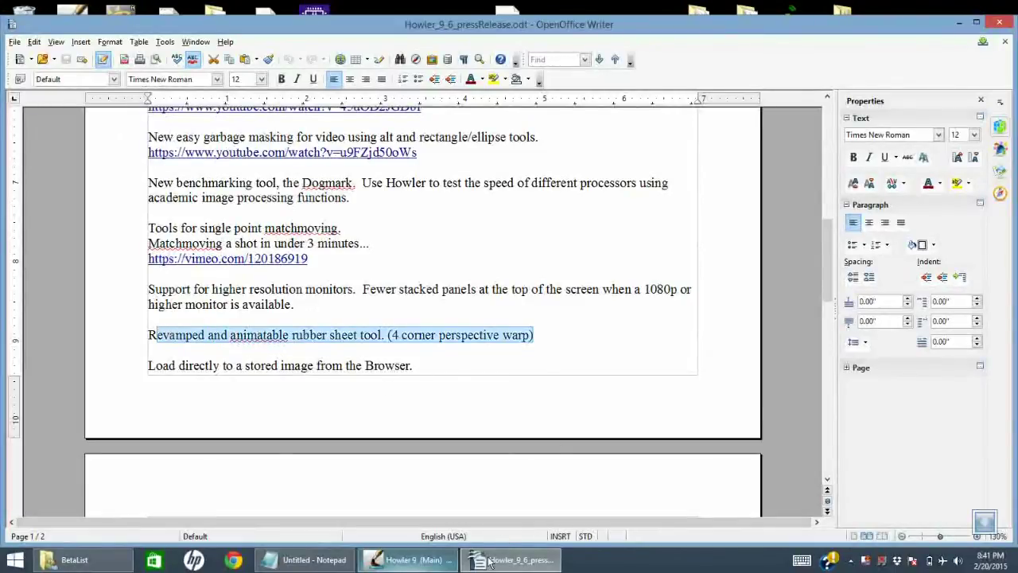
pyautogui.click(420, 561)
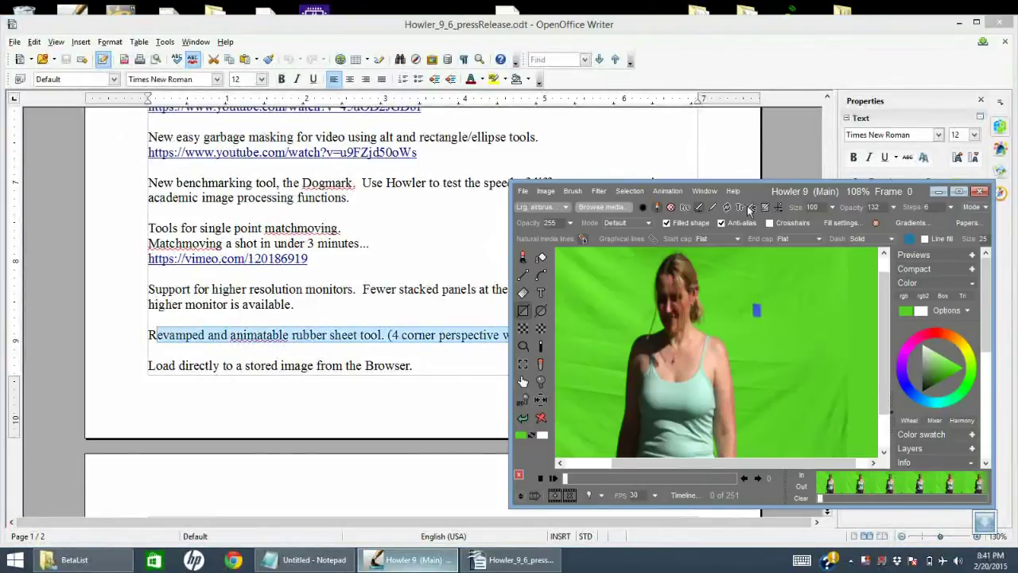
# Open the Rubber sheet filter and pull all four corners inward into a perspective warp
pyautogui.doubleClick(775, 199)
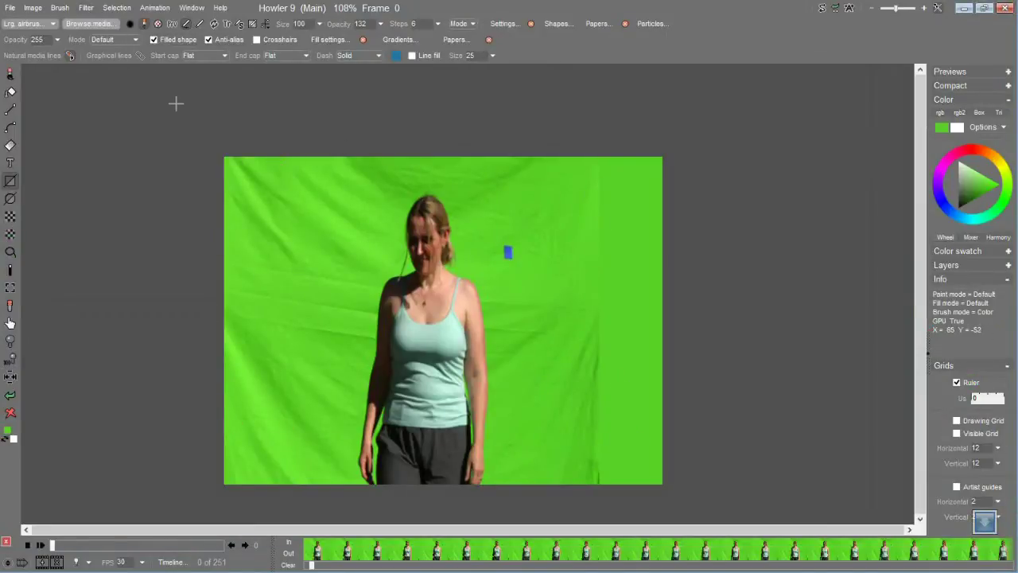
pyautogui.click(85, 8)
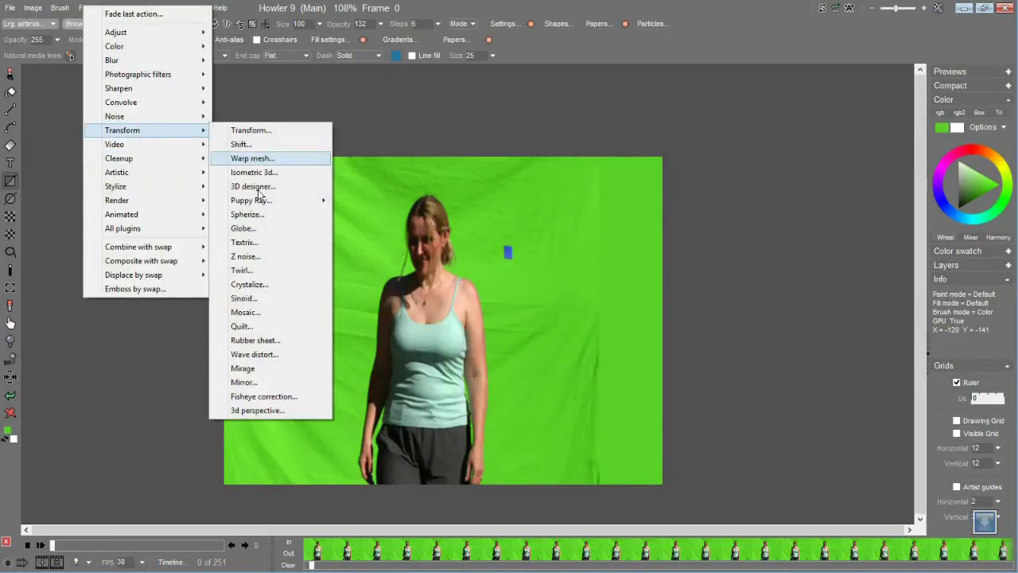
pyautogui.moveTo(182, 151)
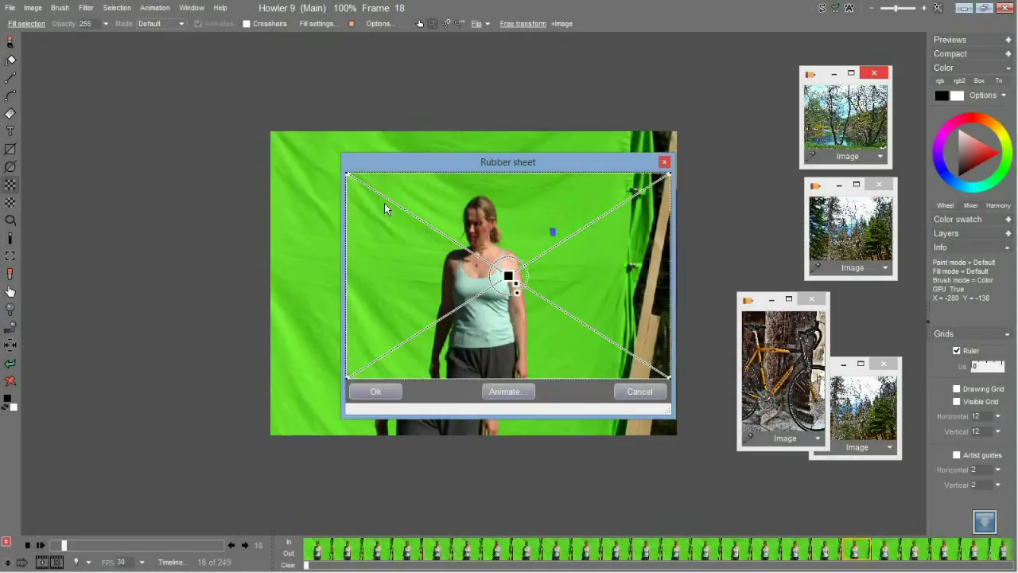
pyautogui.moveTo(348, 177); pyautogui.dragTo(428, 206)
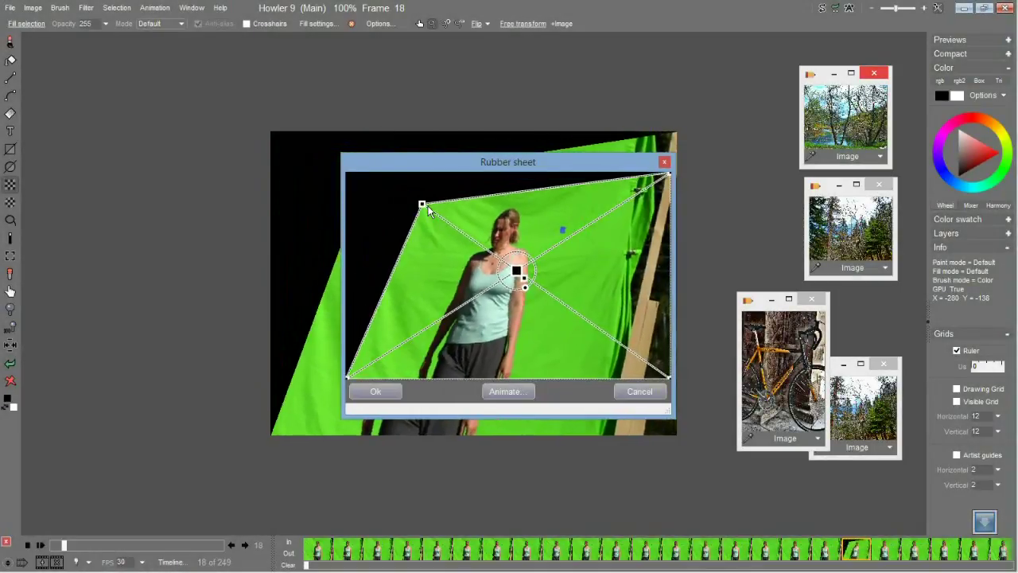
pyautogui.moveTo(662, 180); pyautogui.dragTo(566, 209)
pyautogui.moveTo(358, 374); pyautogui.dragTo(417, 346)
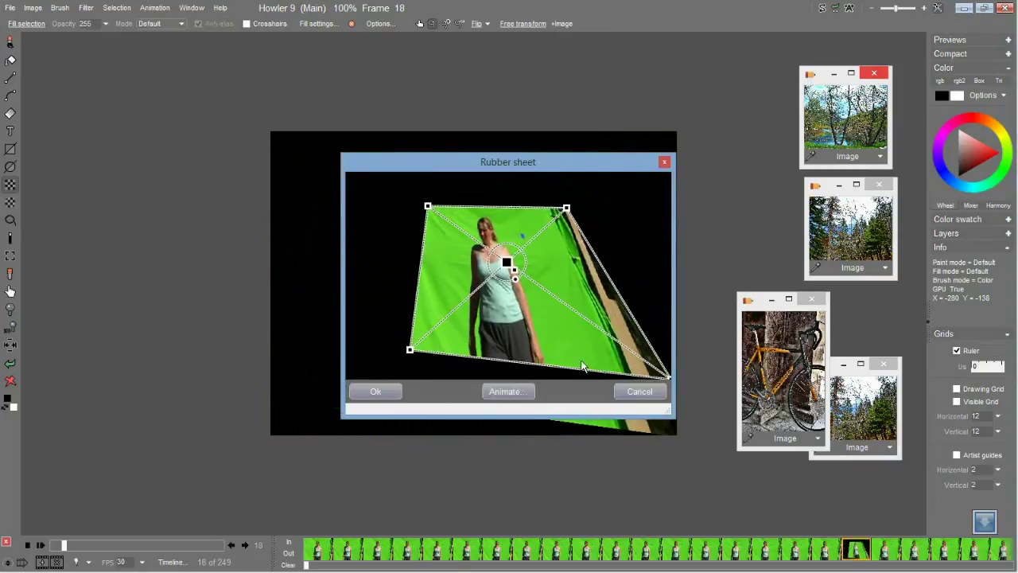
pyautogui.moveTo(670, 374); pyautogui.dragTo(651, 328)
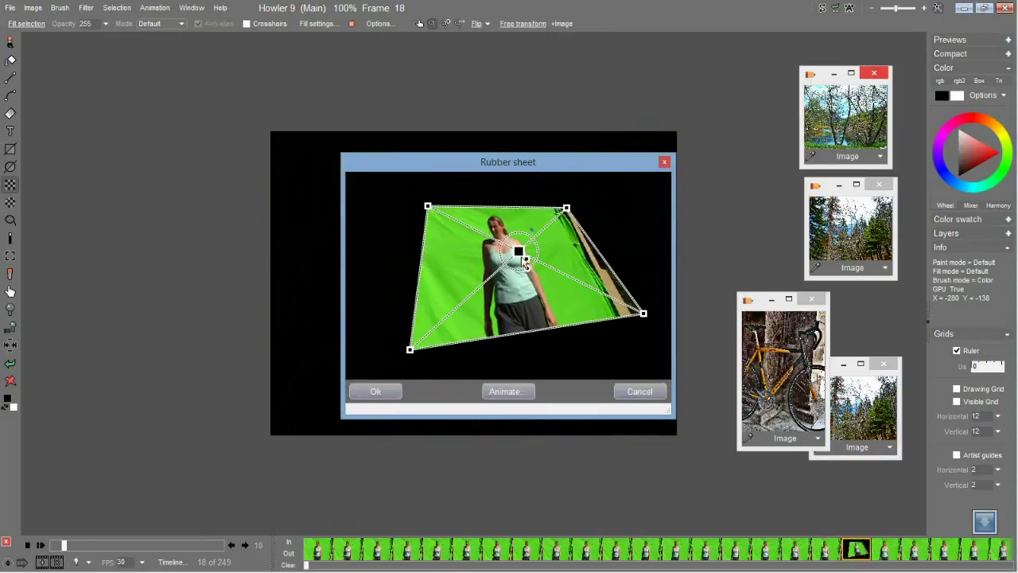
# Reposition the warped preview, animate the warp across the clip, then cancel it
pyautogui.moveTo(523, 263); pyautogui.dragTo(544, 232)
pyautogui.moveTo(533, 171); pyautogui.dragTo(633, 138)
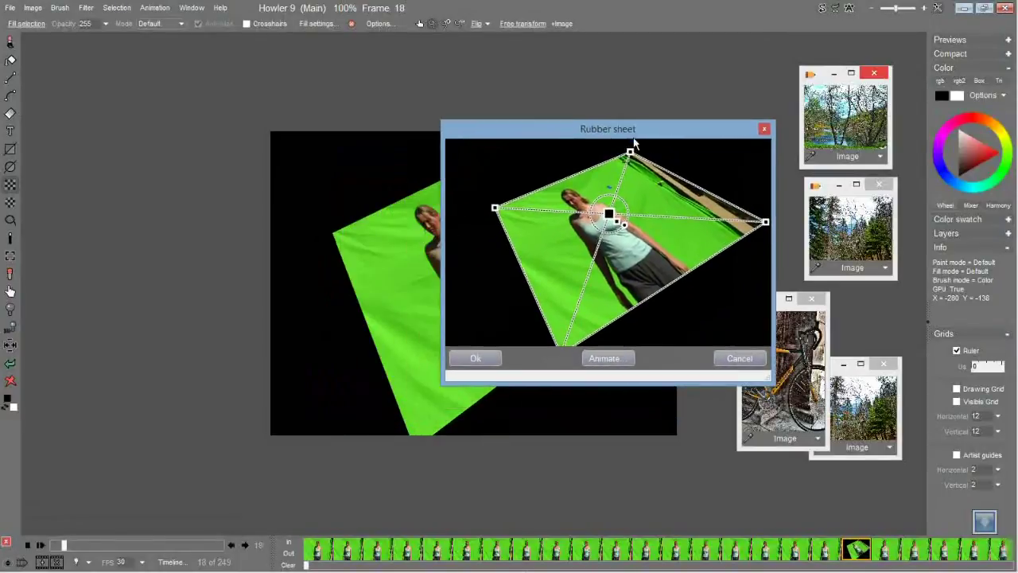
pyautogui.click(625, 359)
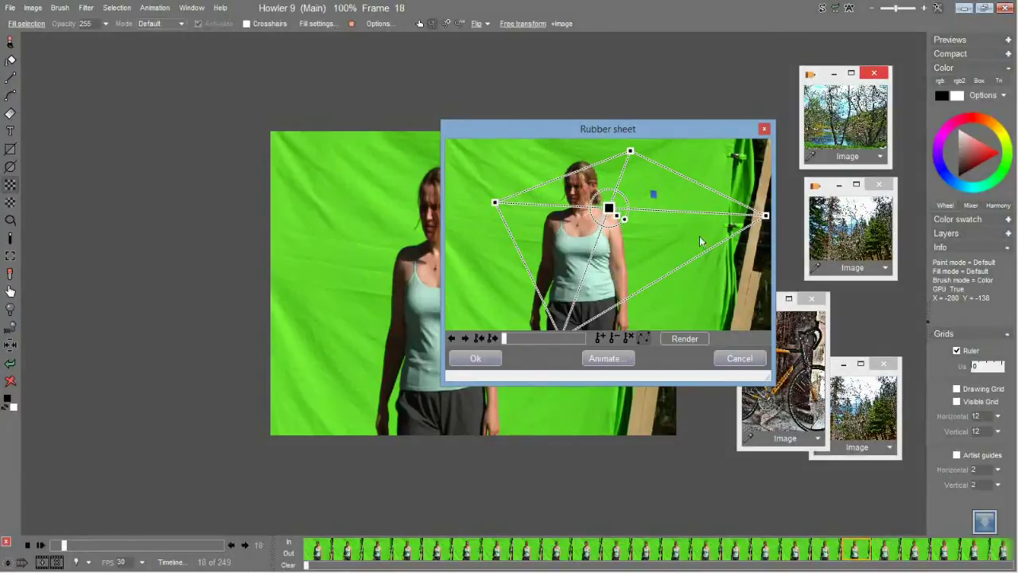
pyautogui.click(738, 358)
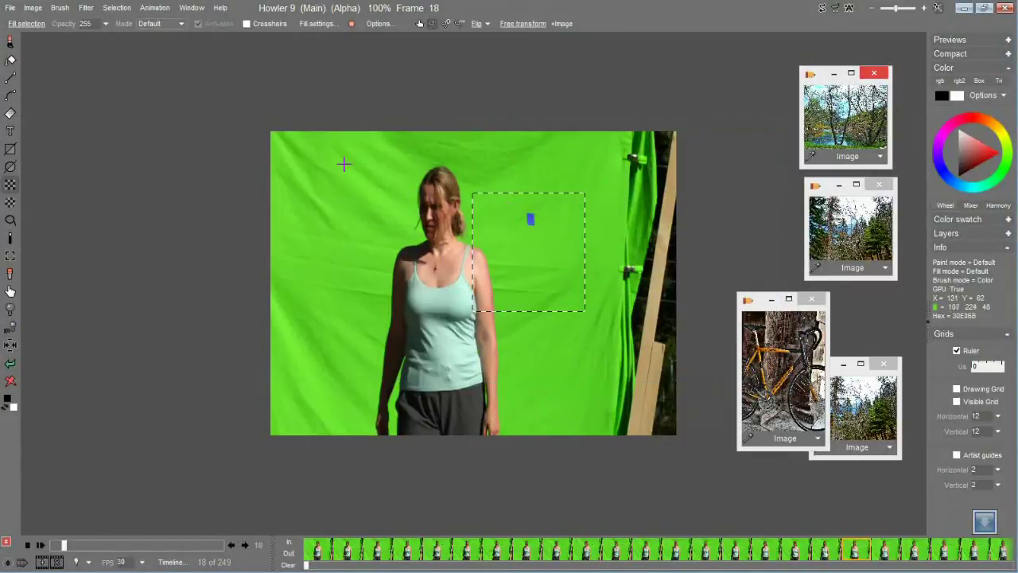
# Open the File > Browse image browser and mark the press release's Browser stored-images line
pyautogui.click(11, 8)
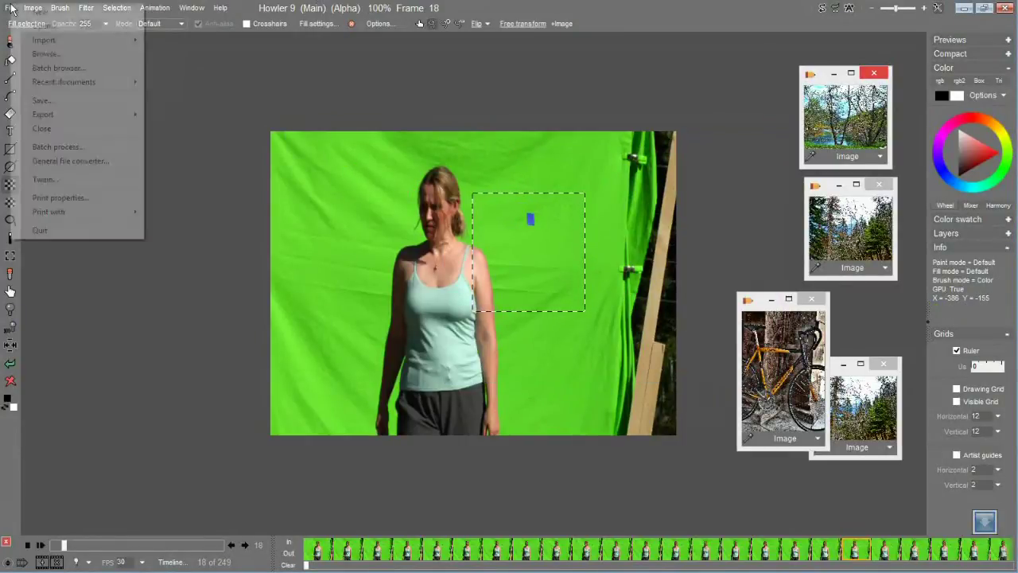
pyautogui.click(46, 54)
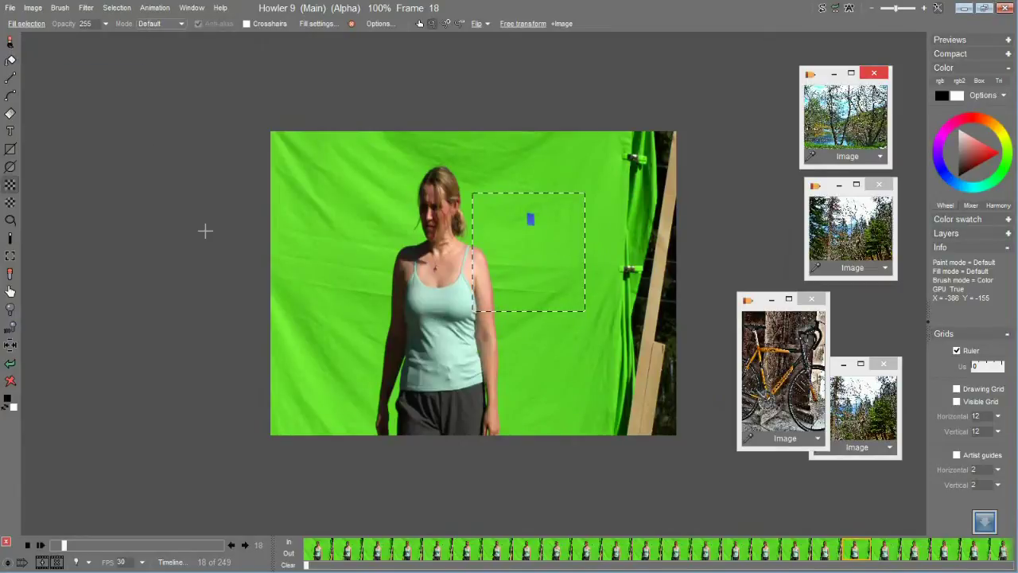
pyautogui.hotkey('alt', 'Tab')
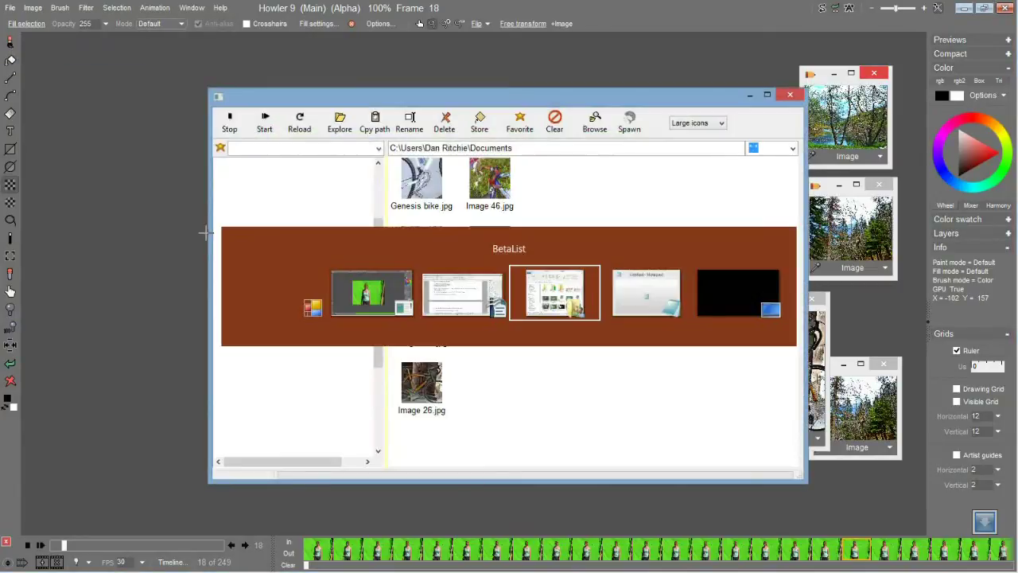
pyautogui.press('Tab')
pyautogui.press('Tab')
pyautogui.press('Tab')
pyautogui.hotkey('alt', 'Tab')
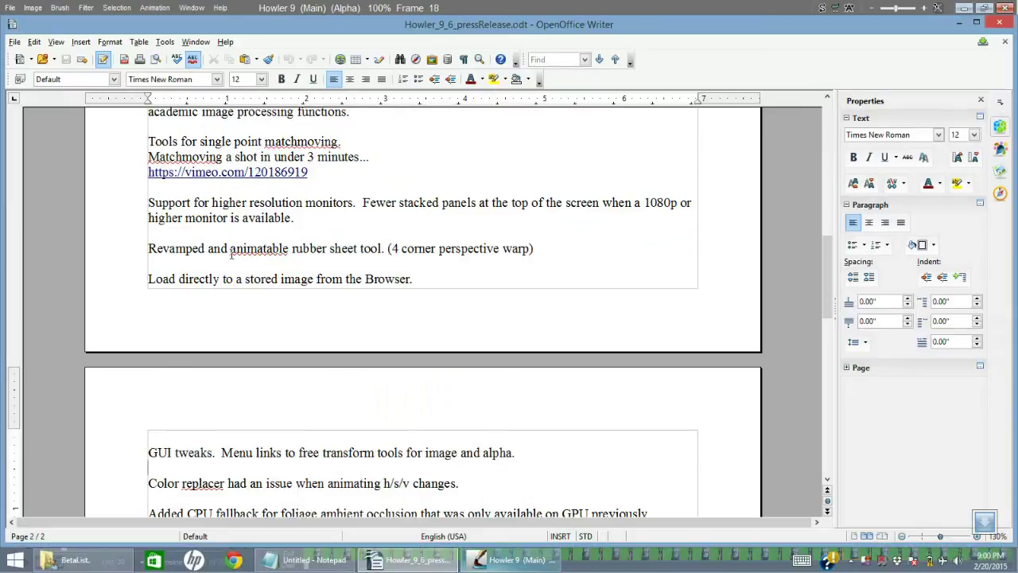
pyautogui.moveTo(162, 278); pyautogui.dragTo(395, 278)
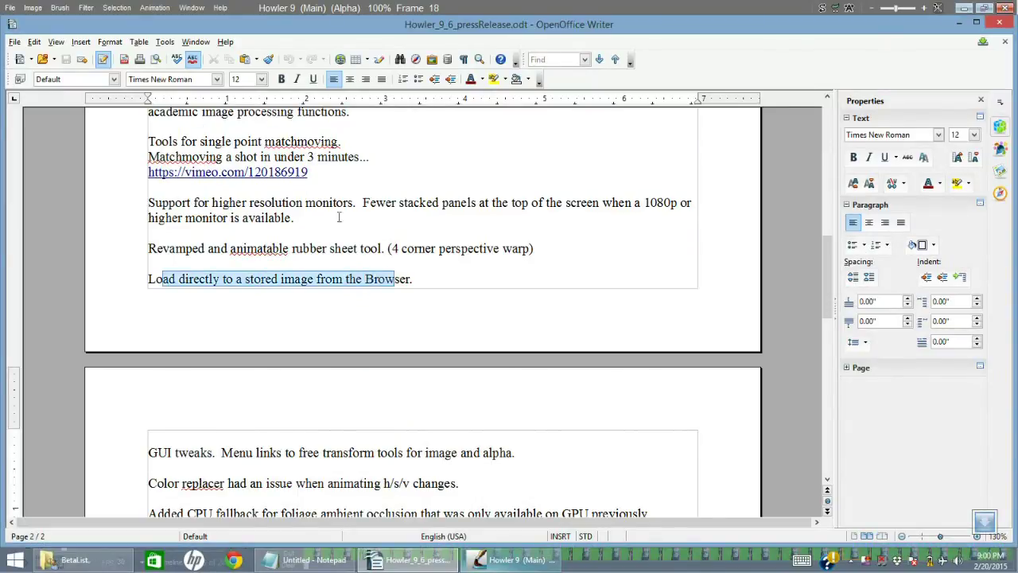
pyautogui.hotkey('alt', 'Tab')
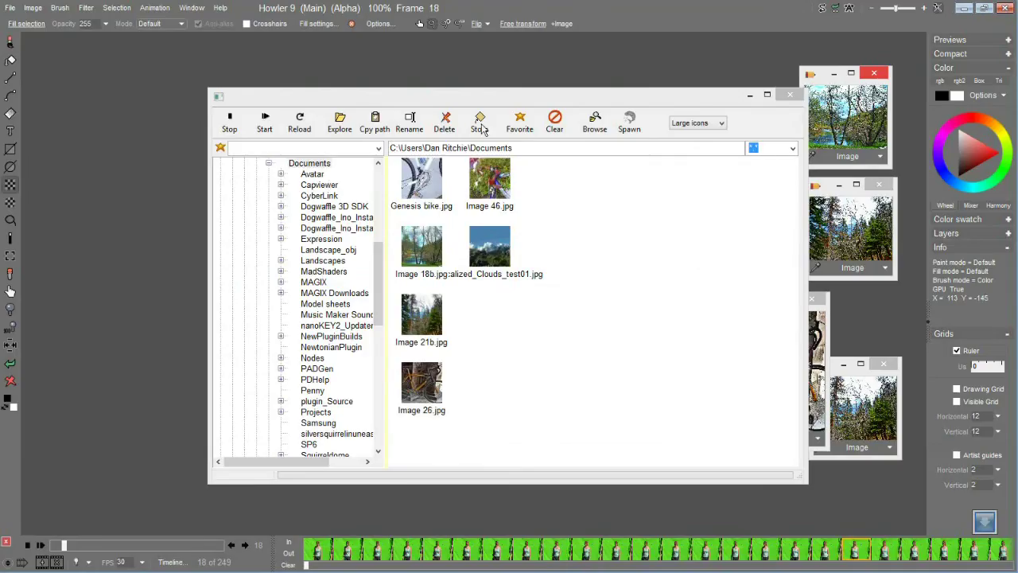
# Store Image 18b.jpg and Image 21b.jpg into image windows, then close the browser
pyautogui.moveTo(495, 97); pyautogui.dragTo(383, 93)
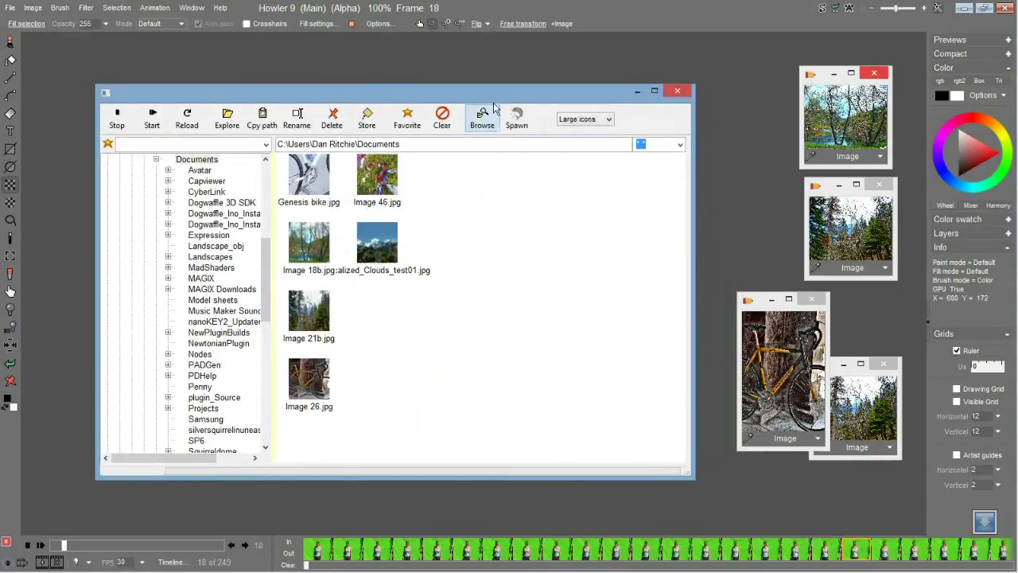
pyautogui.moveTo(482, 92); pyautogui.dragTo(400, 117)
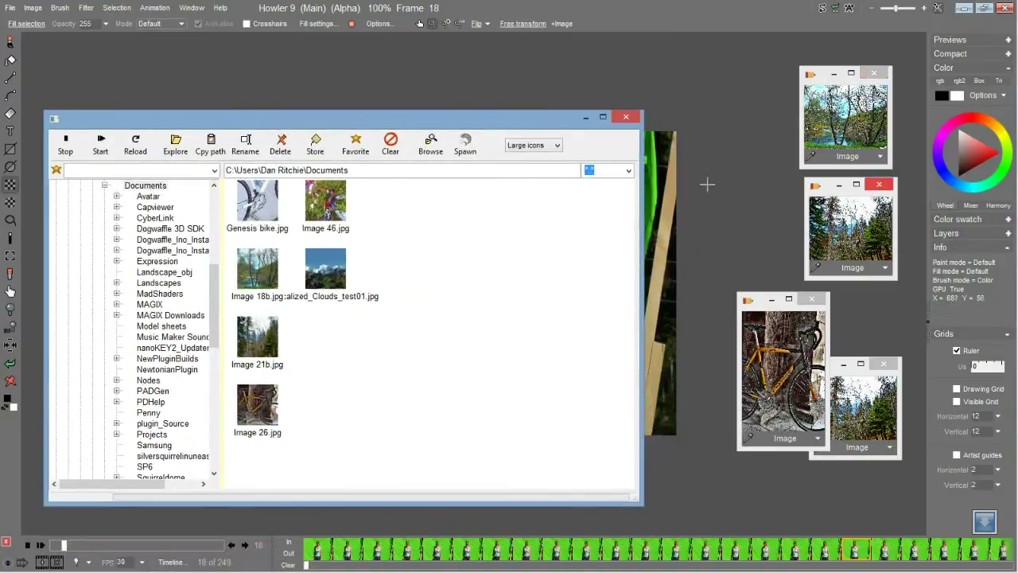
pyautogui.click(280, 287)
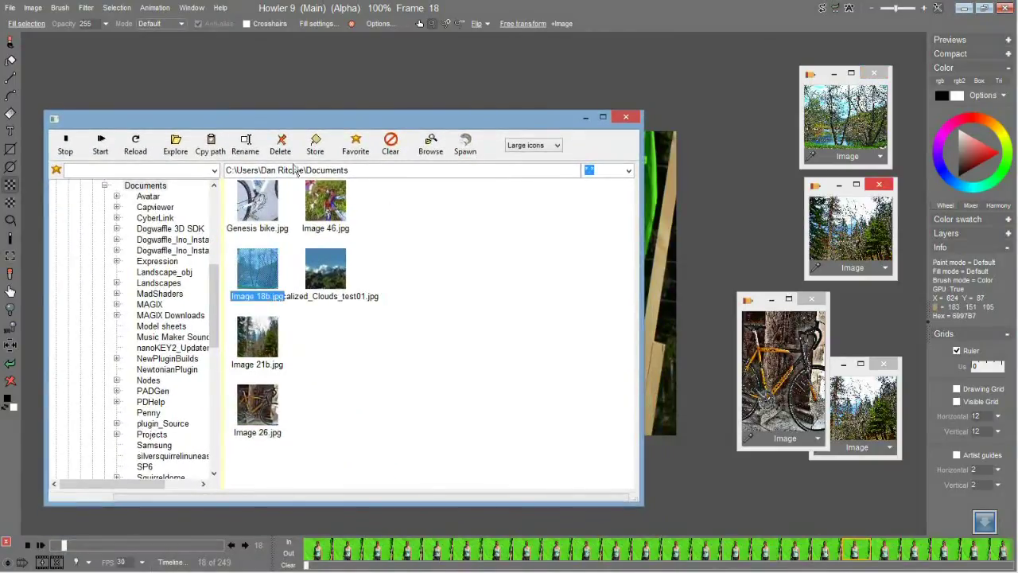
pyautogui.click(313, 140)
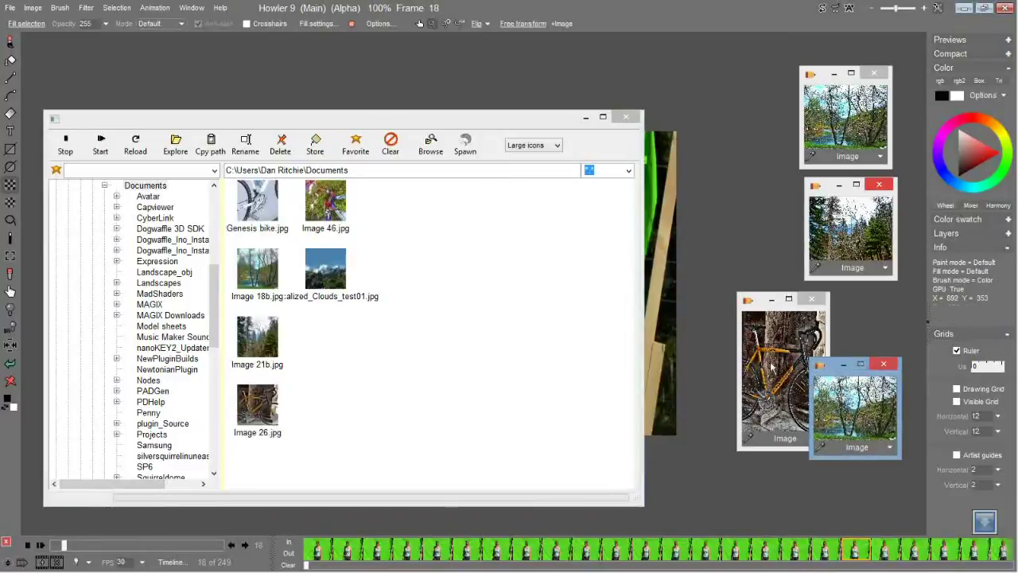
pyautogui.click(272, 342)
pyautogui.click(315, 143)
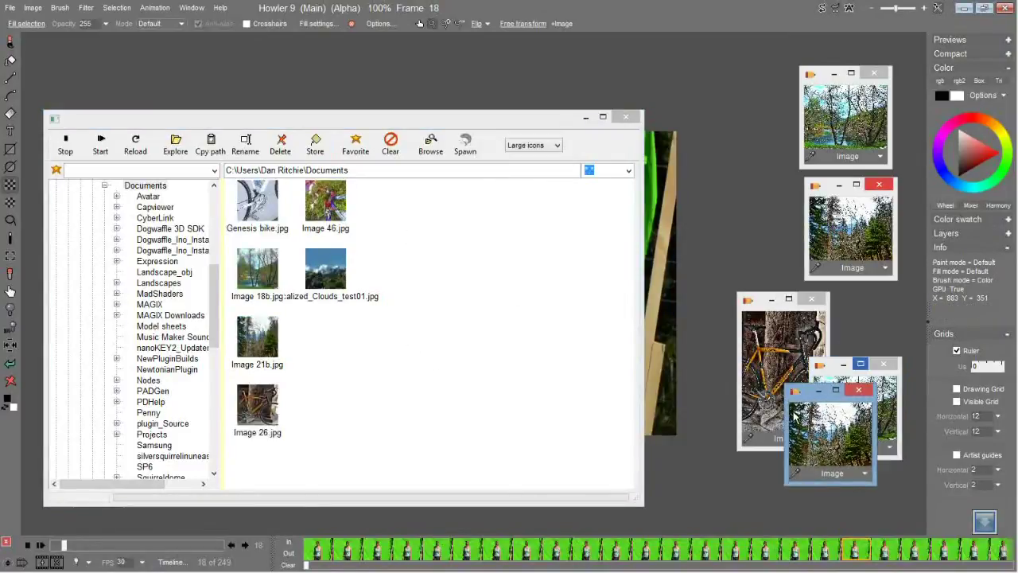
pyautogui.click(632, 124)
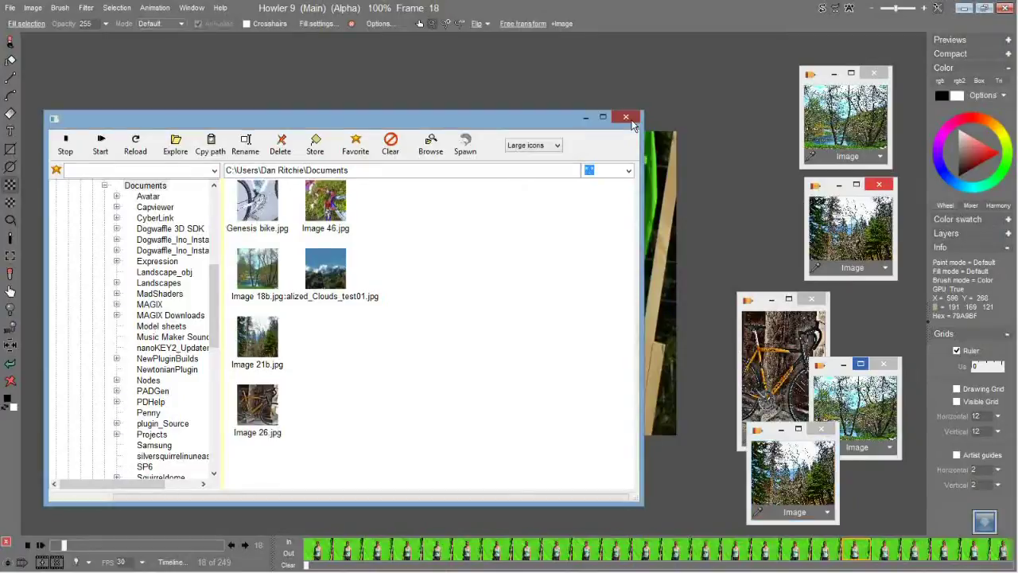
pyautogui.click(627, 117)
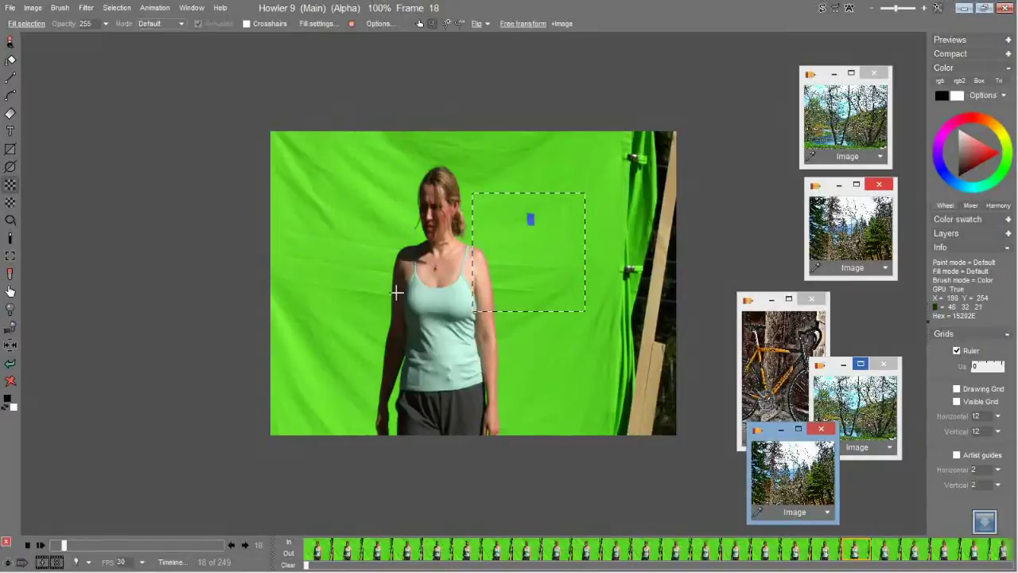
pyautogui.hotkey('alt', 'Tab')
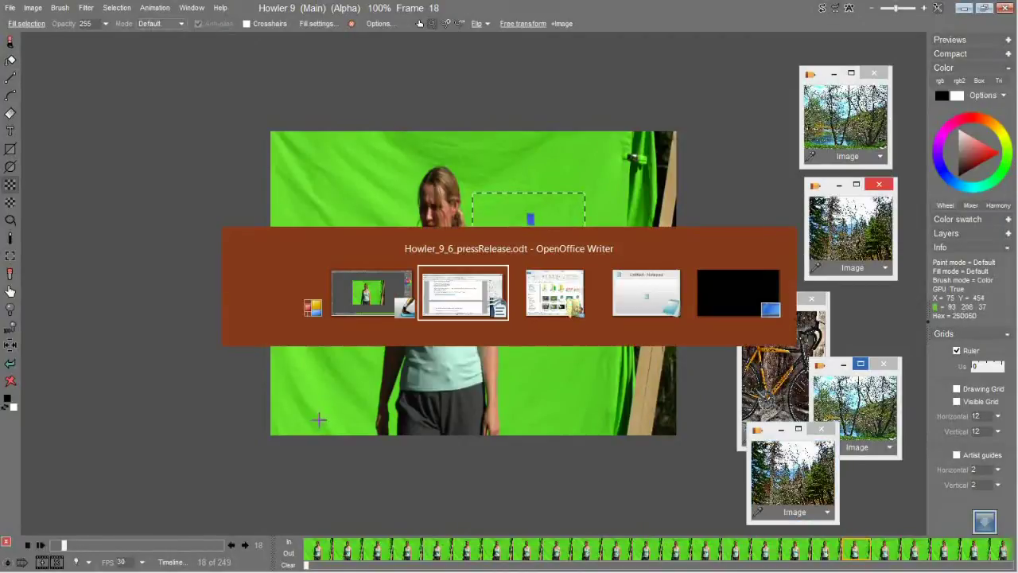
pyautogui.moveTo(158, 452); pyautogui.dragTo(519, 452)
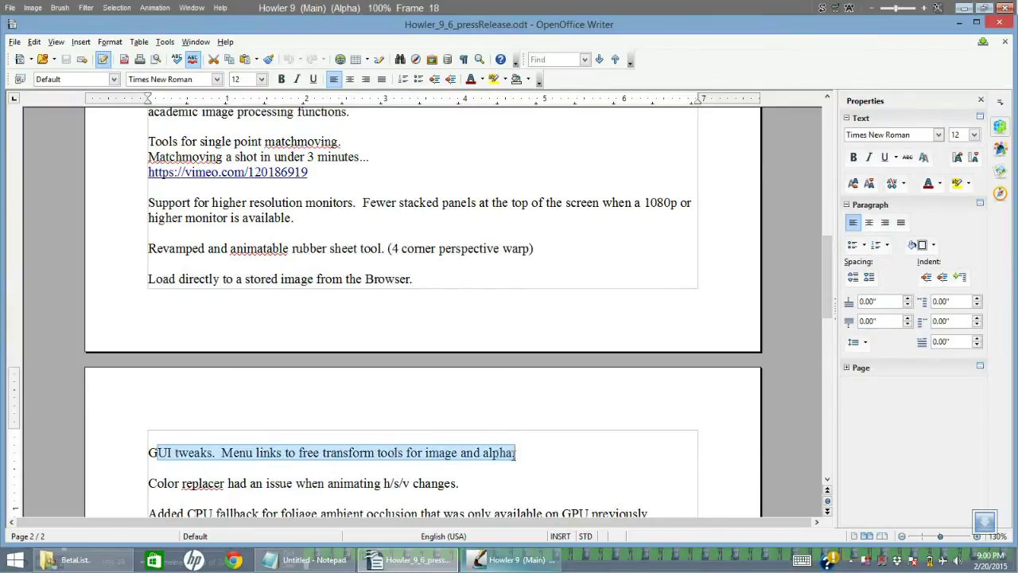
pyautogui.click(318, 15)
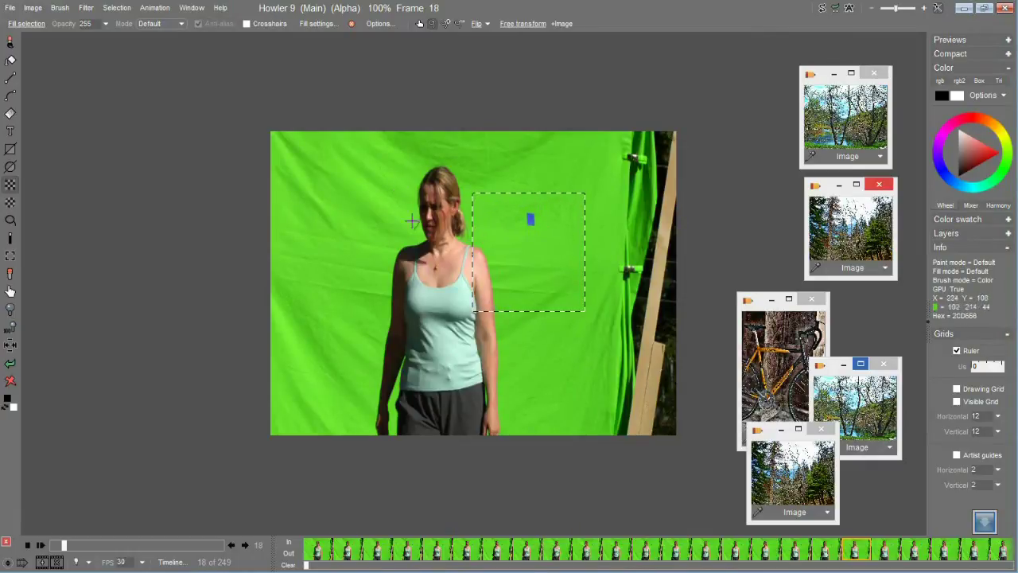
# Free-transform the selection box onto the woman's head and scale it up around her shoulders
pyautogui.click(516, 25)
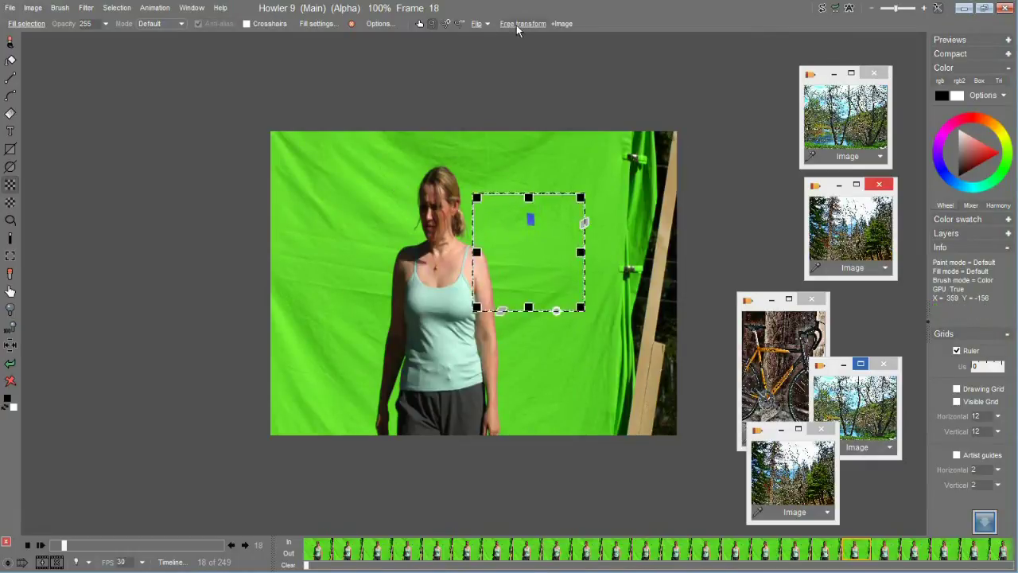
pyautogui.moveTo(530, 248); pyautogui.dragTo(460, 233)
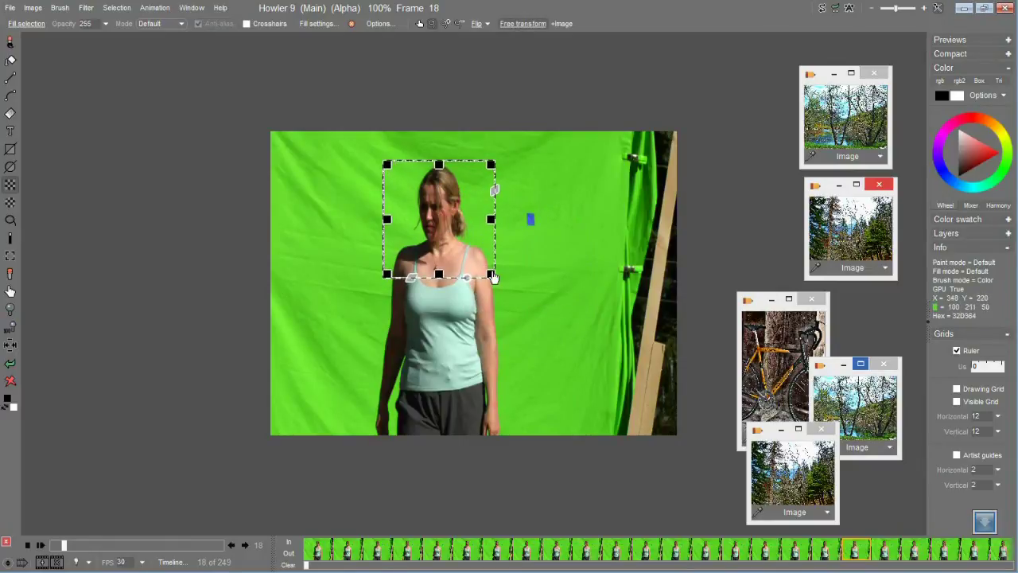
pyautogui.moveTo(491, 275); pyautogui.dragTo(517, 293)
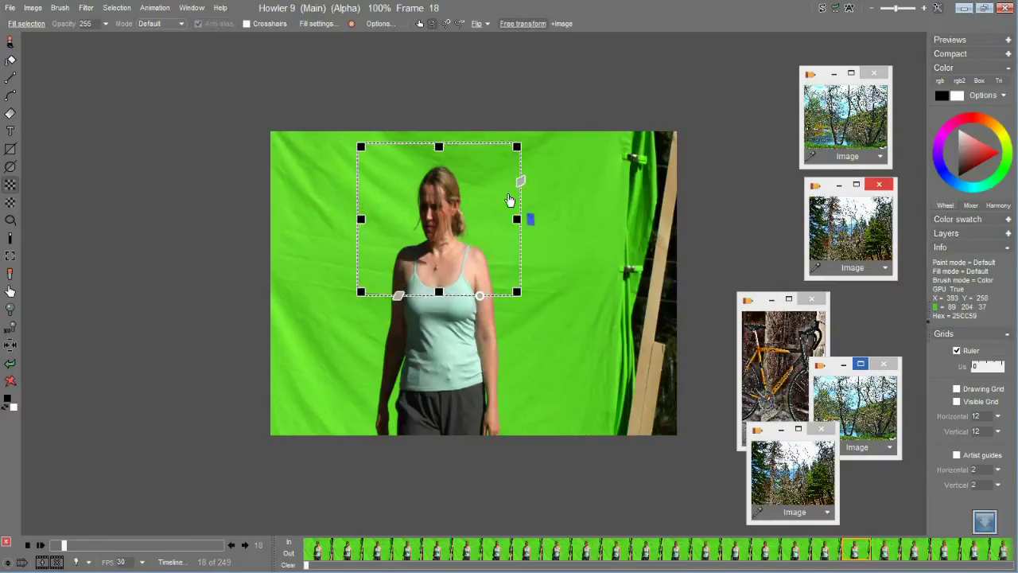
pyautogui.click(16, 205)
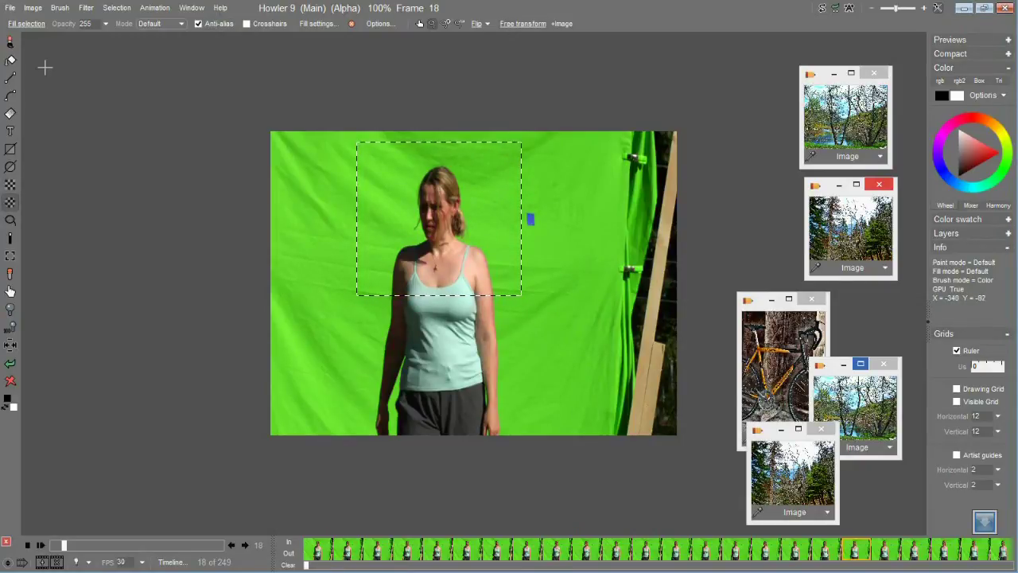
pyautogui.click(11, 44)
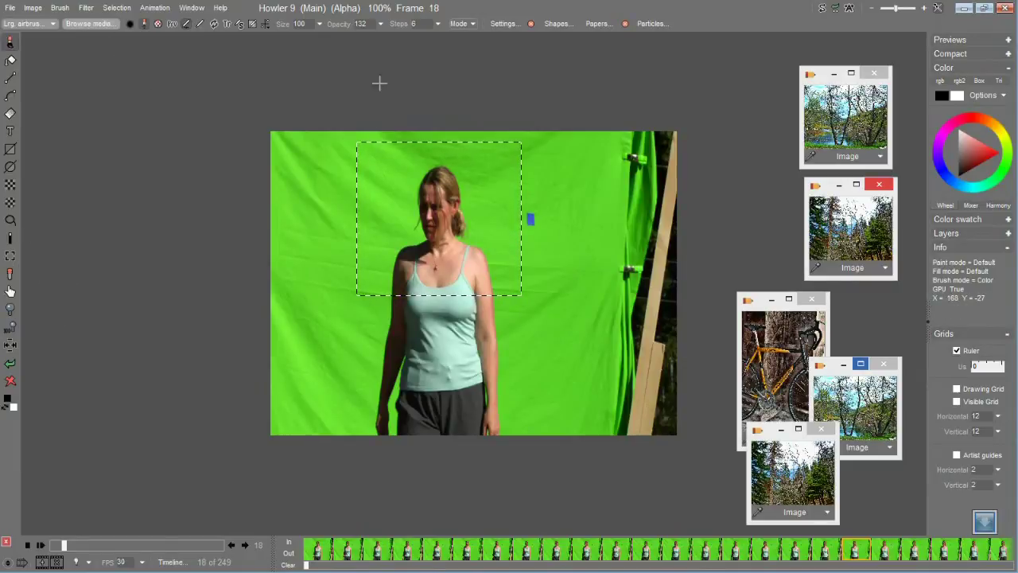
# Free-transform the alpha selection, nudging it down and left
pyautogui.click(123, 10)
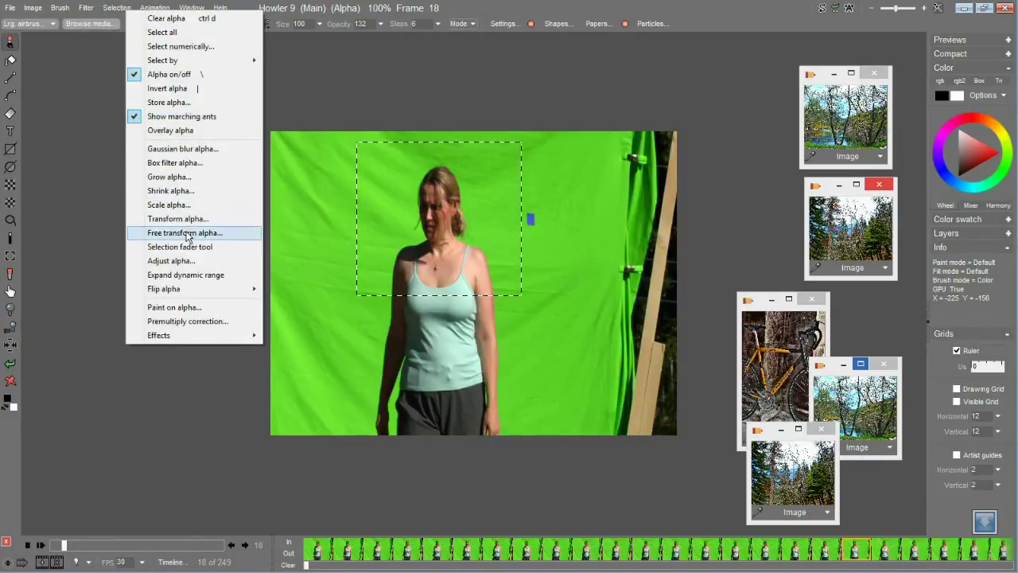
pyautogui.click(184, 232)
pyautogui.moveTo(441, 163); pyautogui.dragTo(438, 212)
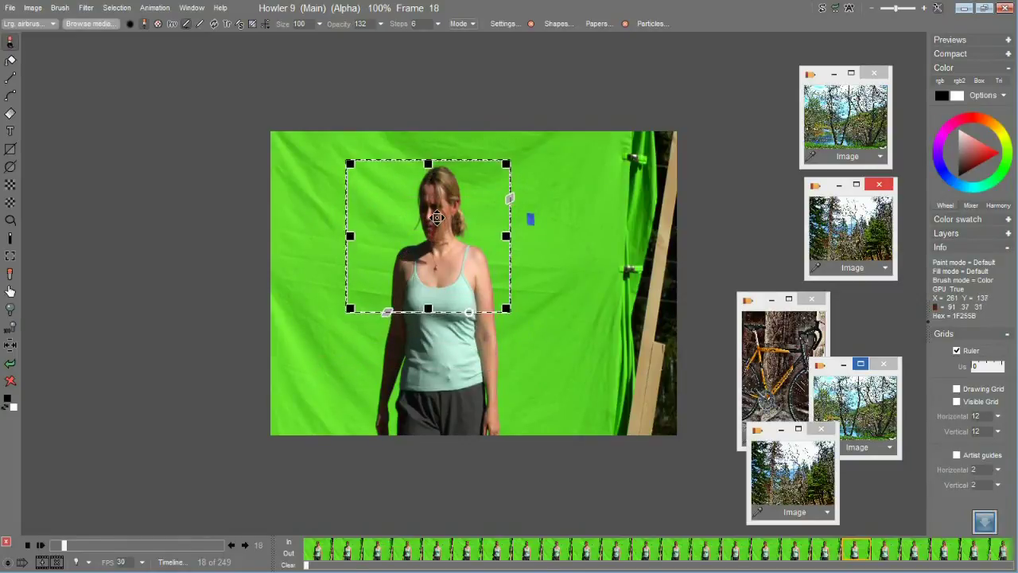
# Duplicate the woman's upper body, stretch it wider, rotate it about 25° counter-clockwise, and commit
pyautogui.click(32, 8)
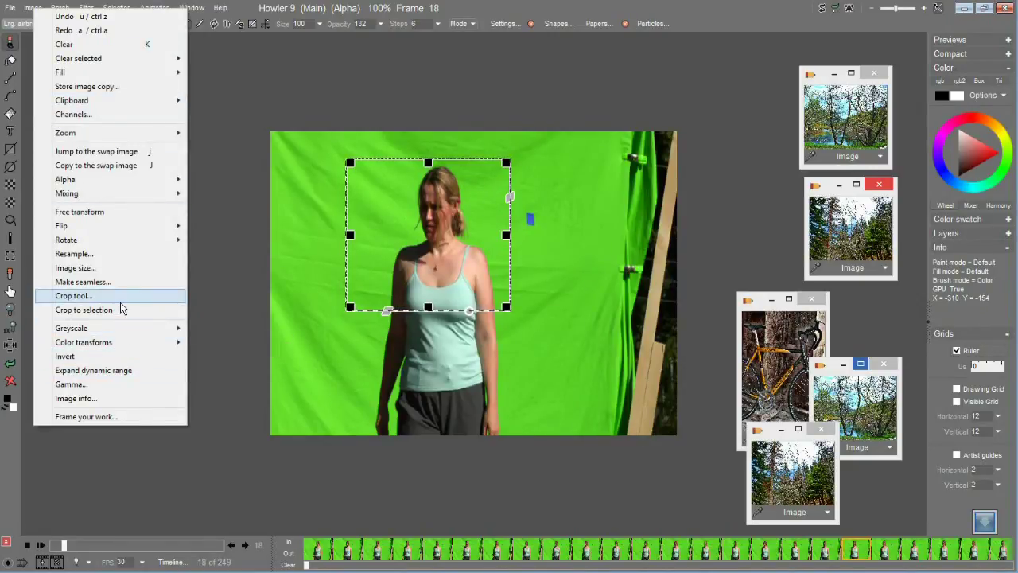
pyautogui.click(118, 222)
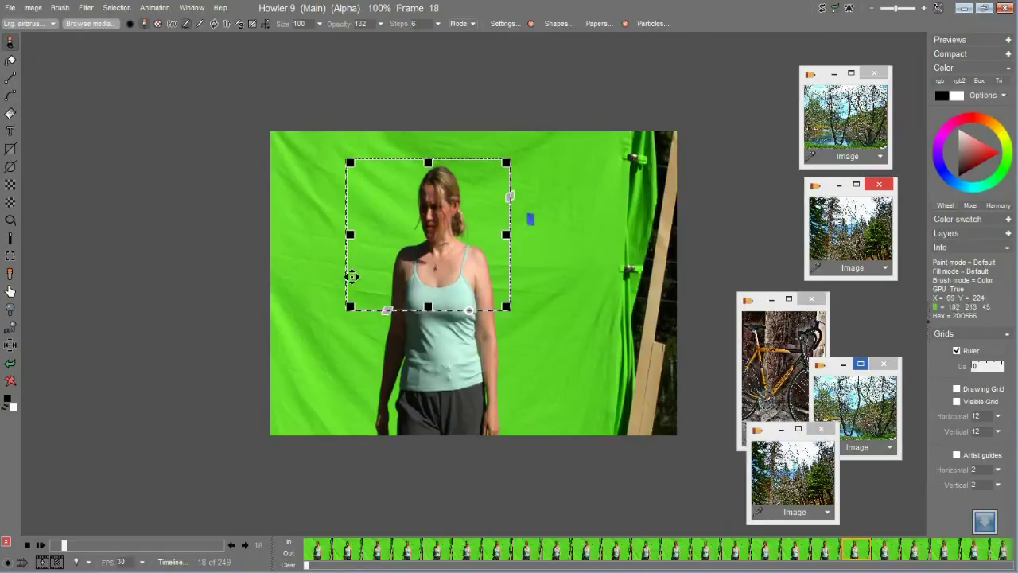
pyautogui.moveTo(422, 241); pyautogui.dragTo(384, 332)
pyautogui.moveTo(505, 299); pyautogui.dragTo(637, 287)
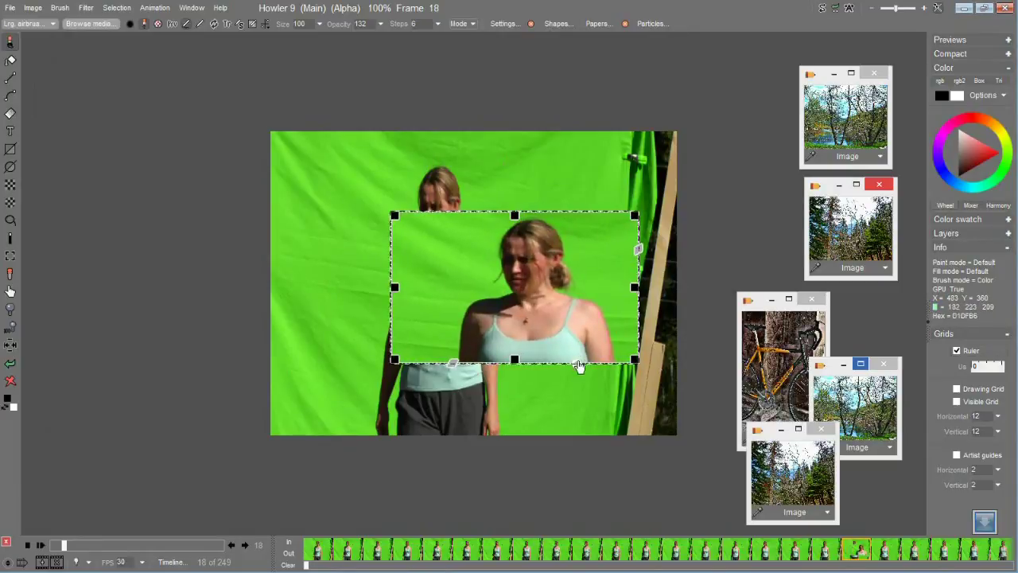
pyautogui.moveTo(579, 363); pyautogui.dragTo(564, 298)
pyautogui.rightClick(580, 255)
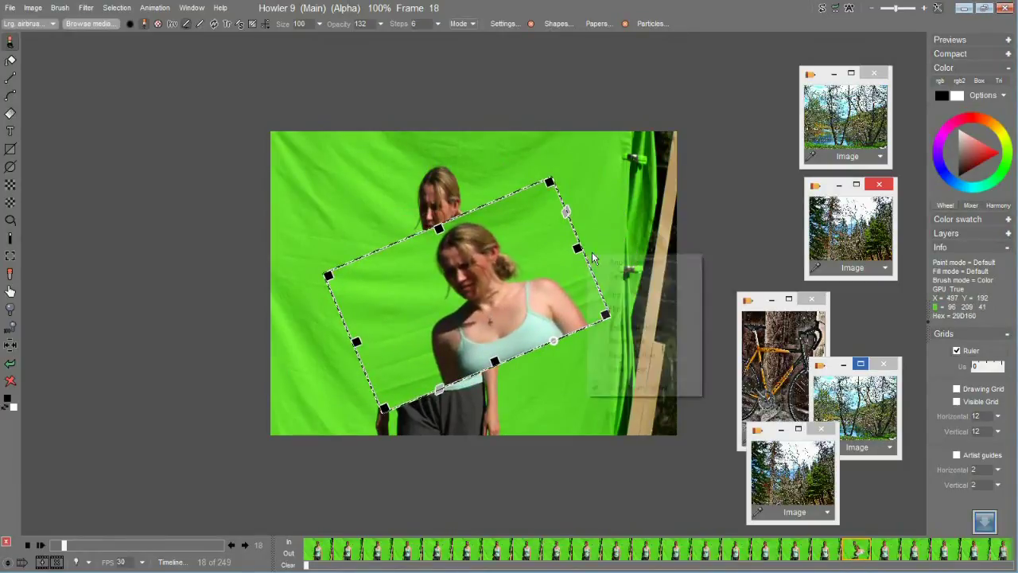
pyautogui.click(611, 264)
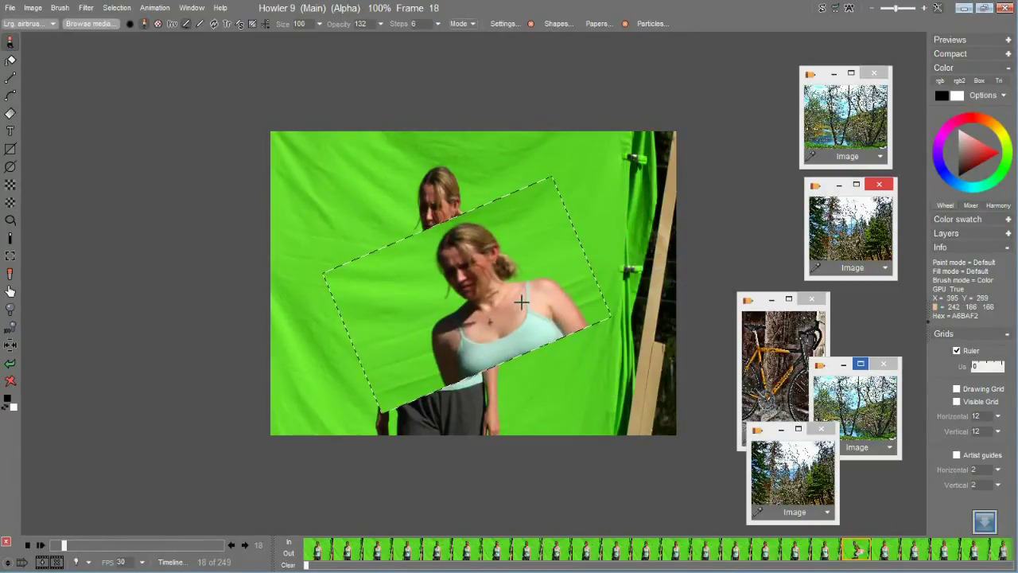
pyautogui.hotkey('alt', 'Tab')
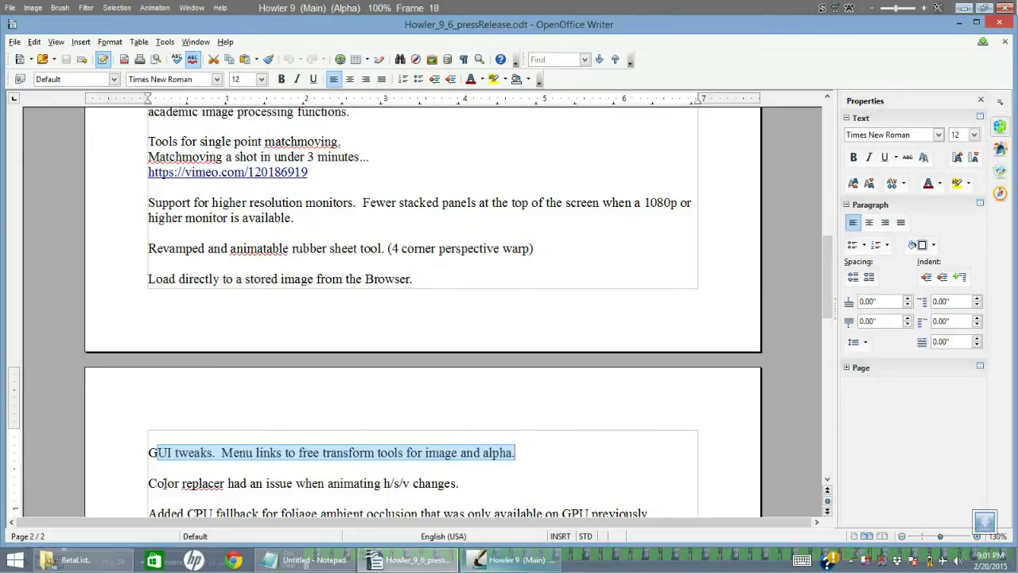
# Highlight the 'Added CPU fallback' foliage ambient occlusion line, then return to Howler 9
pyautogui.moveTo(182, 483); pyautogui.dragTo(471, 470)
pyautogui.scroll(-2, 453, 411)
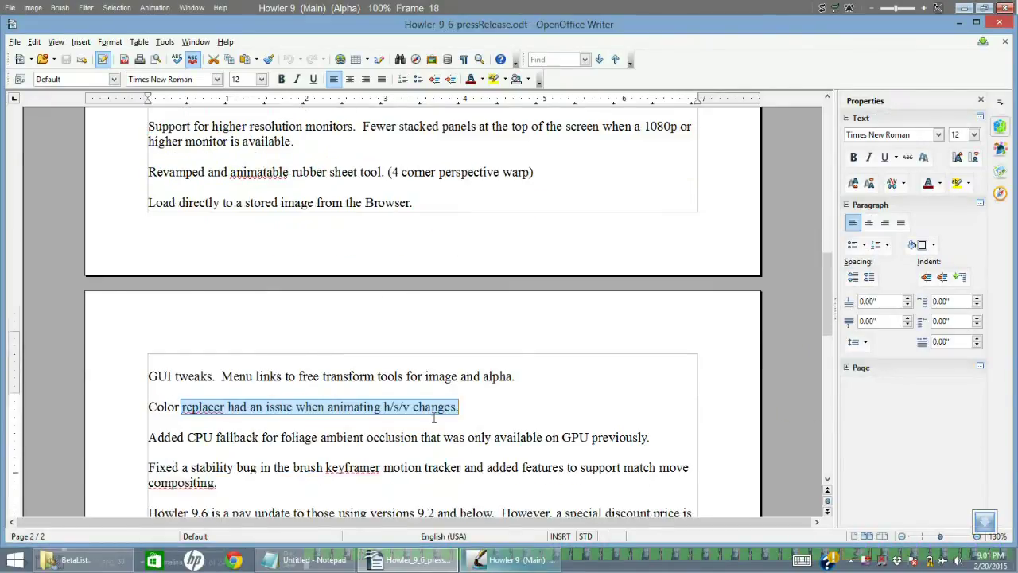
pyautogui.click(461, 409)
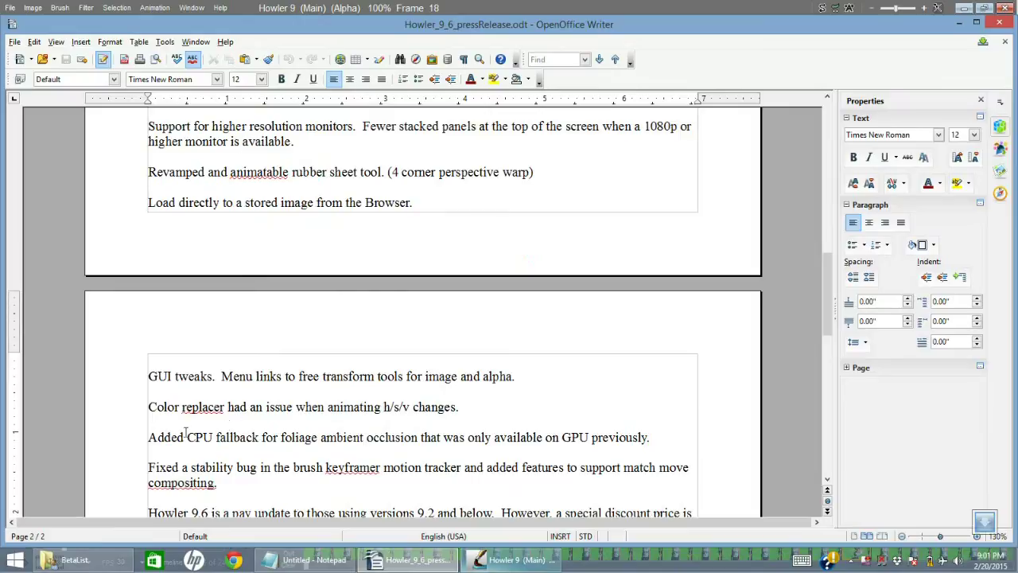
pyautogui.moveTo(149, 437); pyautogui.dragTo(650, 435)
pyautogui.scroll(-1, 654, 437)
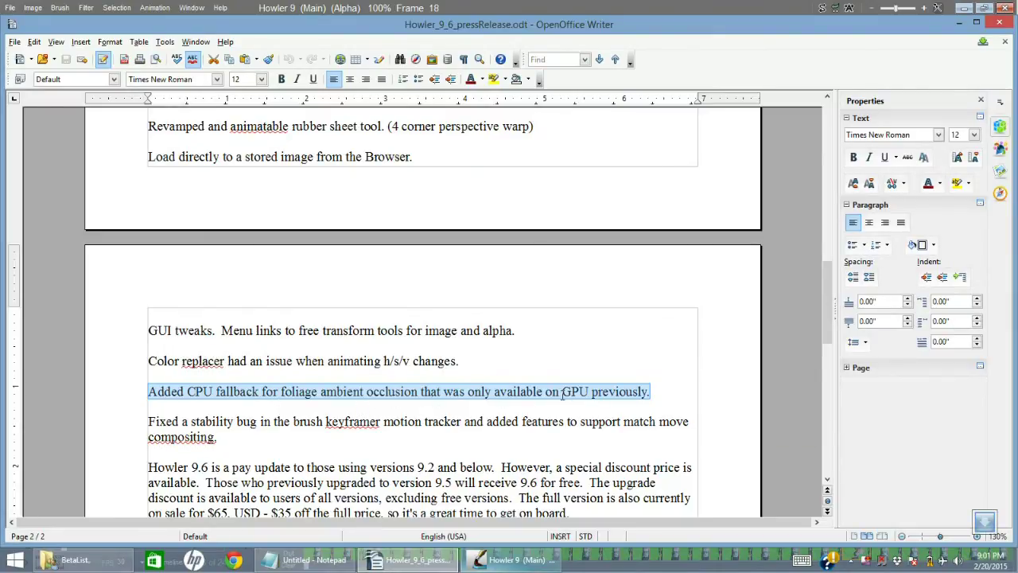
pyautogui.click(798, 8)
# Turn off Selection > Alpha, clear frame 18 to white, and open the Particles Foliage tab
pyautogui.click(111, 7)
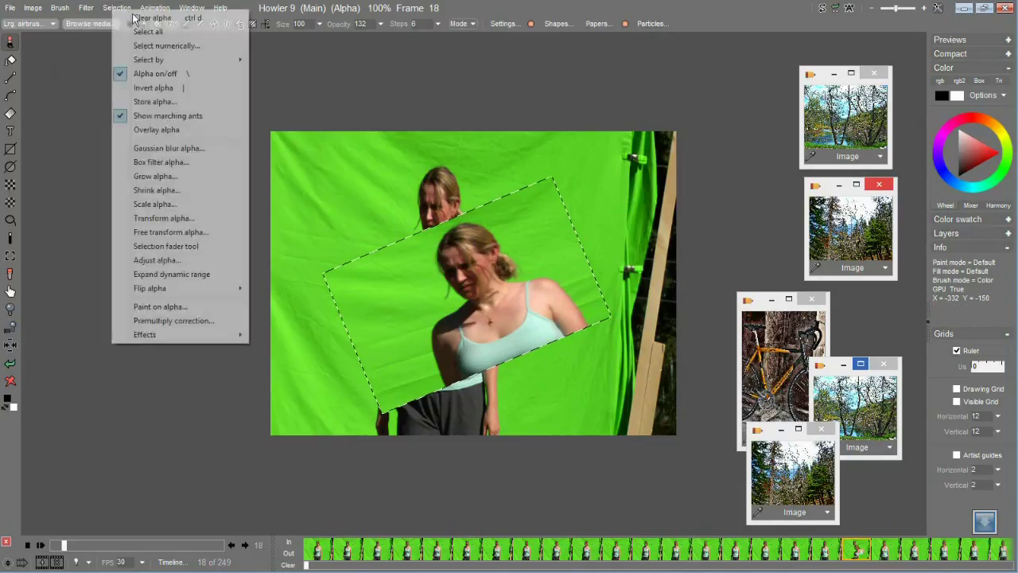
pyautogui.click(144, 72)
pyautogui.click(651, 23)
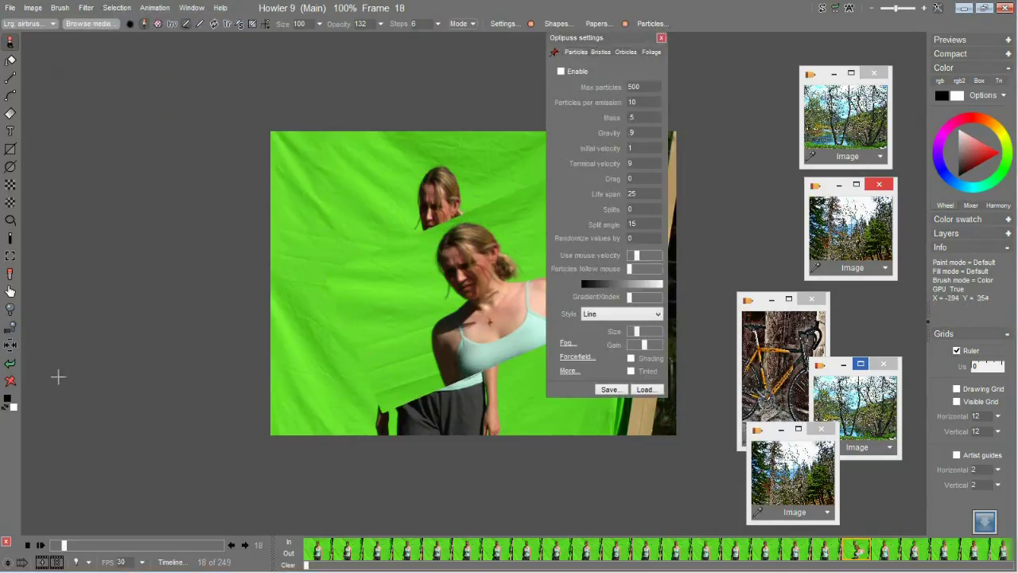
pyautogui.click(10, 384)
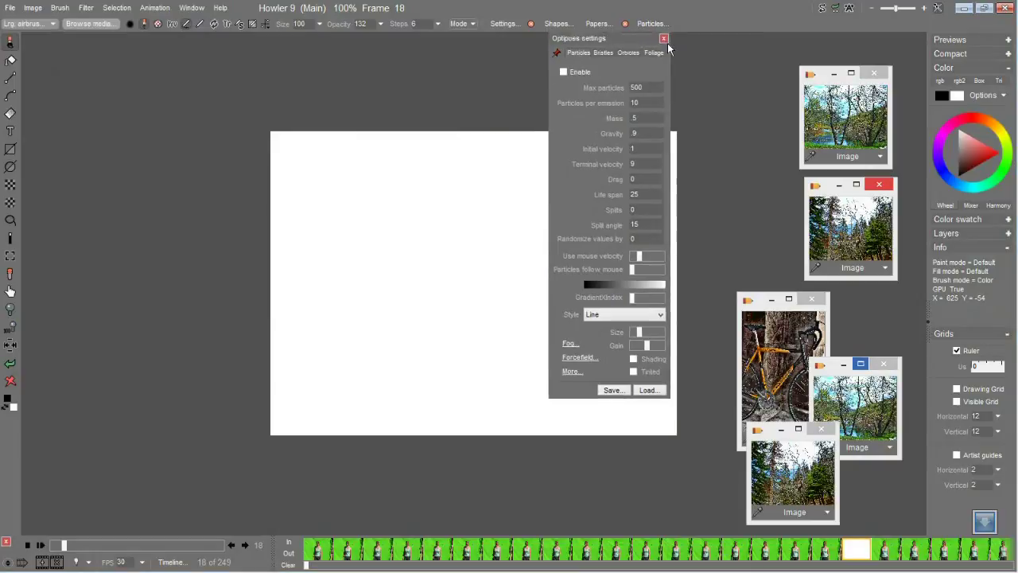
pyautogui.moveTo(650, 53); pyautogui.dragTo(757, 61)
pyautogui.click(759, 60)
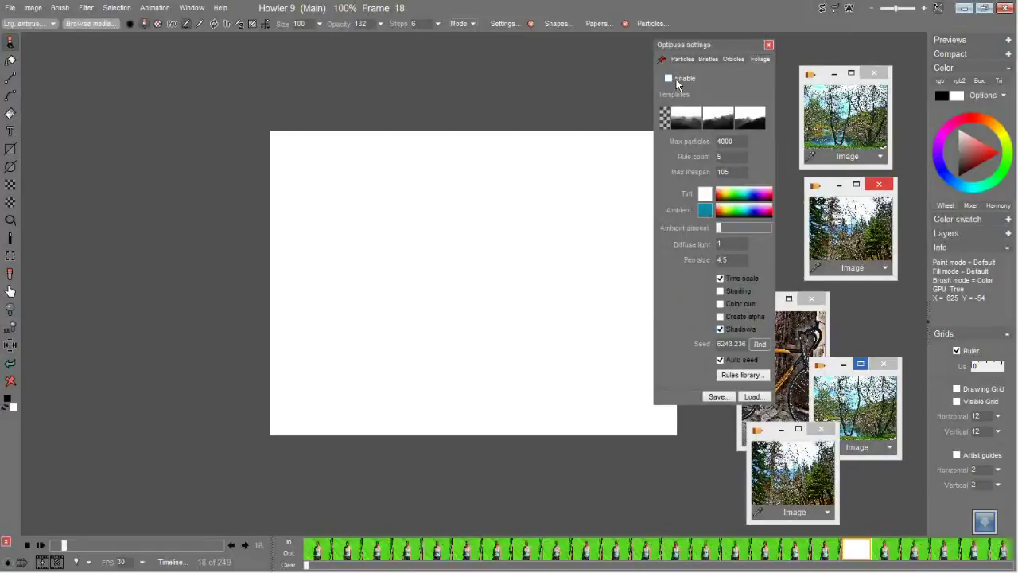
# Load the Classic 09 foliage preset and paint a test tree, then load another preset and clear it
pyautogui.click(753, 397)
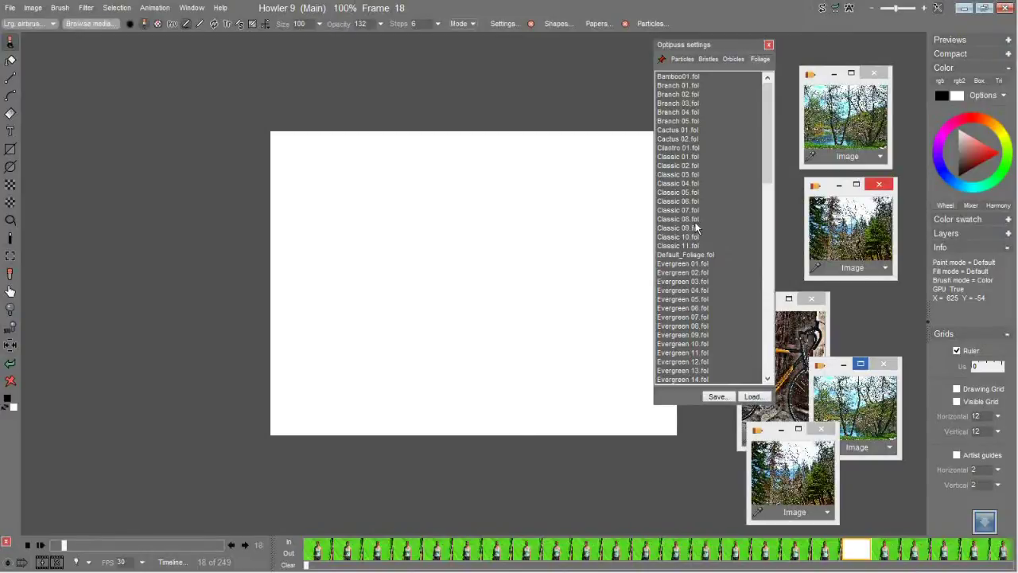
pyautogui.click(694, 227)
pyautogui.moveTo(405, 415)
pyautogui.mouseDown()
pyautogui.moveTo(433, 393)
pyautogui.moveTo(428, 276)
pyautogui.mouseUp()
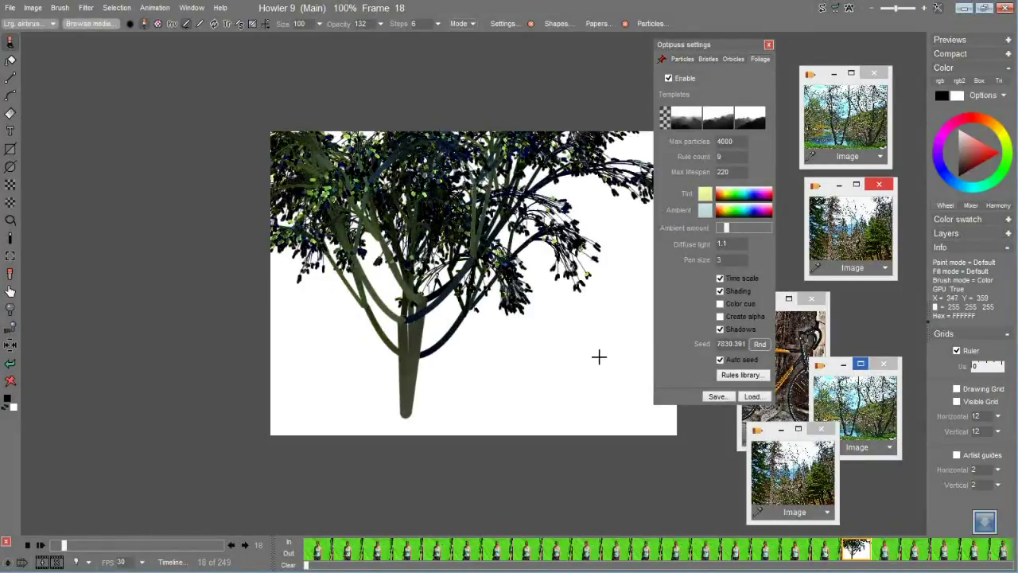
pyautogui.click(753, 397)
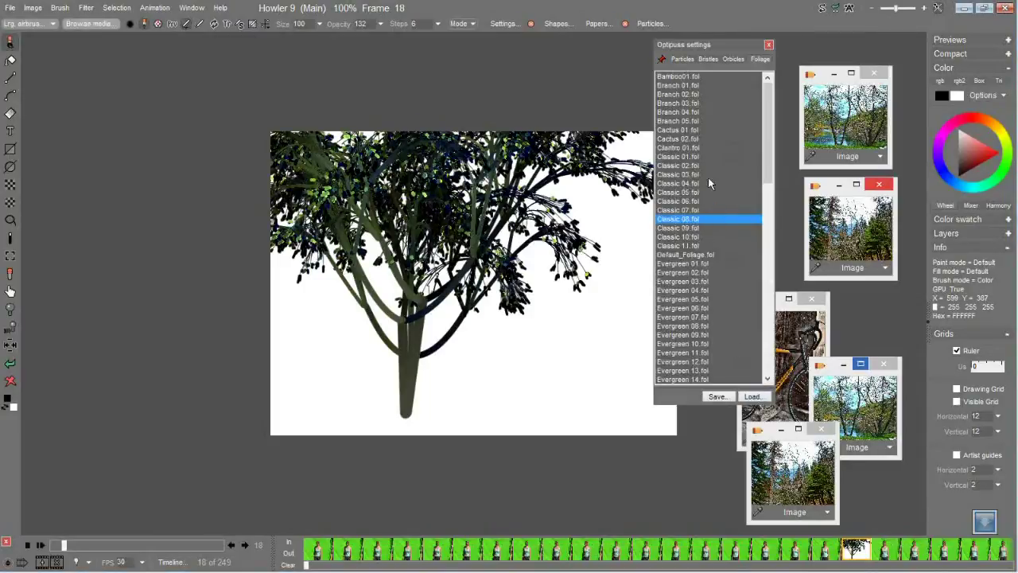
pyautogui.click(689, 153)
pyautogui.click(11, 380)
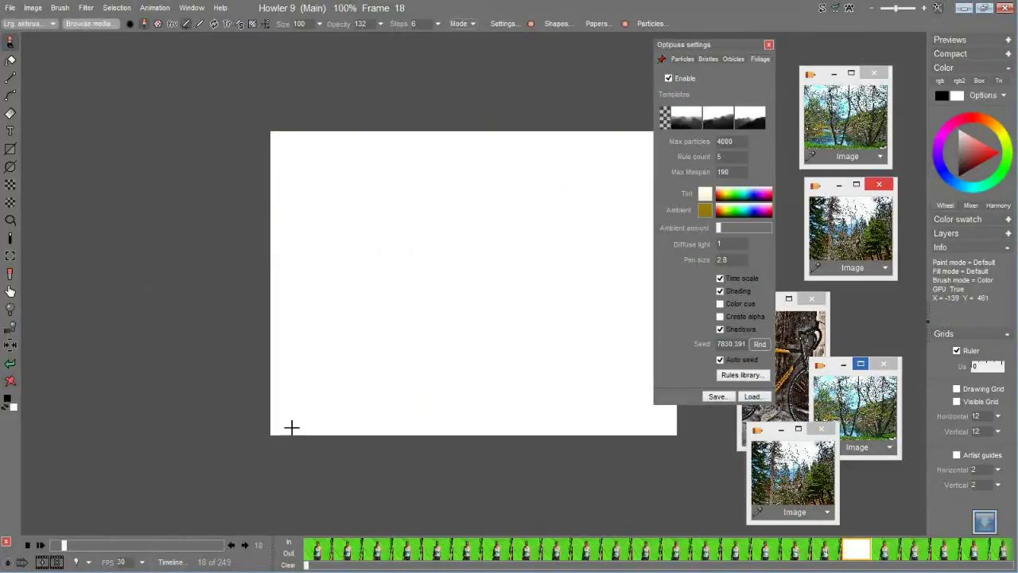
# Paint several upward foliage strokes into a yellow-green bush with dark shadows
pyautogui.moveTo(389, 409)
pyautogui.mouseDown()
pyautogui.moveTo(421, 307)
pyautogui.moveTo(488, 234)
pyautogui.mouseUp()
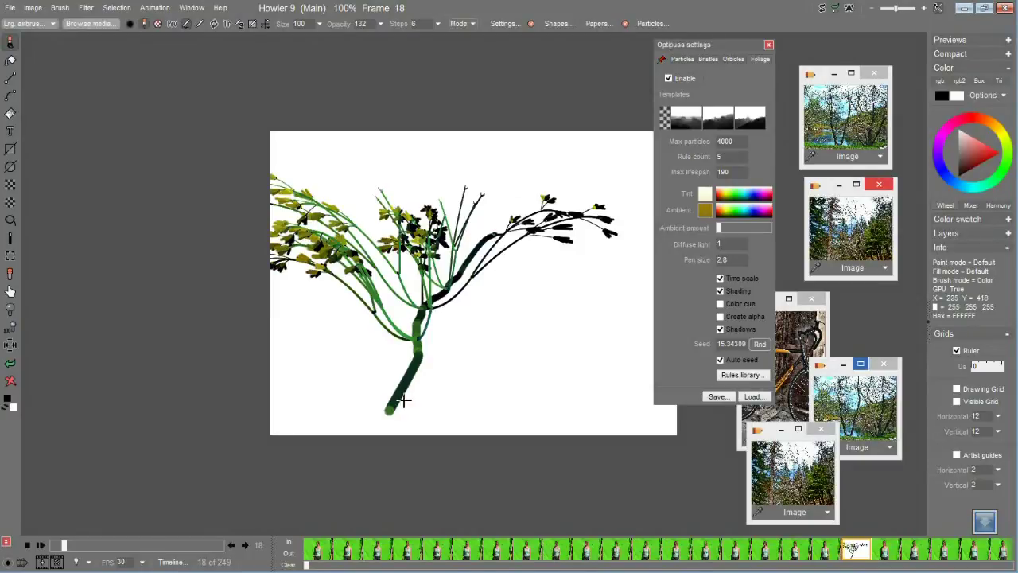
pyautogui.moveTo(404, 401)
pyautogui.mouseDown()
pyautogui.moveTo(474, 286)
pyautogui.moveTo(449, 293)
pyautogui.moveTo(462, 311)
pyautogui.moveTo(455, 345)
pyautogui.moveTo(424, 382)
pyautogui.moveTo(444, 332)
pyautogui.moveTo(405, 409)
pyautogui.moveTo(454, 335)
pyautogui.mouseUp()
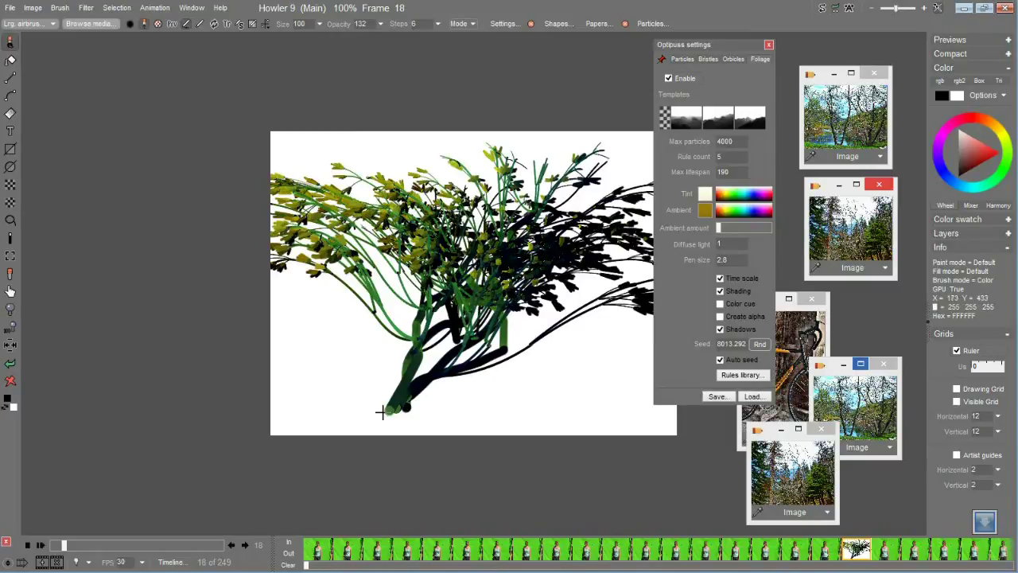
pyautogui.moveTo(381, 412)
pyautogui.mouseDown()
pyautogui.moveTo(387, 325)
pyautogui.moveTo(428, 247)
pyautogui.mouseUp()
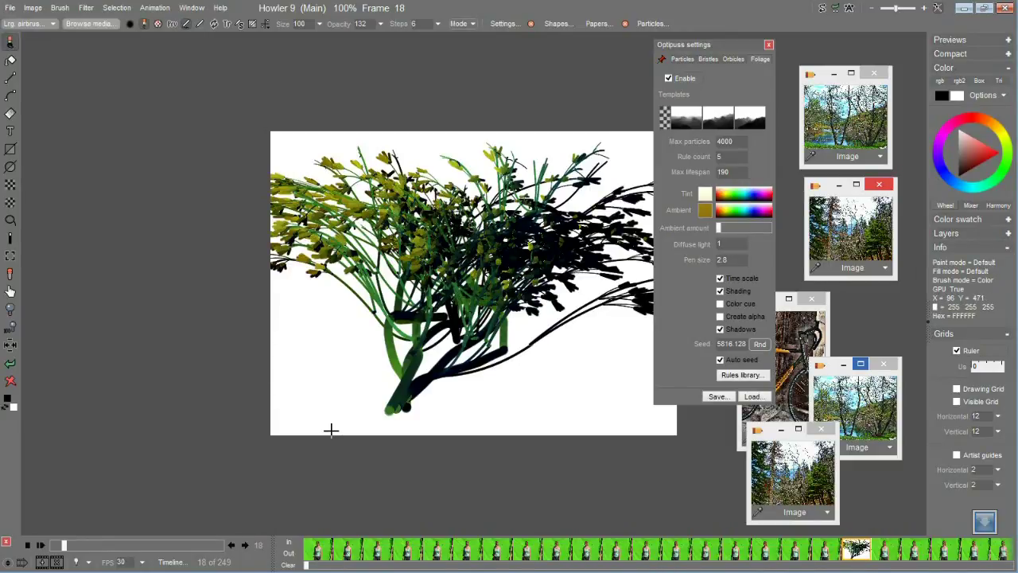
pyautogui.click(962, 11)
# Highlight the 'Fixed a stability bug…' paragraph, then read down to the $20 PD Artist 9.6 offer
pyautogui.moveTo(167, 421); pyautogui.dragTo(221, 437)
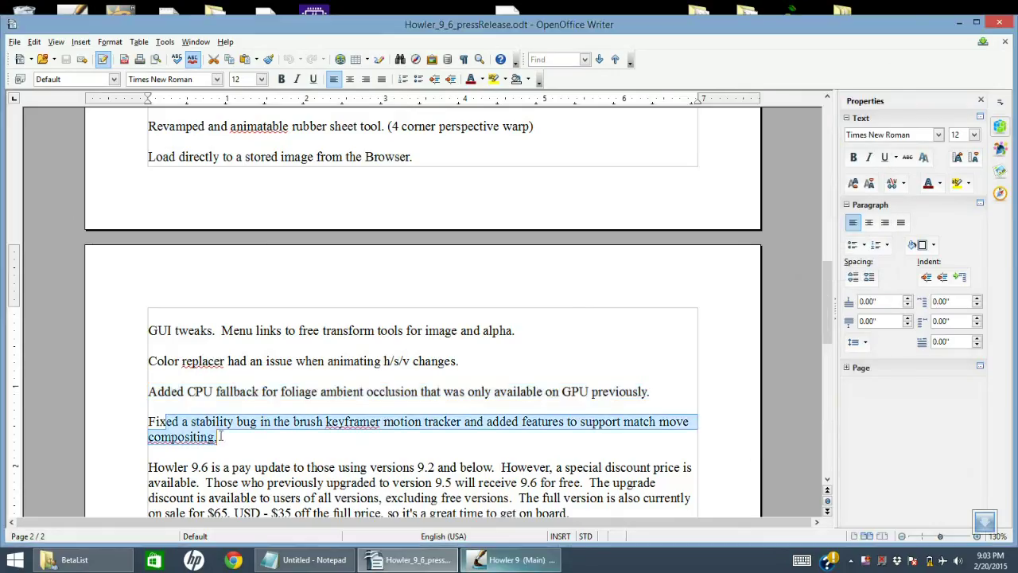
pyautogui.scroll(-2, 283, 452)
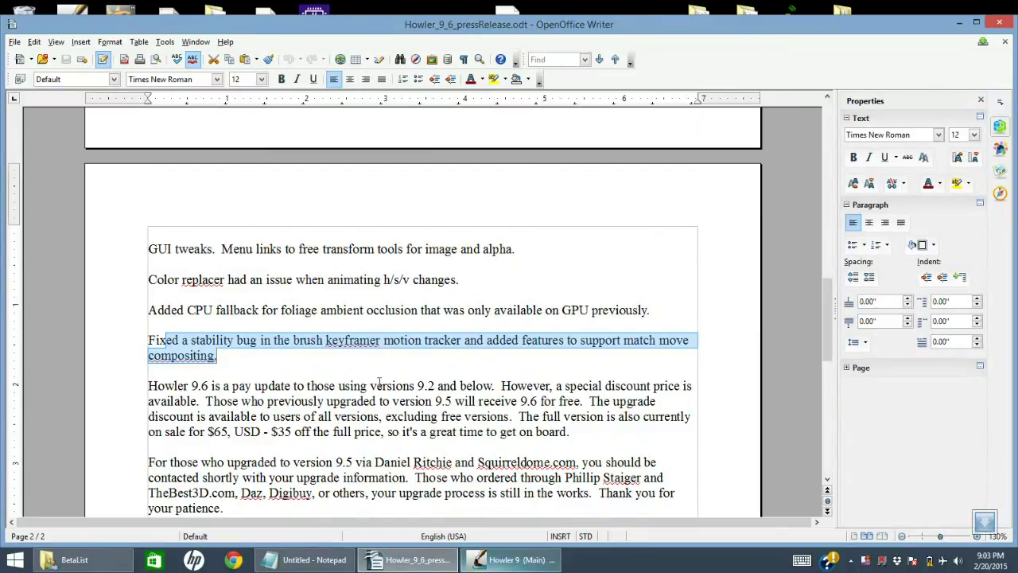
pyautogui.scroll(-2, 323, 371)
pyautogui.scroll(-6, 323, 371)
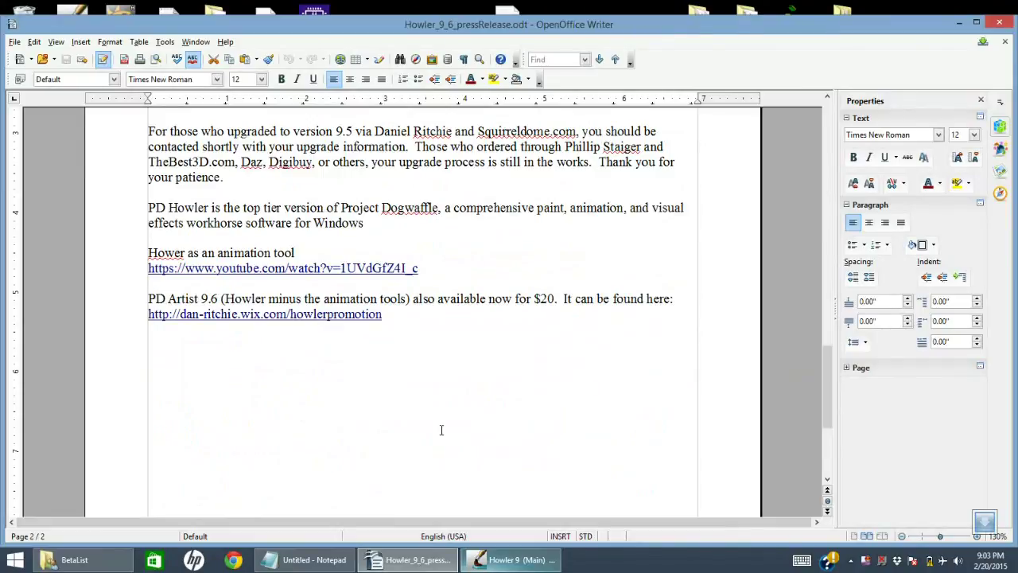
pyautogui.scroll(1, 442, 430)
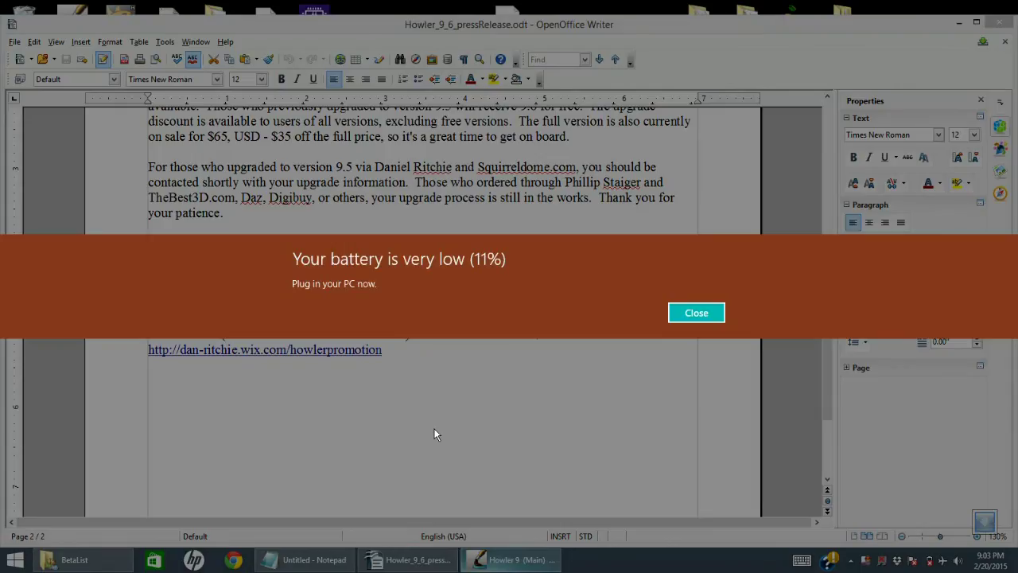
pyautogui.click(685, 313)
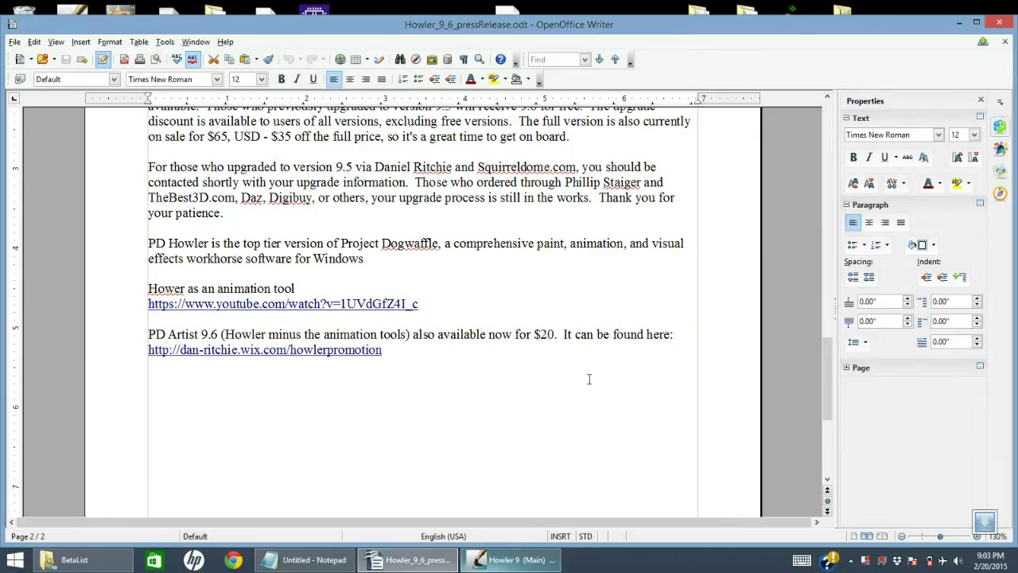